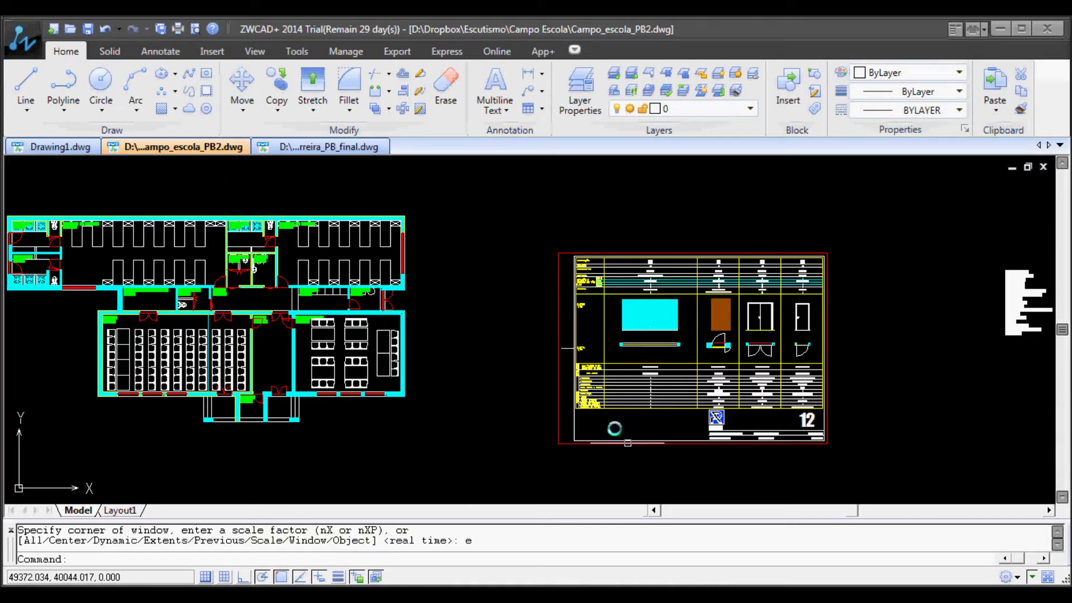
Draw a vertical line beside the door table with Ortho on
scroll(598, 203, up, 5)
scroll(646, 447, up, 3)
scroll(646, 447, up, 3)
scroll(646, 283, down, 2)
scroll(567, 292, down, 2)
scroll(514, 239, down, 2)
scroll(472, 171, up, 2)
scroll(435, 246, up, 4)
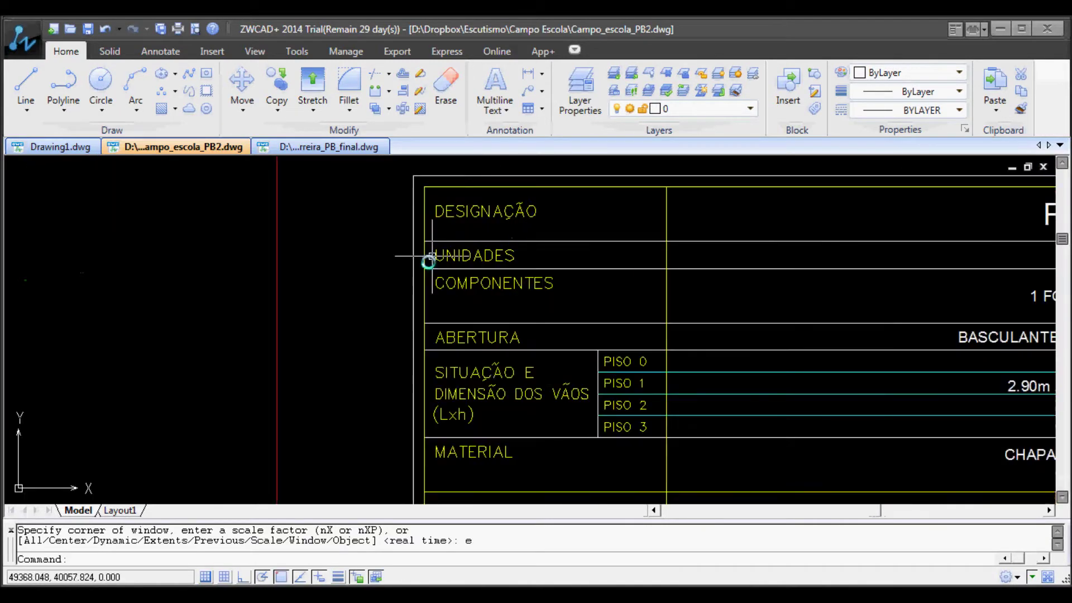
scroll(466, 251, down, 4)
scroll(461, 292, up, 3)
scroll(461, 291, down, 1)
scroll(514, 320, down, 3)
scroll(527, 377, up, 2)
scroll(684, 267, down, 1)
scroll(684, 268, down, 3)
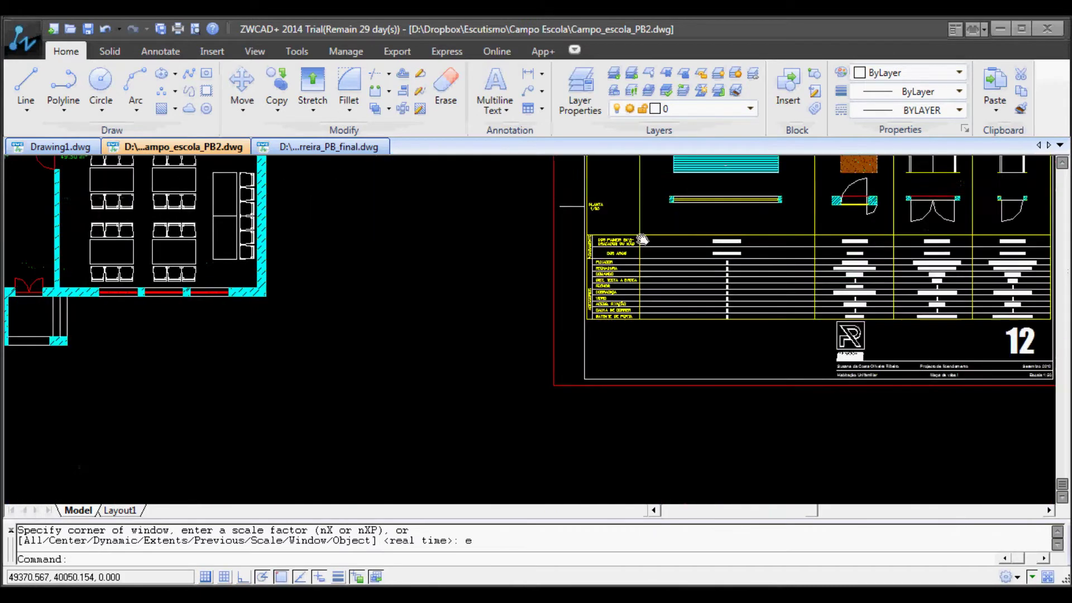
scroll(617, 287, up, 3)
scroll(529, 335, down, 3)
scroll(629, 426, up, 2)
scroll(588, 280, down, 2)
scroll(730, 421, up, 2)
scroll(595, 346, down, 2)
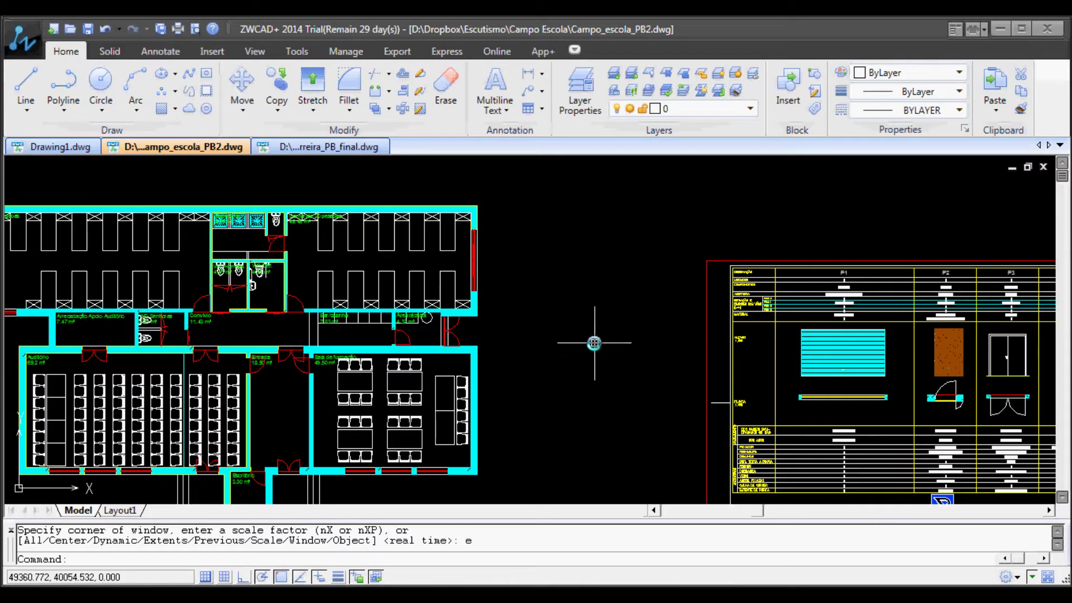
text(p)
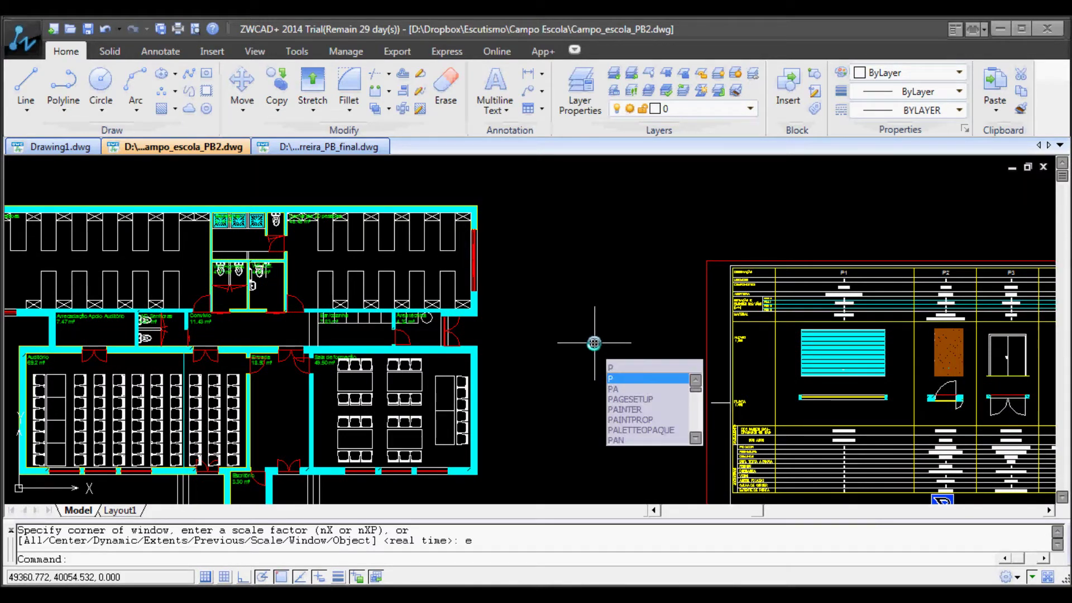
key(Escape)
text(l)
key(Return)
click(563, 281)
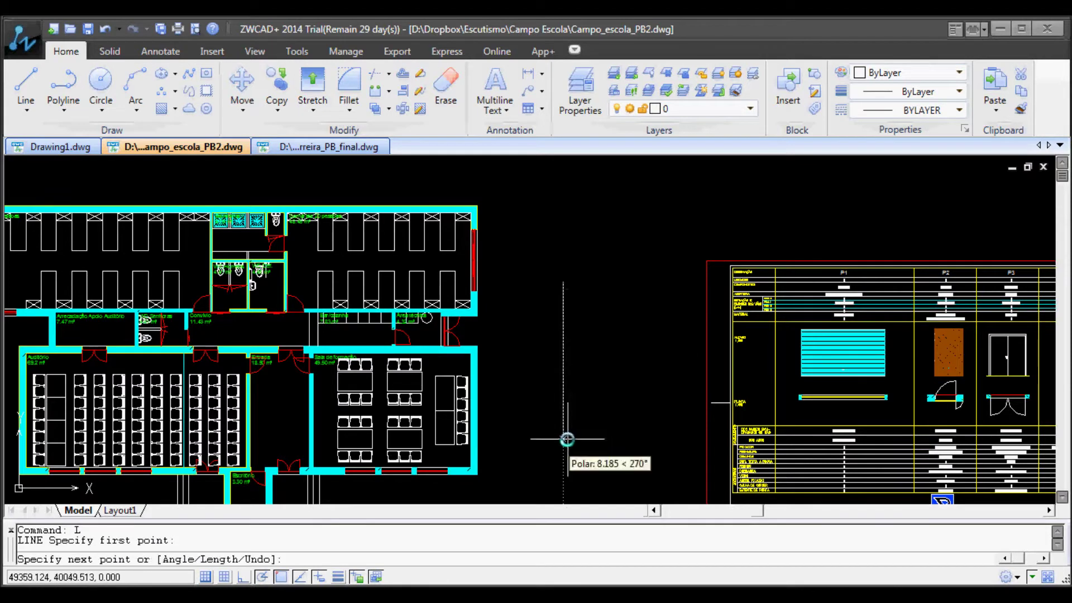
key(F8)
click(563, 439)
key(Return)
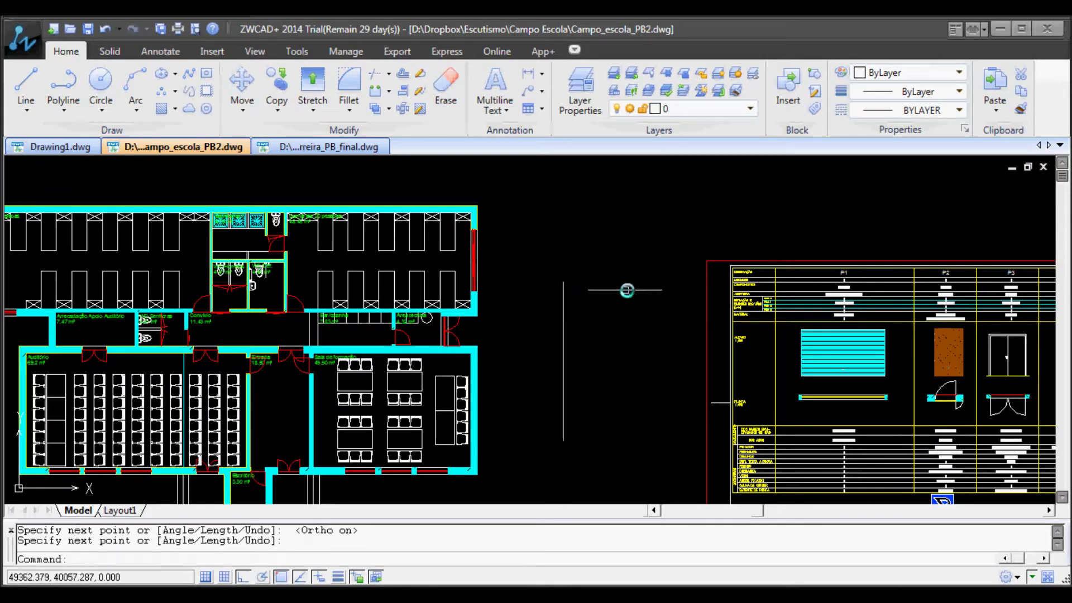
Use Draw > Point > Measure to mark the vertical line every 0.3 units
text(measure)
key(Return)
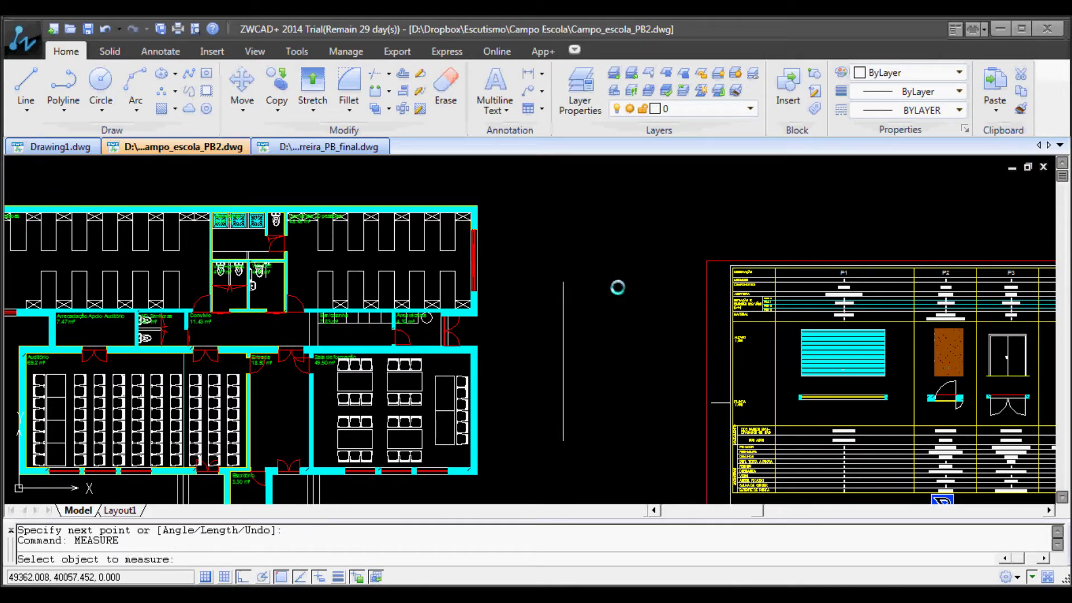
key(Escape)
key(Escape)
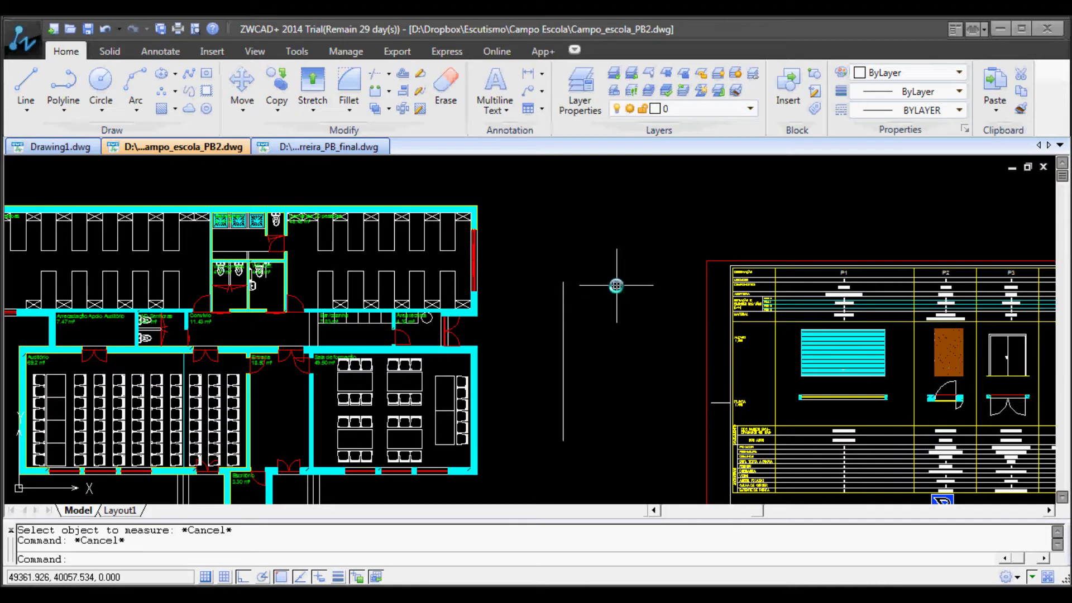
text(measu)
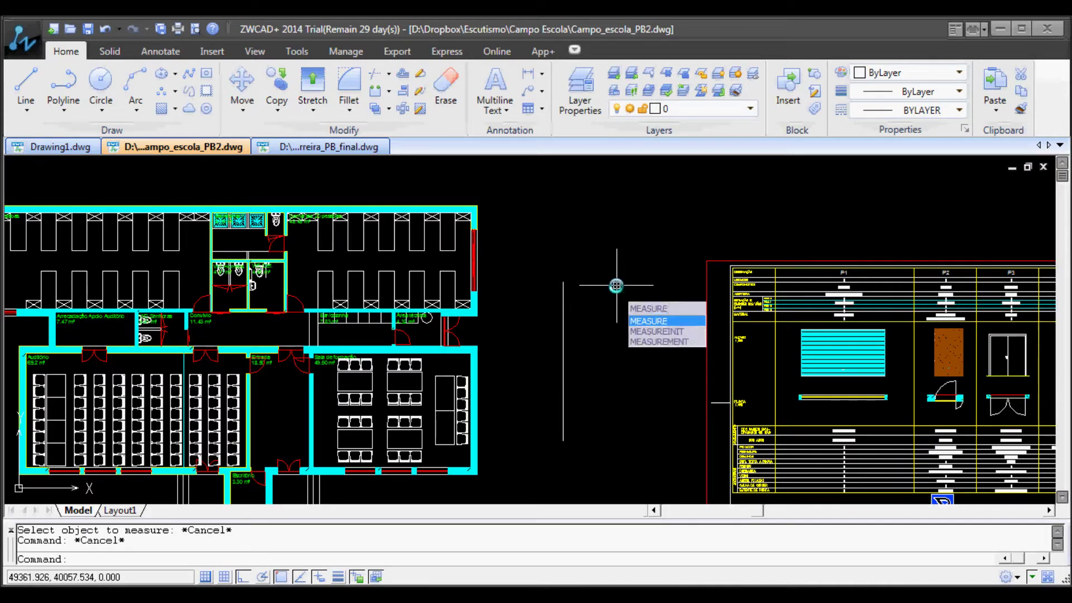
key(Escape)
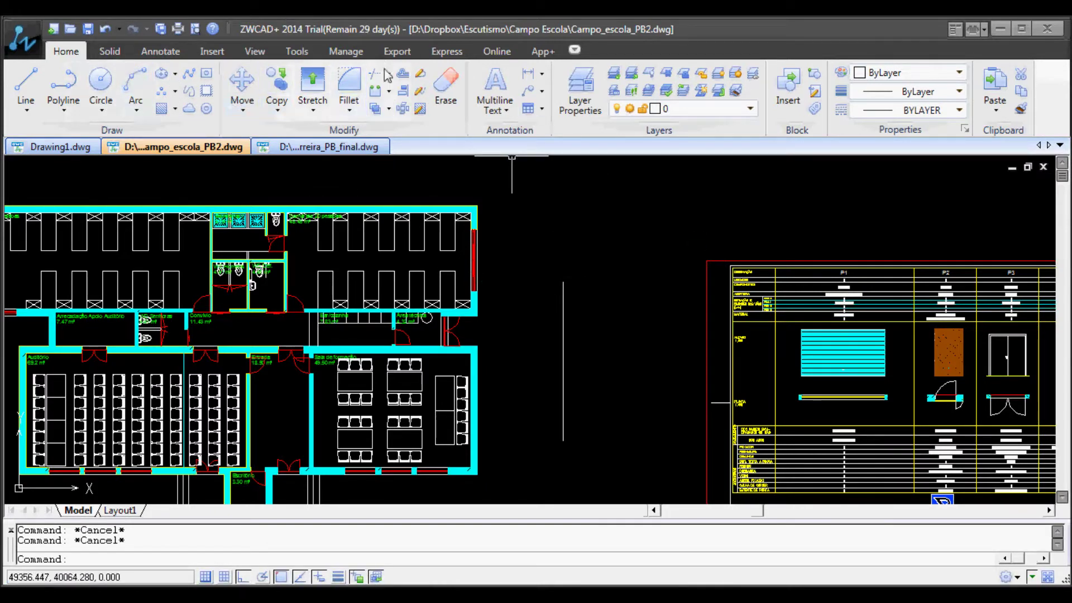
click(176, 95)
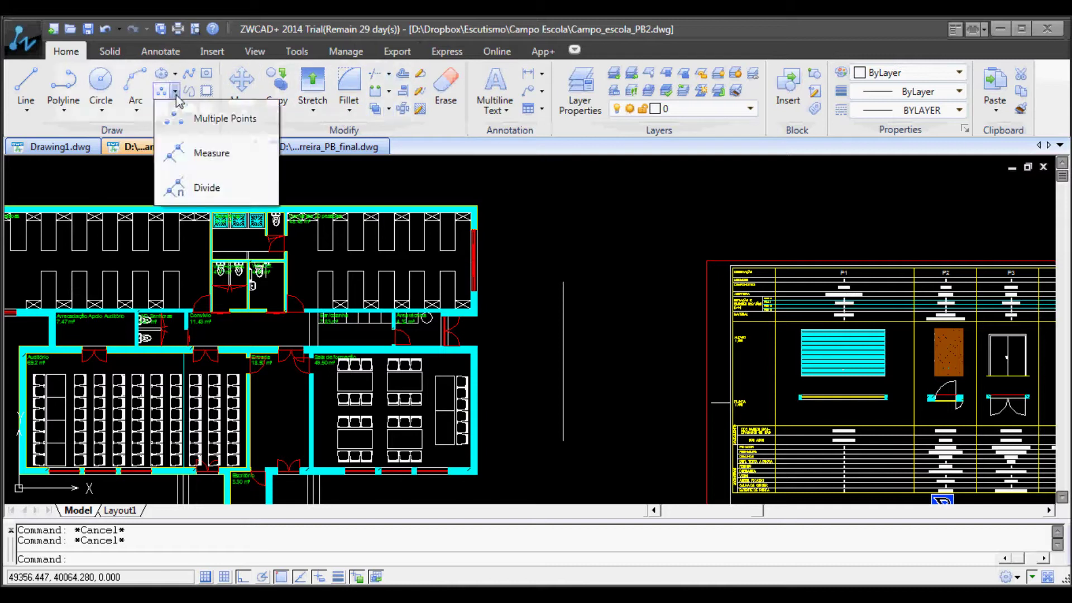
click(201, 154)
click(562, 290)
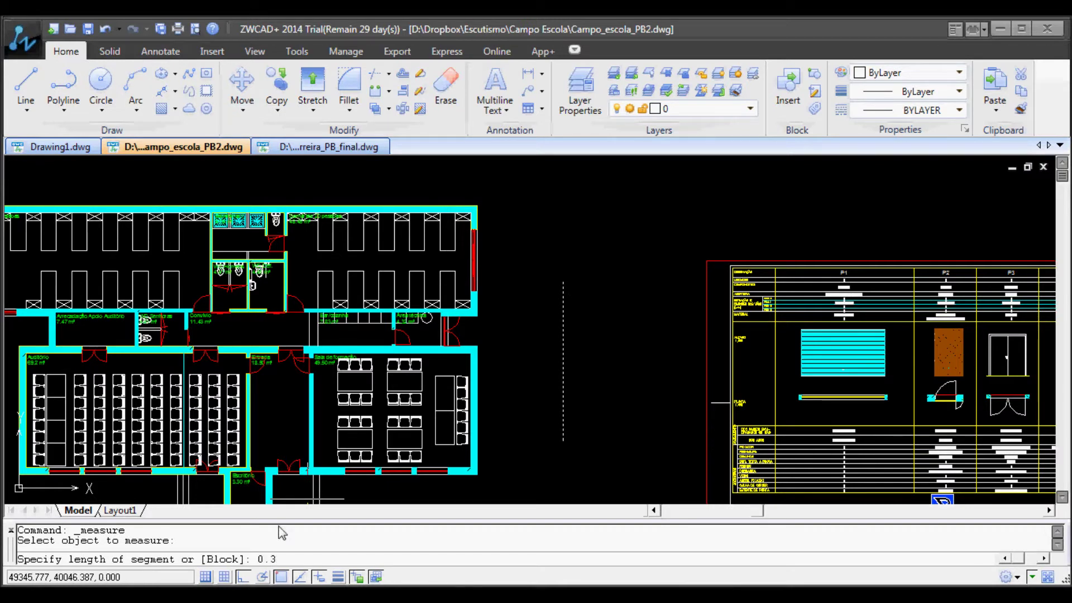
key(Return)
Regenerate the drawing and zoom to the door table to show the markers
scroll(566, 357, up, 5)
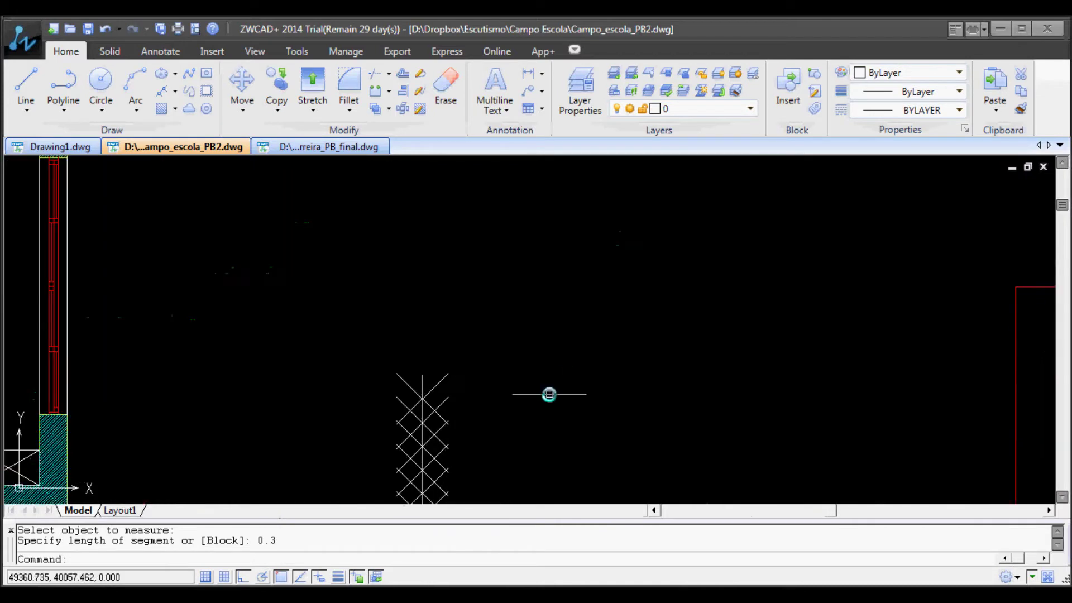
text(RE)
key(Return)
scroll(550, 394, down, 2)
middle_drag(516, 494, 492, 187)
scroll(474, 234, up, 3)
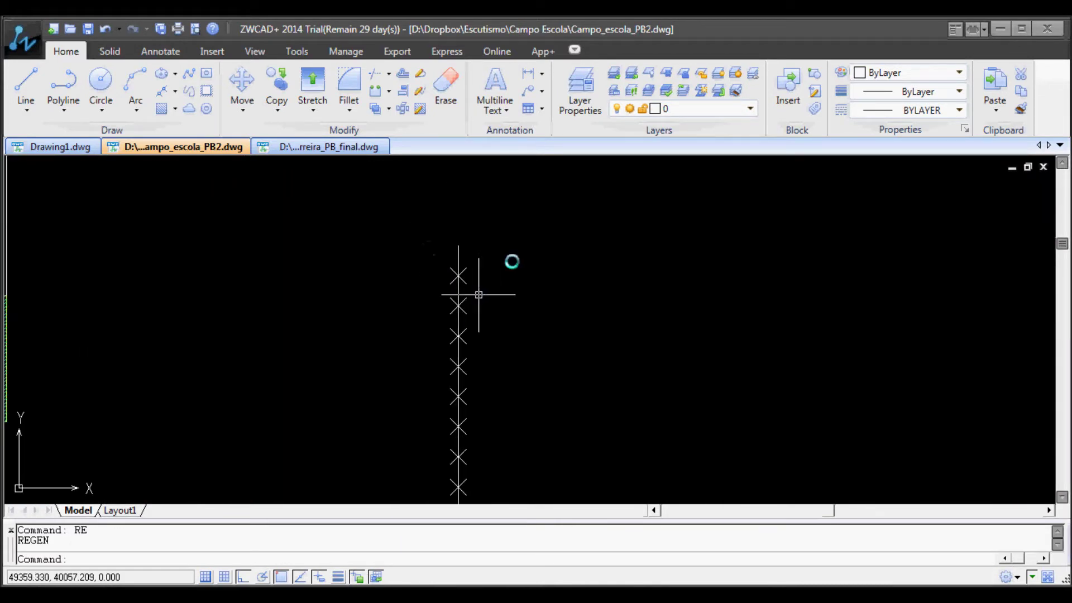
scroll(478, 294, down, 7)
scroll(725, 245, up, 3)
scroll(720, 245, up, 2)
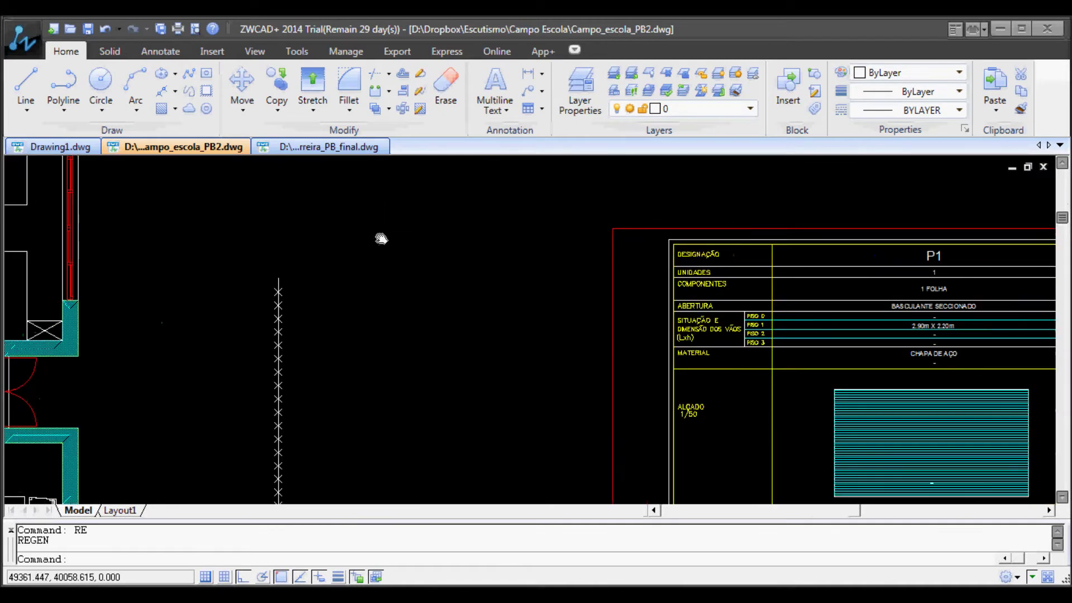
middle_drag(381, 239, 389, 241)
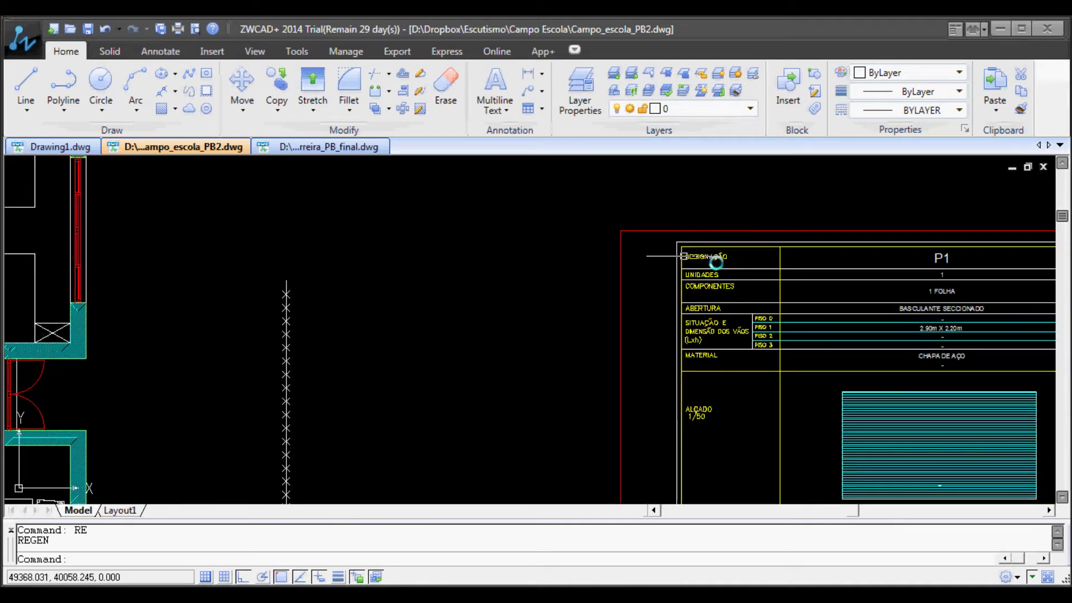
scroll(703, 263, up, 2)
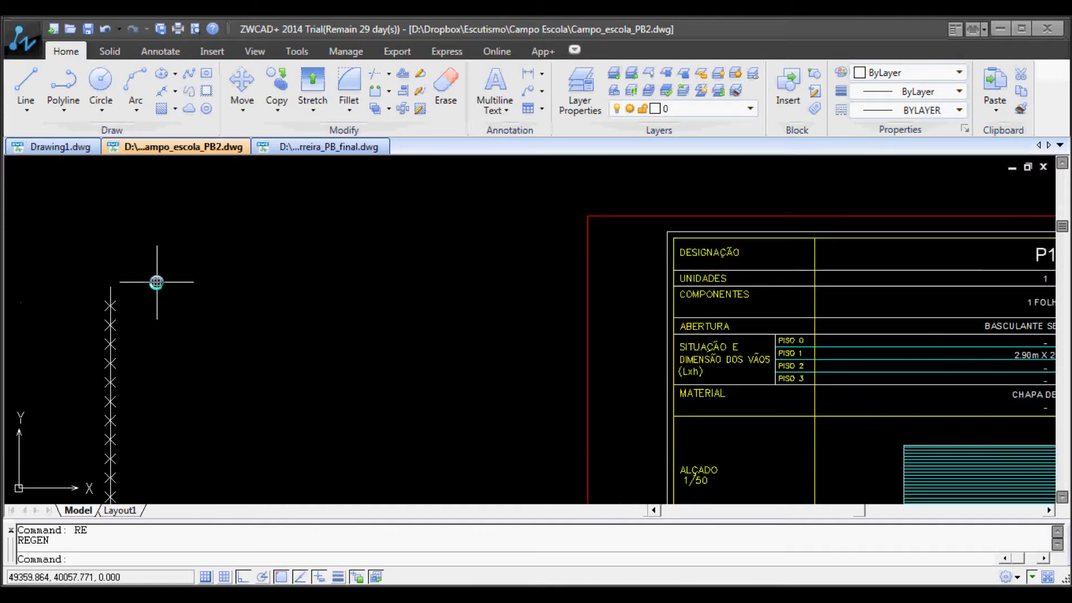
Define attribute tag designacao with prompt 'Indique o nome do vão' and default P1
text(ATTDEF)
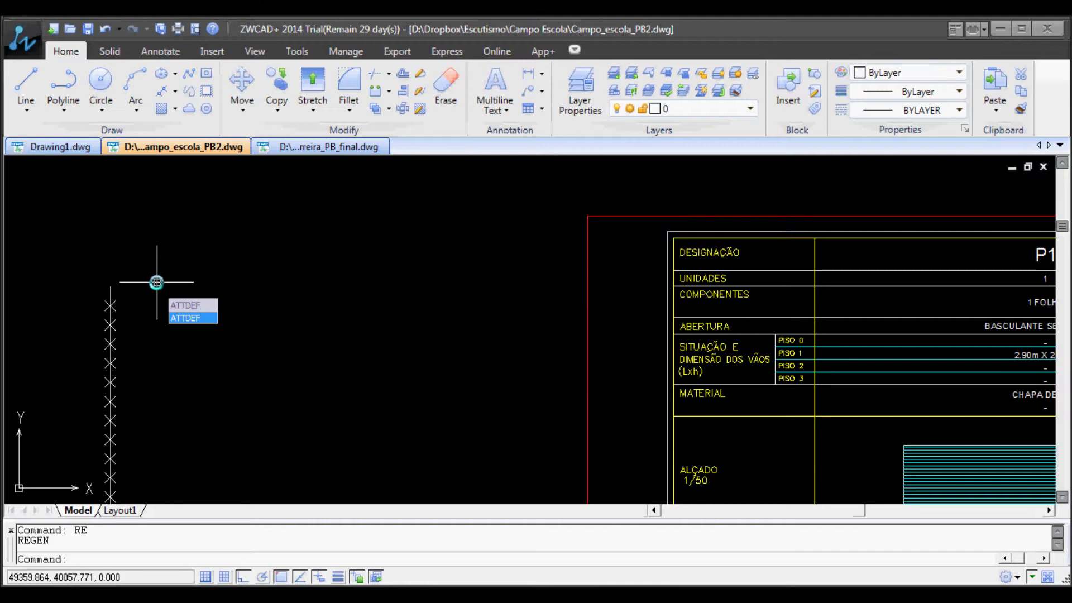
key(Return)
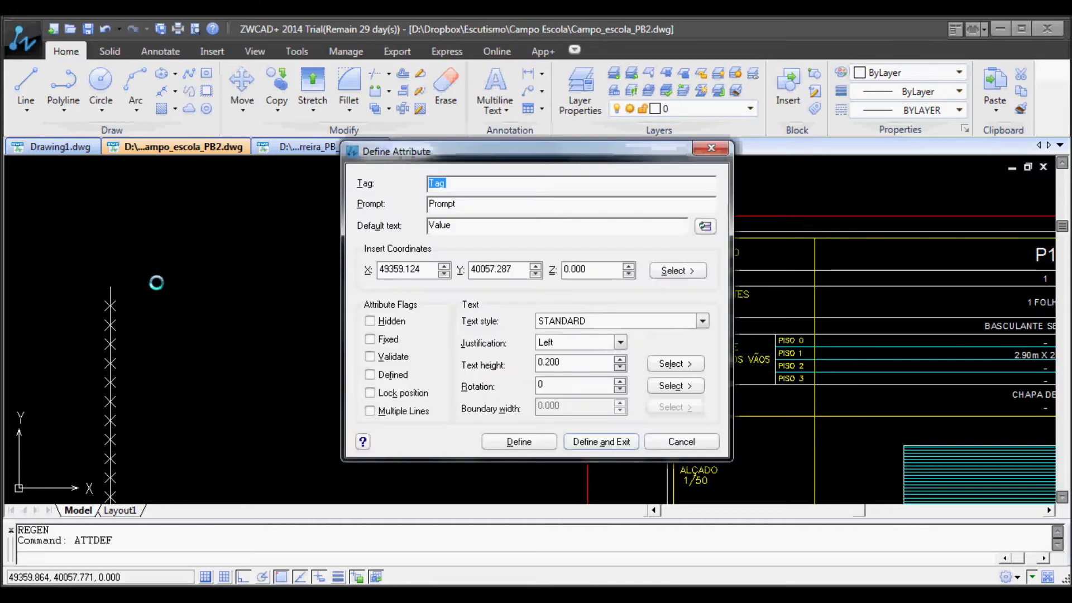
drag(542, 149, 350, 53)
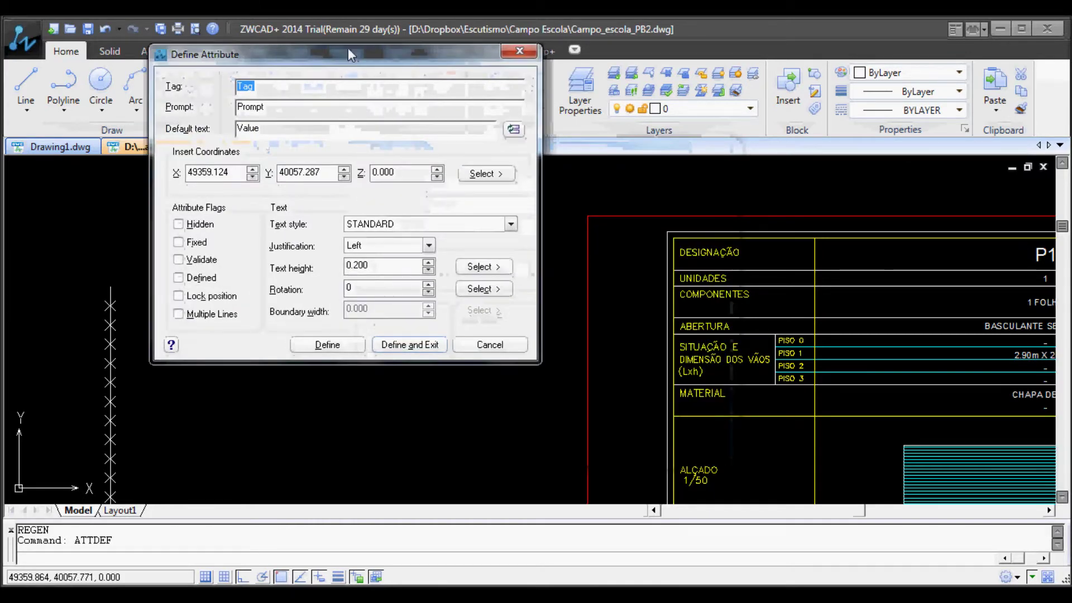
text(designaca)
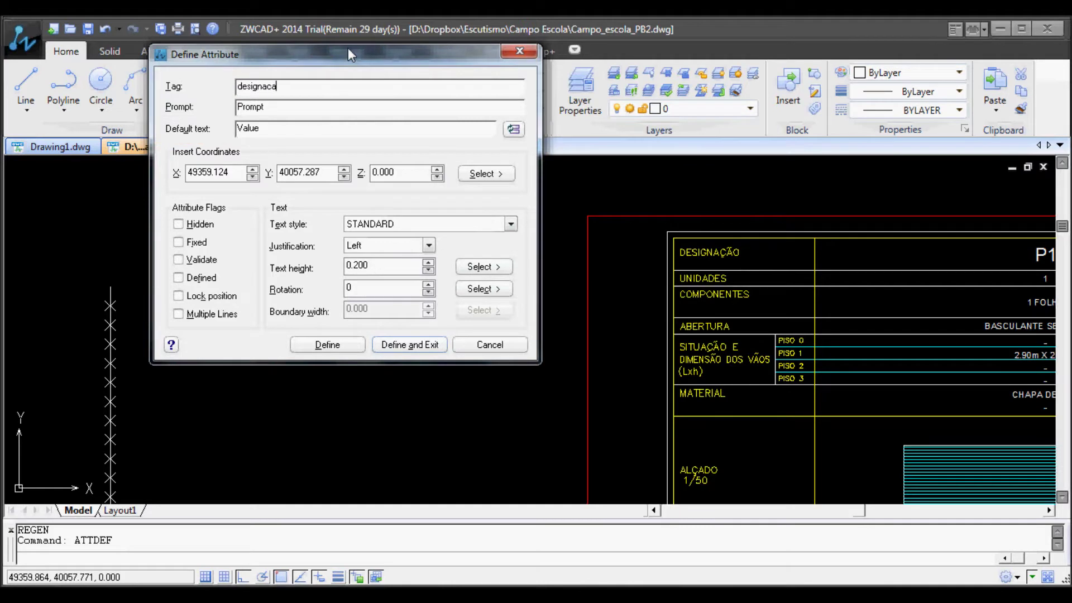
text(o)
key(Tab)
text(Ind)
key(Tab)
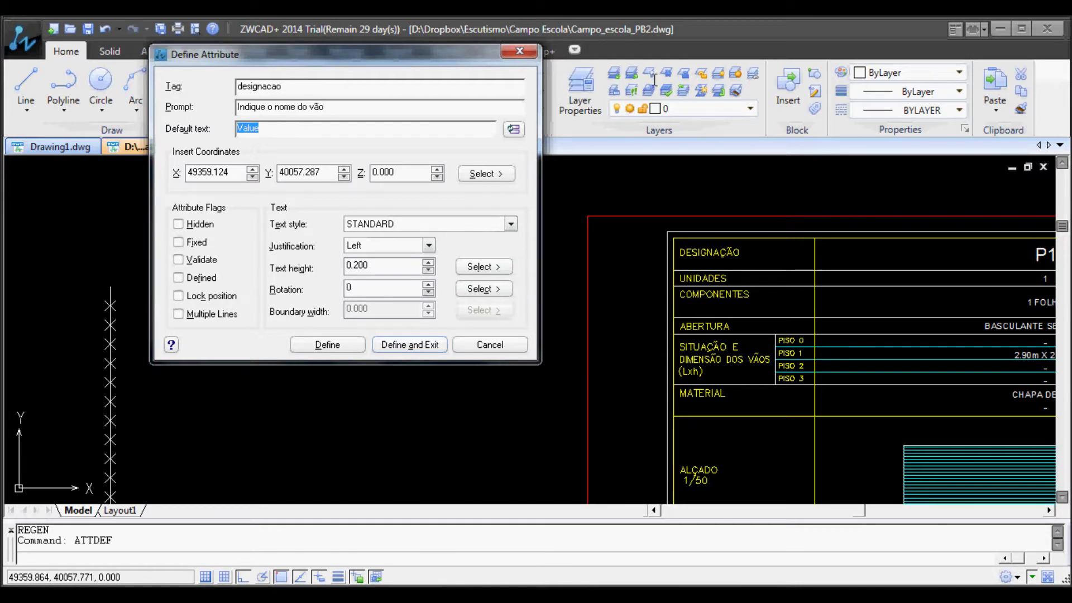
text(P1)
Place the attribute above the marker line, Bottom left justified at height 0.2
click(500, 175)
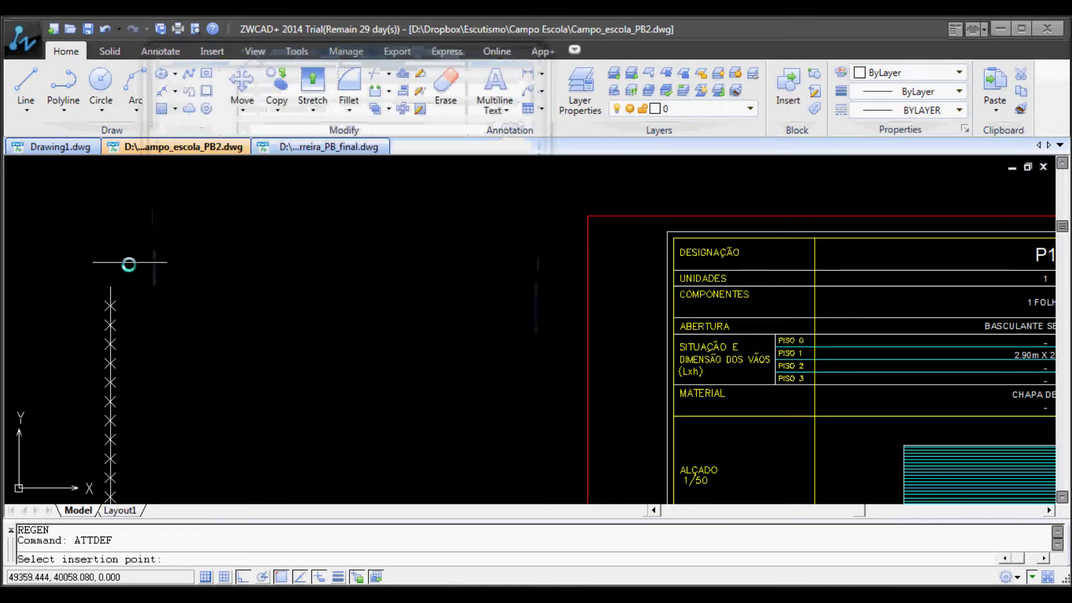
click(107, 287)
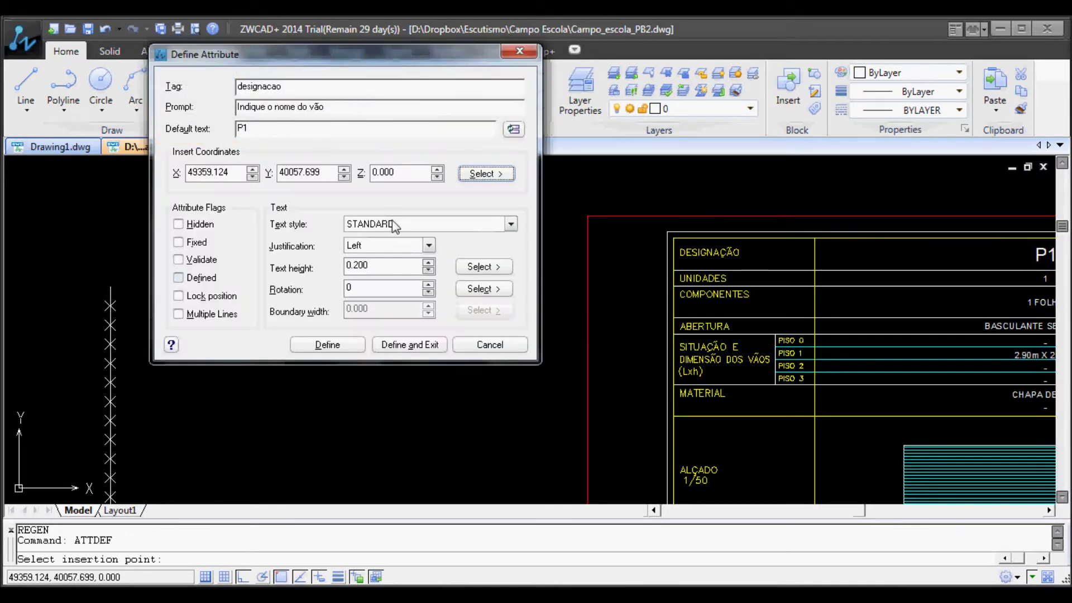
click(371, 245)
scroll(380, 263, down, 1)
scroll(386, 274, down, 2)
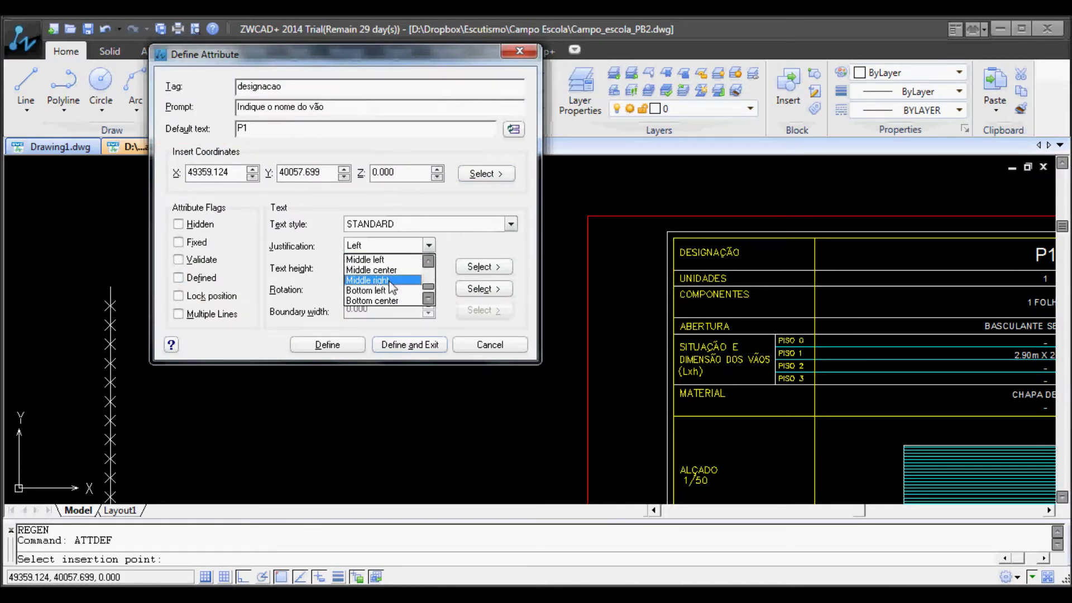
click(387, 290)
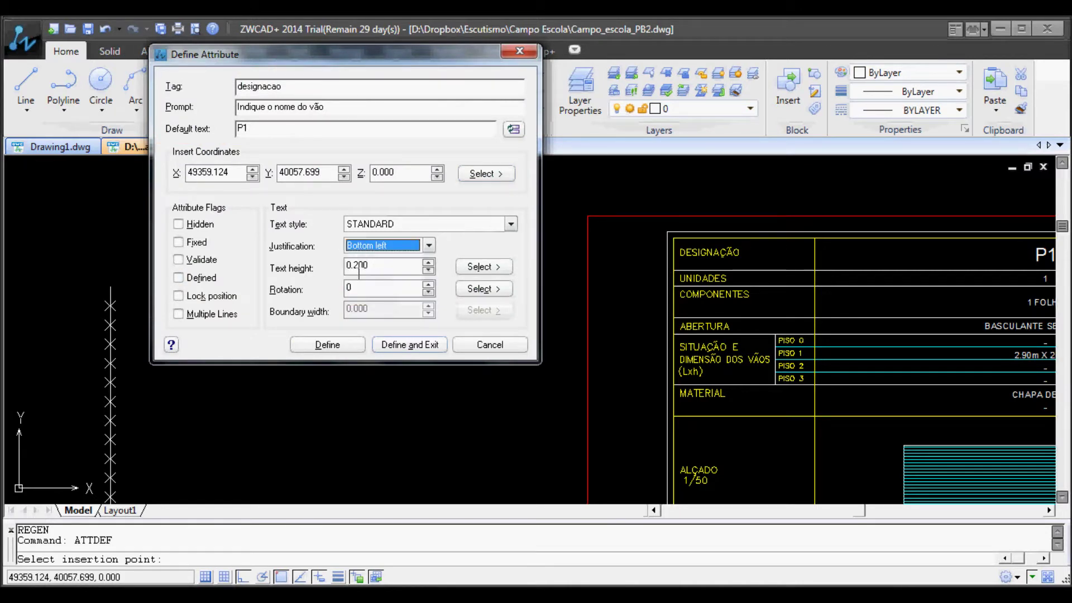
key(Tab)
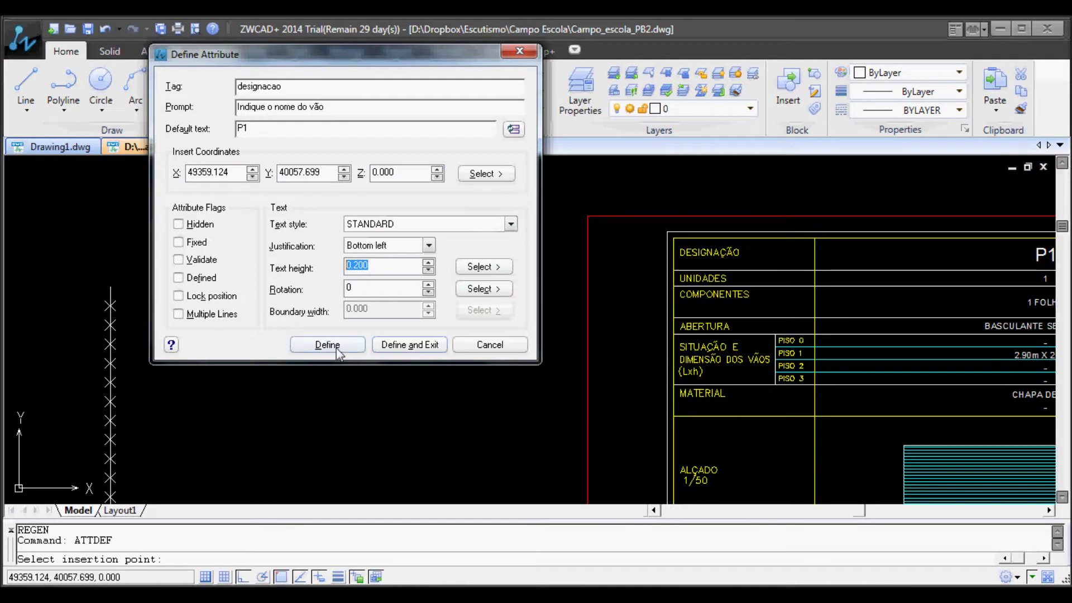
click(338, 352)
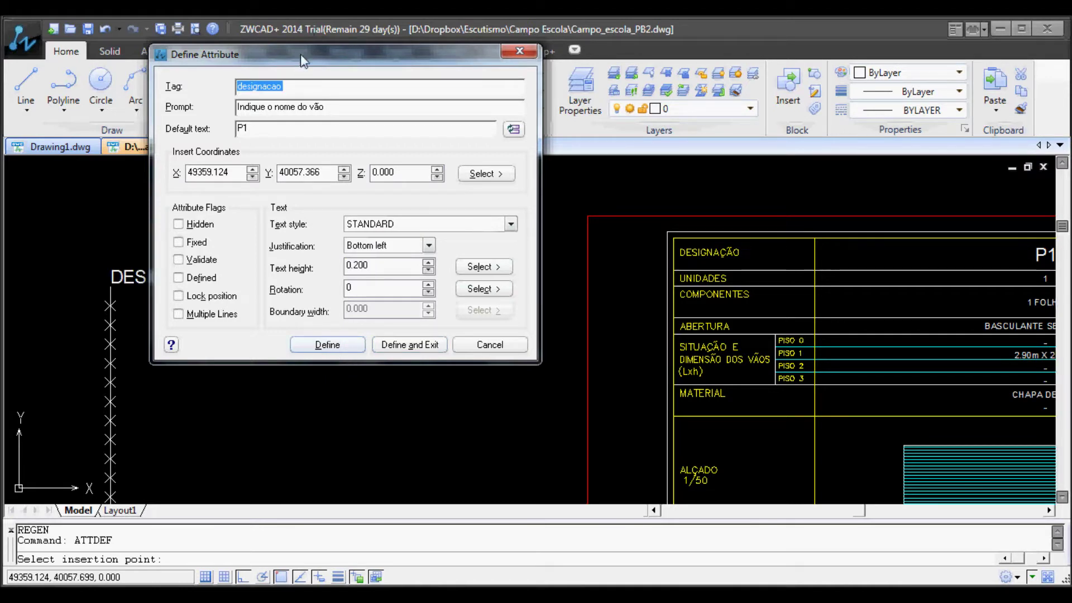
drag(301, 61, 407, 39)
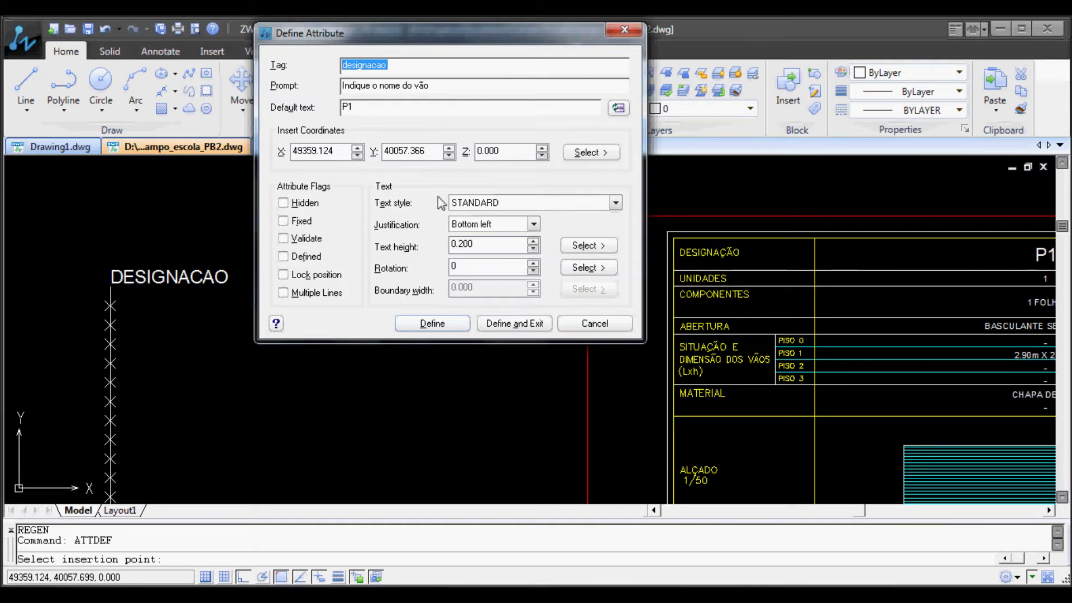
Set up a componentes attribute with a new prompt and default 1 folha
text(componentes)
drag(461, 83, 407, 86)
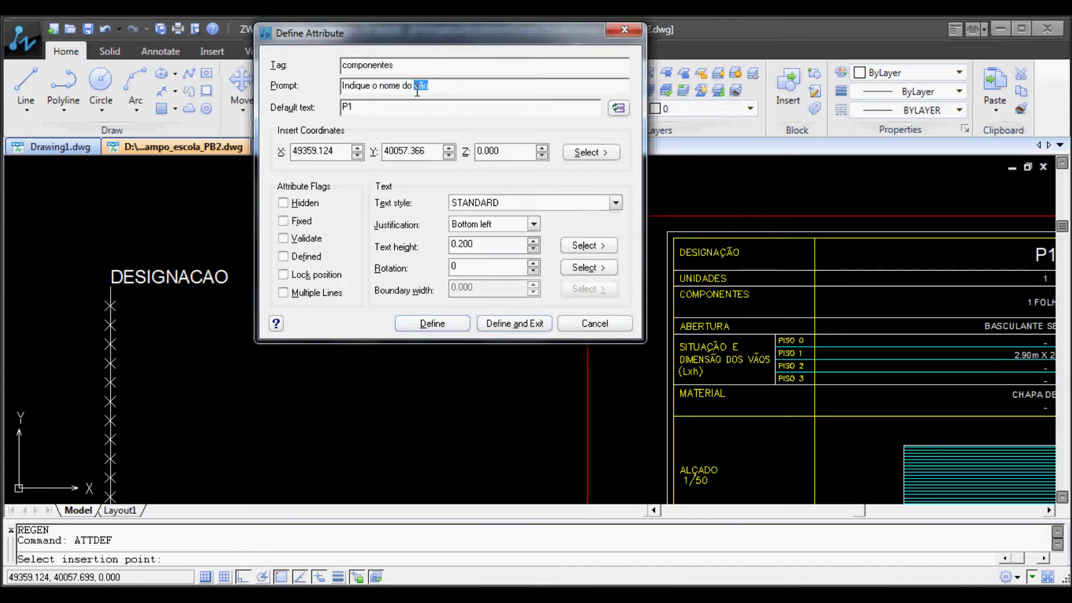
drag(407, 89, 378, 87)
text(o)
text(lhas da portas)
drag(349, 107, 282, 111)
text(1)
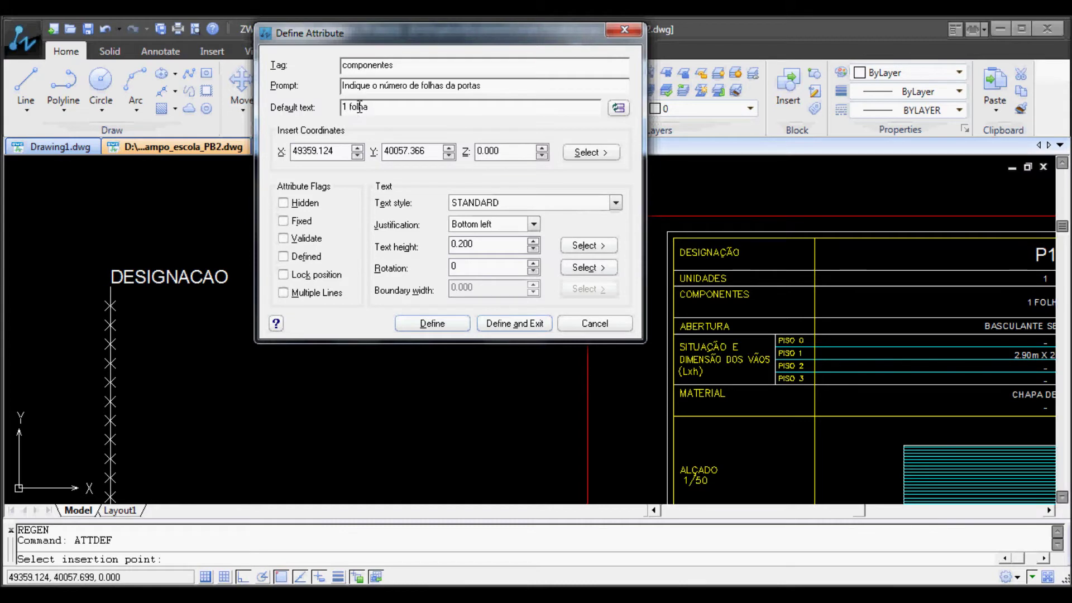
Snap the attribute to the node below DESIGNACAO, make it Hidden, and define it
click(590, 154)
scroll(112, 310, up, 3)
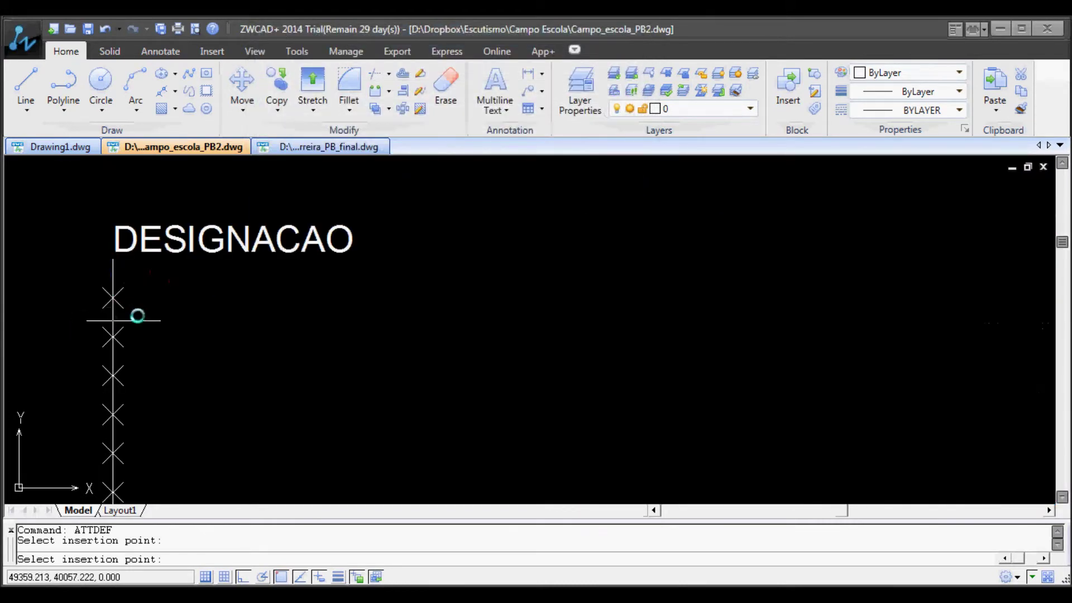
shift+right_click(251, 255)
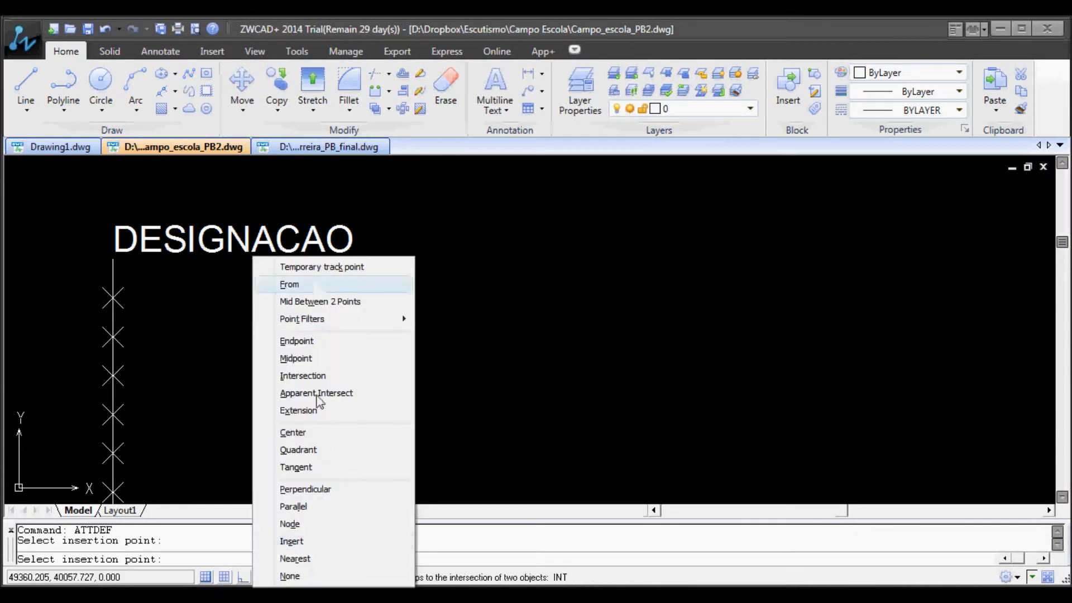
click(290, 524)
click(114, 296)
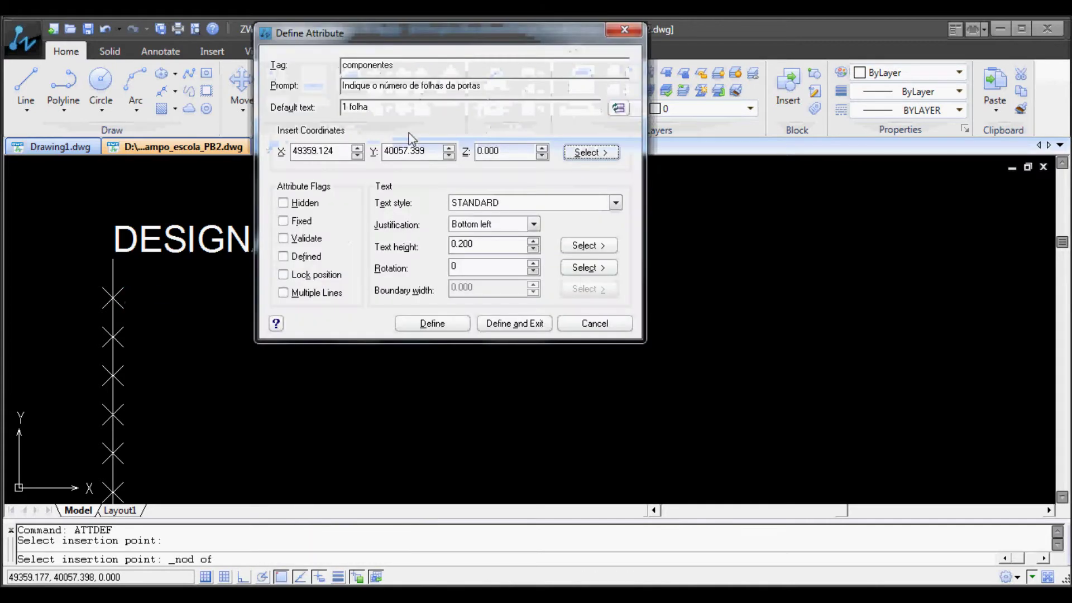
click(307, 204)
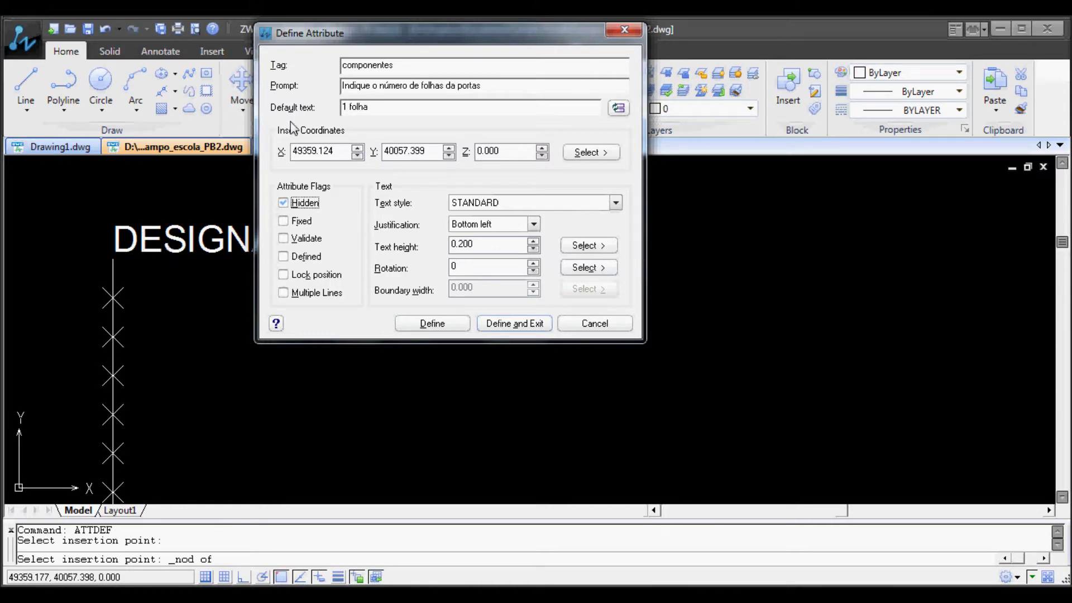
drag(294, 32, 508, 38)
click(645, 330)
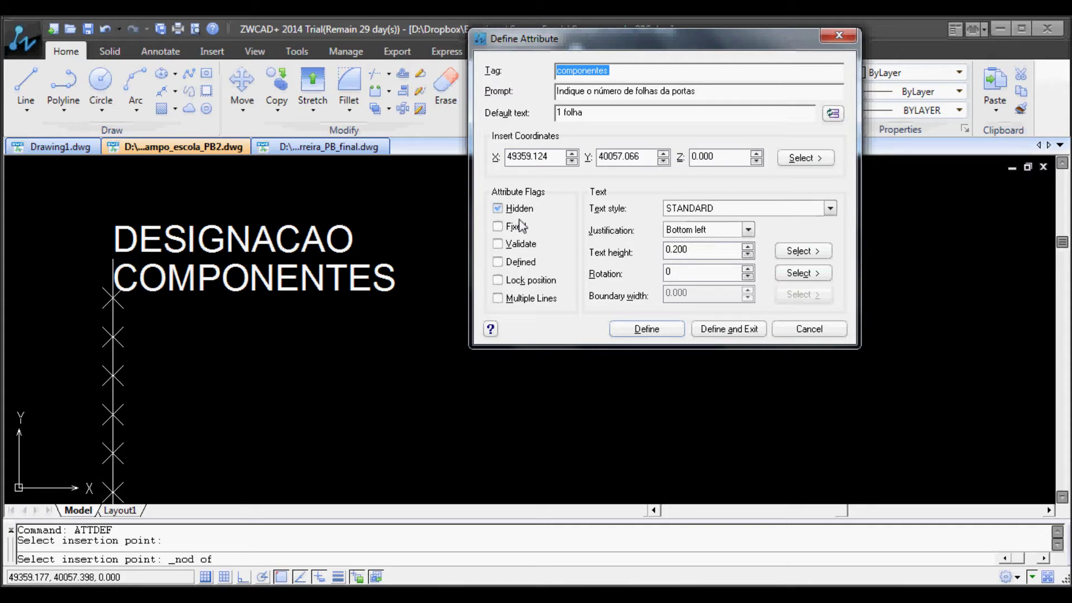
click(789, 336)
scroll(477, 318, down, 5)
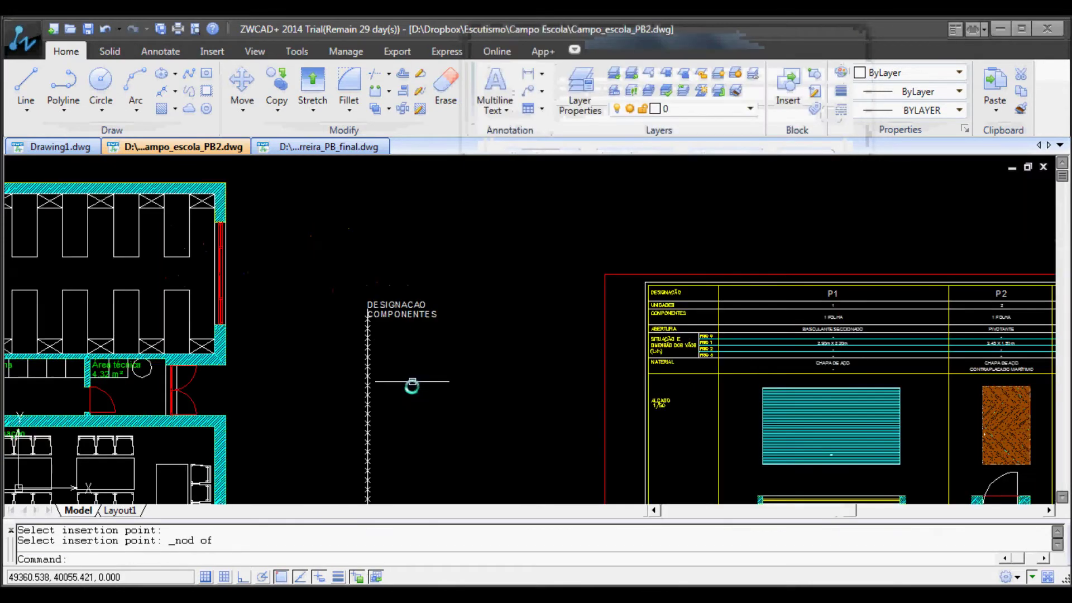
Switch to the other drawing and back, then window-select the node column
middle_drag(412, 382, 399, 321)
click(282, 145)
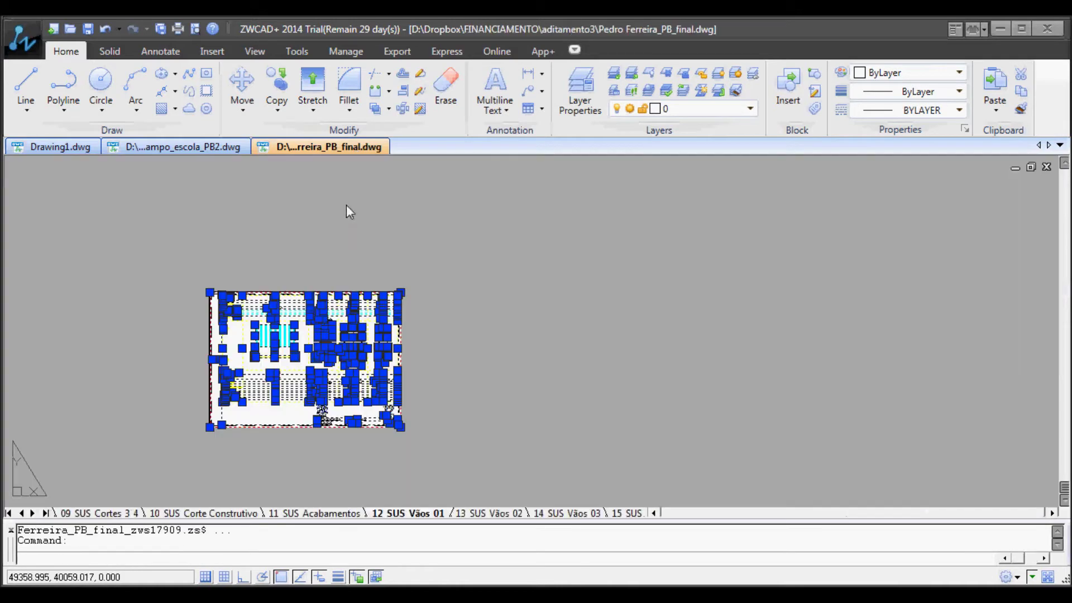
click(175, 148)
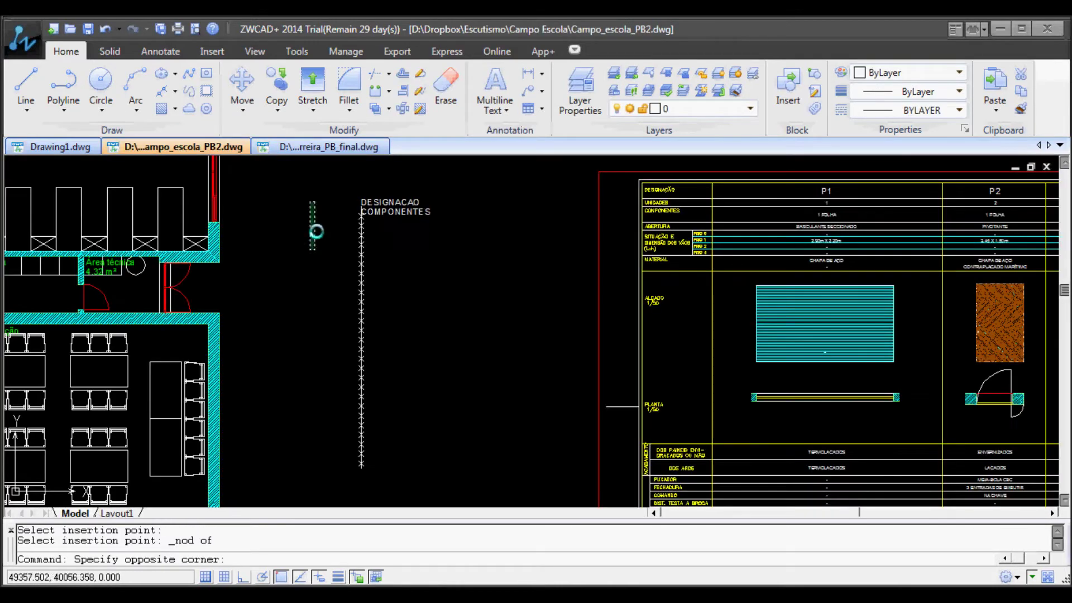
click(311, 182)
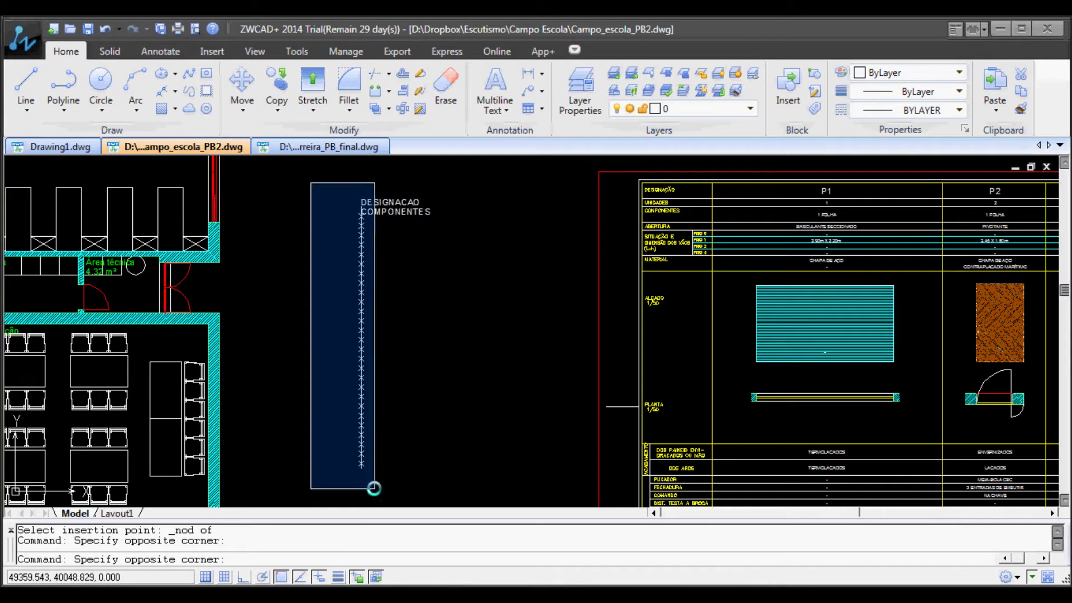
click(369, 472)
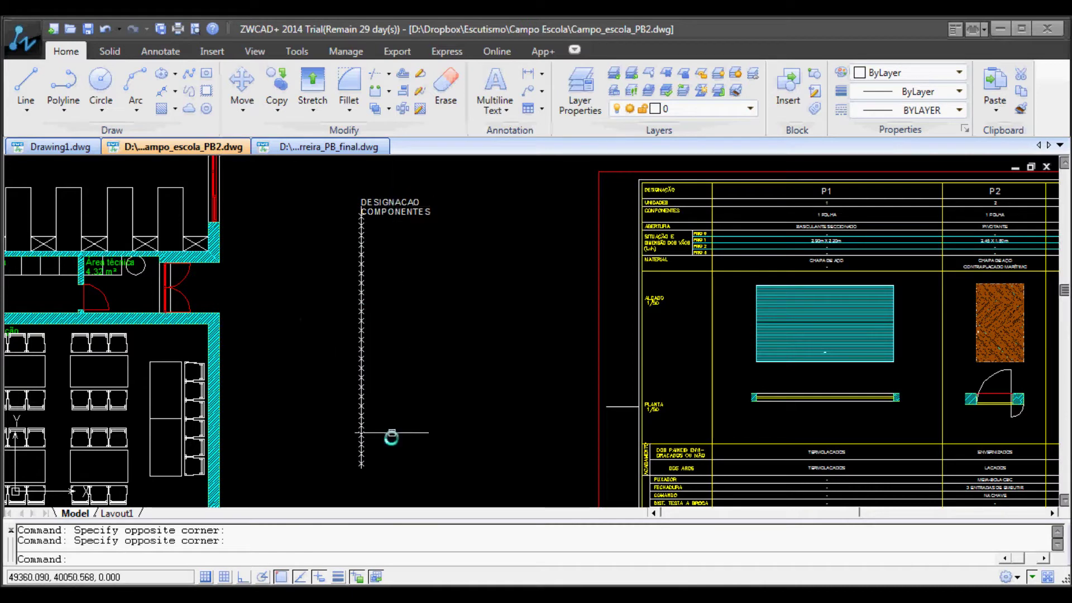
Erase 30 unwanted objects with a crossing window near the attribute list
scroll(471, 312, down, 5)
scroll(868, 291, up, 3)
scroll(854, 328, up, 3)
mouse_move(854, 328)
middle_down()
mouse_move(771, 300)
mouse_move(676, 246)
mouse_move(642, 345)
middle_up()
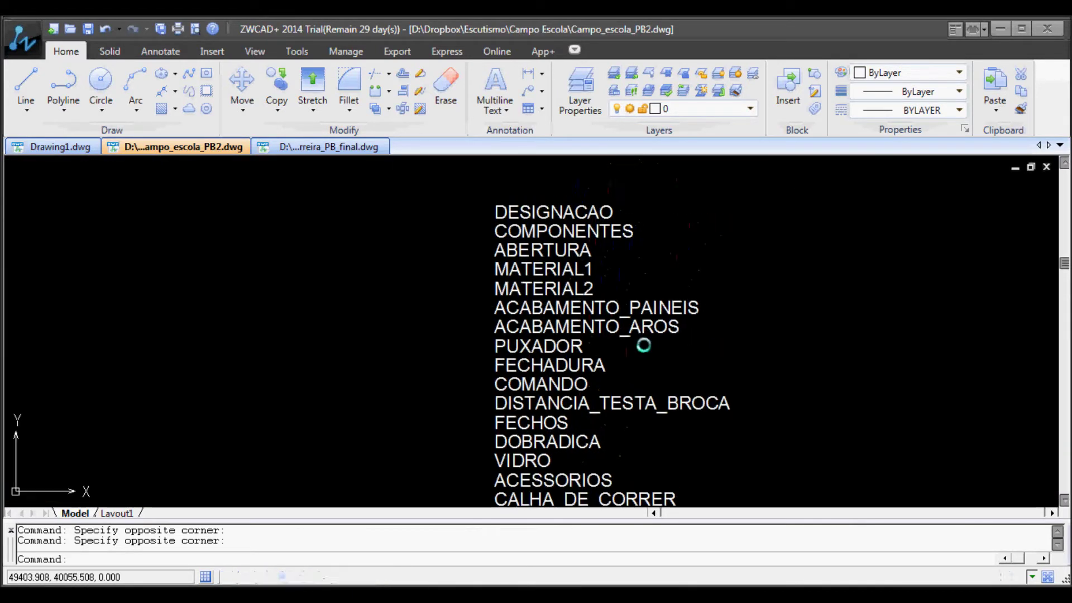
scroll(497, 324, down, 2)
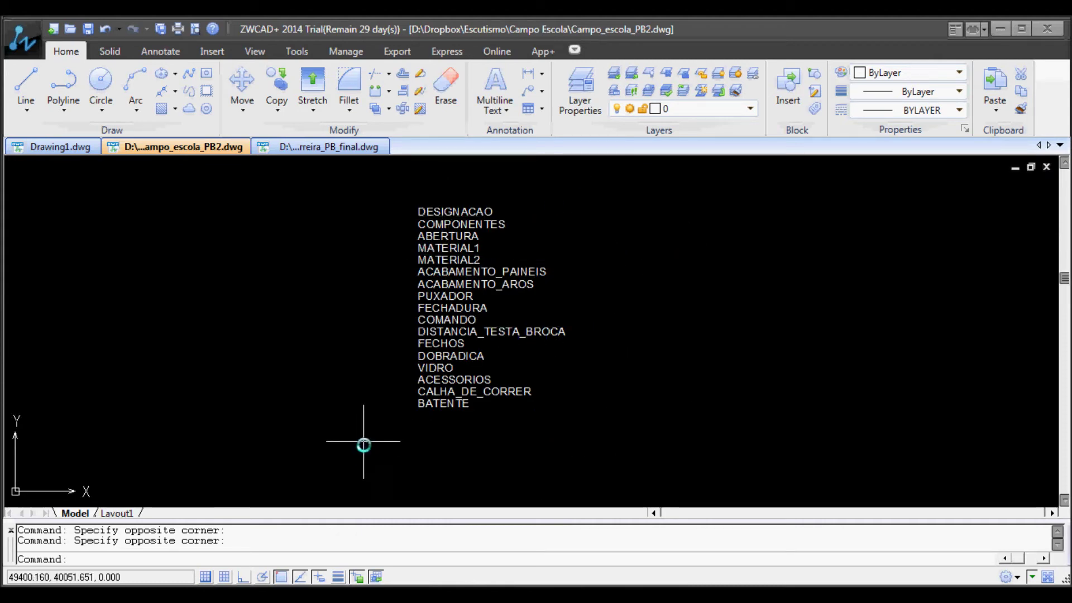
scroll(358, 434, down, 4)
scroll(374, 413, up, 4)
mouse_move(418, 416)
middle_down()
mouse_move(371, 249)
mouse_move(520, 219)
mouse_move(517, 304)
middle_up()
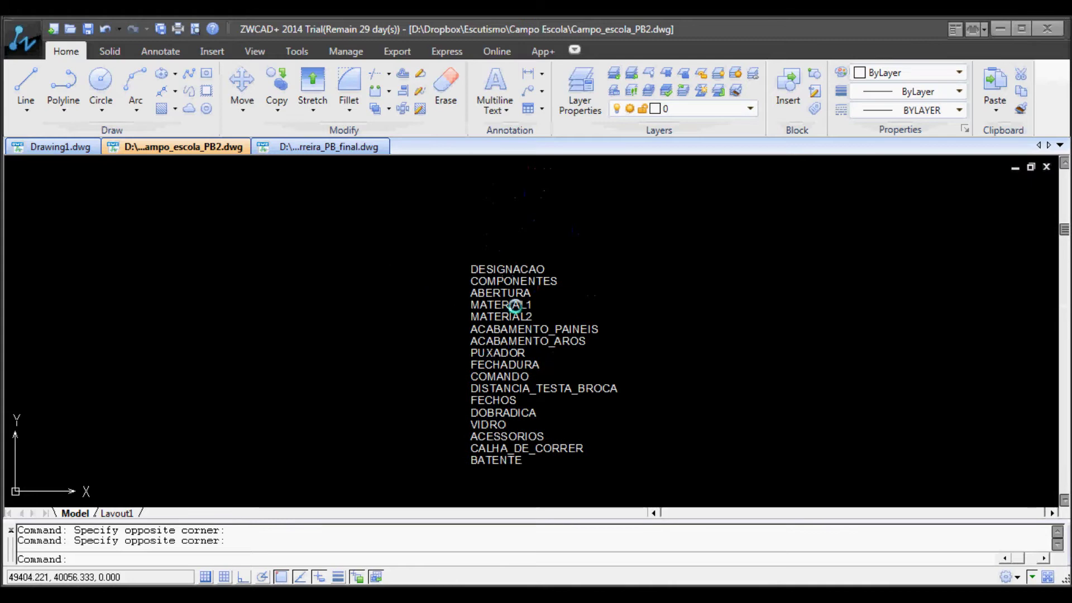
scroll(211, 390, down, 4)
scroll(163, 306, up, 1)
middle_drag(56, 167, 179, 199)
text(e)
key(Return)
click(177, 166)
click(61, 475)
key(Return)
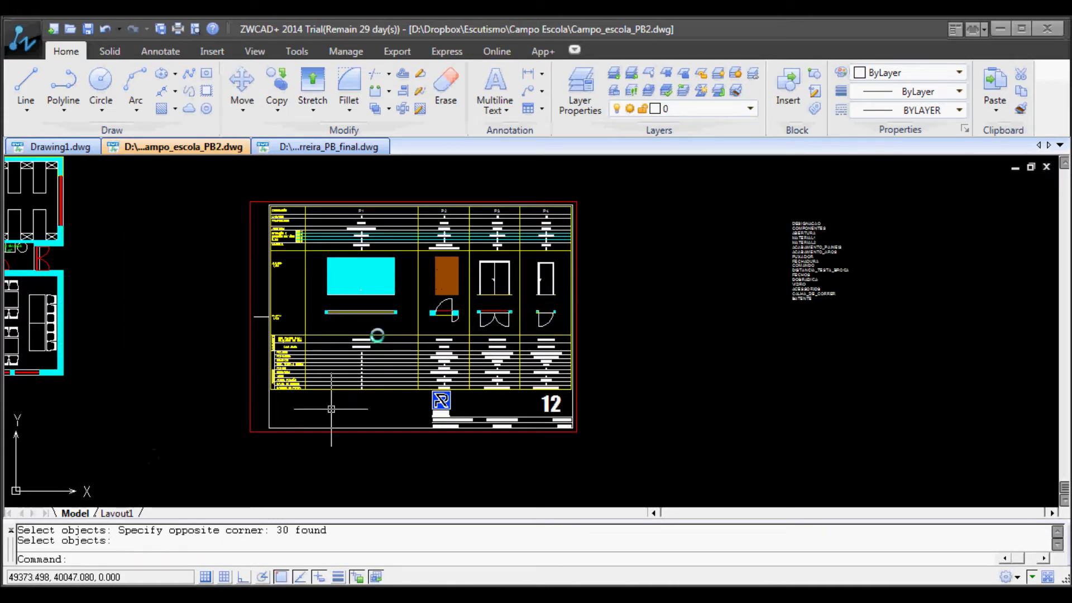
Survey the door table and DESIGNACAO–BATENTE attribute list, then start moving part of the list
scroll(916, 224, up, 3)
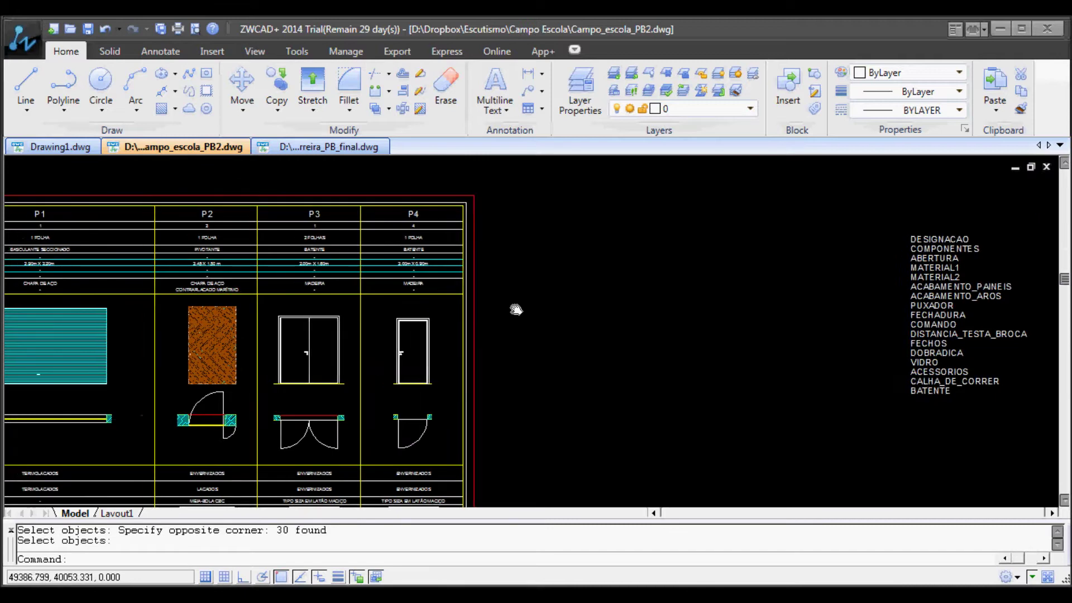
middle_drag(505, 312, 628, 214)
scroll(767, 269, down, 3)
scroll(706, 383, up, 3)
scroll(686, 402, up, 1)
scroll(594, 447, down, 3)
middle_click(594, 447)
middle_click(593, 448)
scroll(232, 271, up, 2)
scroll(232, 262, up, 4)
scroll(119, 252, down, 2)
middle_drag(120, 312, 334, 259)
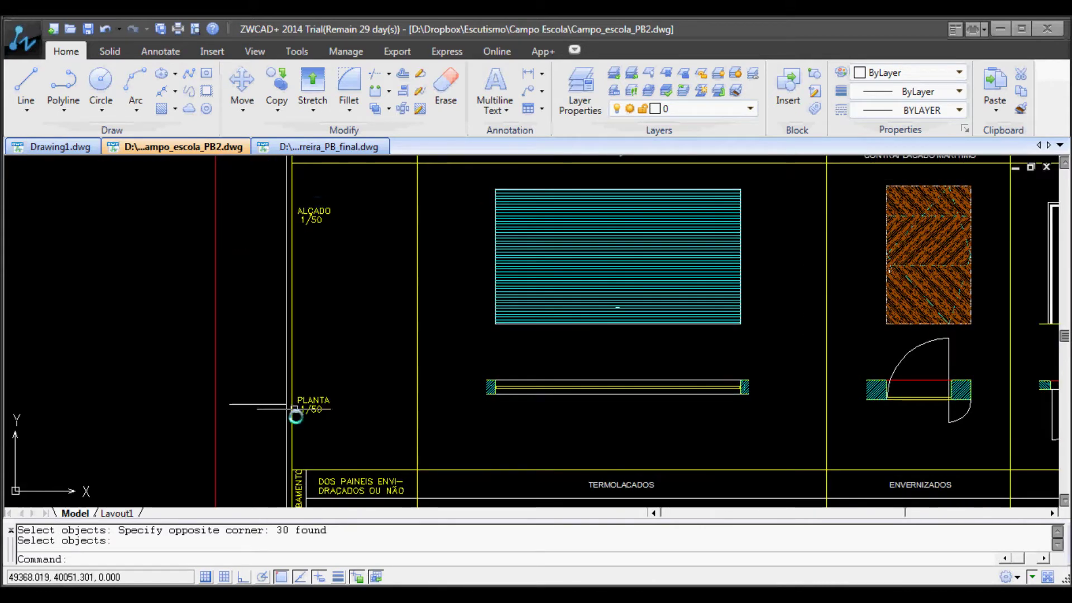
scroll(913, 275, down, 2)
mouse_move(904, 279)
middle_down()
mouse_move(474, 323)
mouse_move(617, 364)
middle_up()
scroll(544, 448, up, 2)
scroll(545, 448, down, 2)
scroll(249, 287, up, 4)
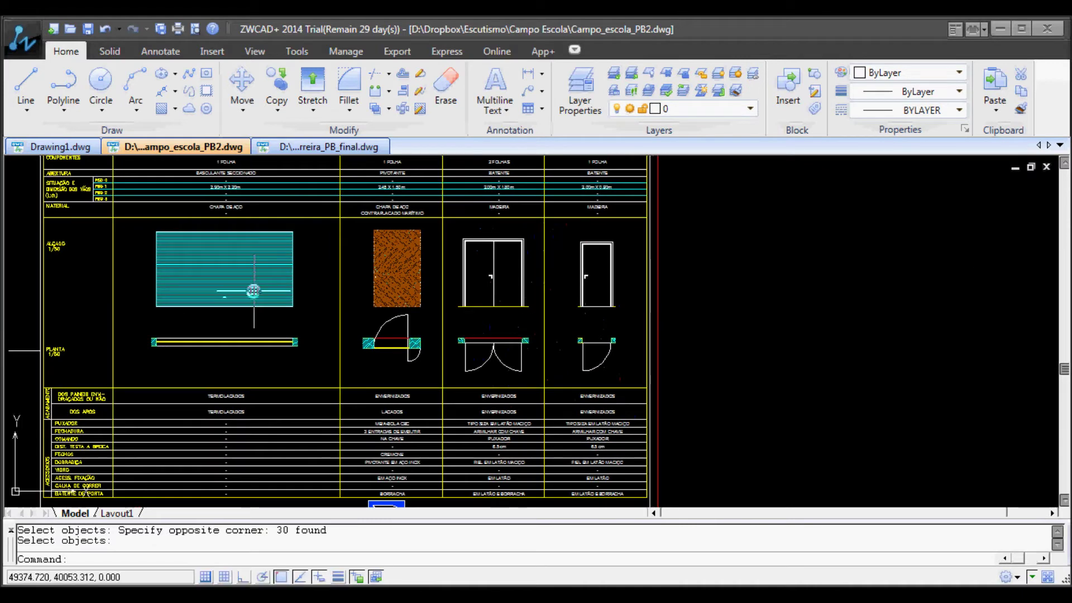
scroll(76, 234, up, 2)
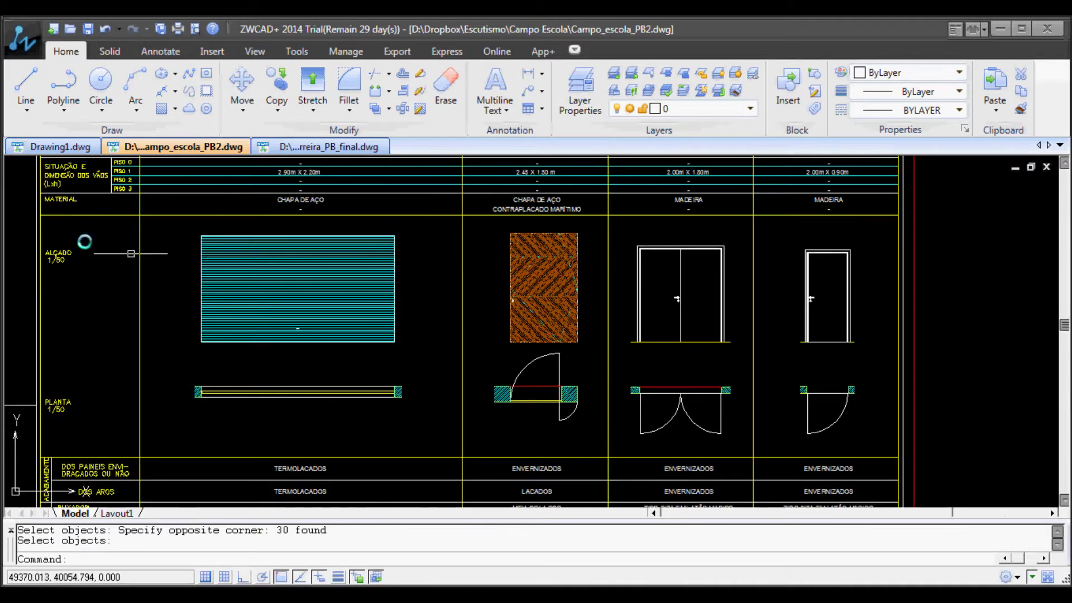
scroll(55, 229, up, 2)
scroll(228, 331, down, 4)
scroll(748, 311, up, 2)
scroll(813, 375, up, 2)
mouse_move(813, 376)
middle_down()
mouse_move(737, 322)
mouse_move(637, 414)
middle_up()
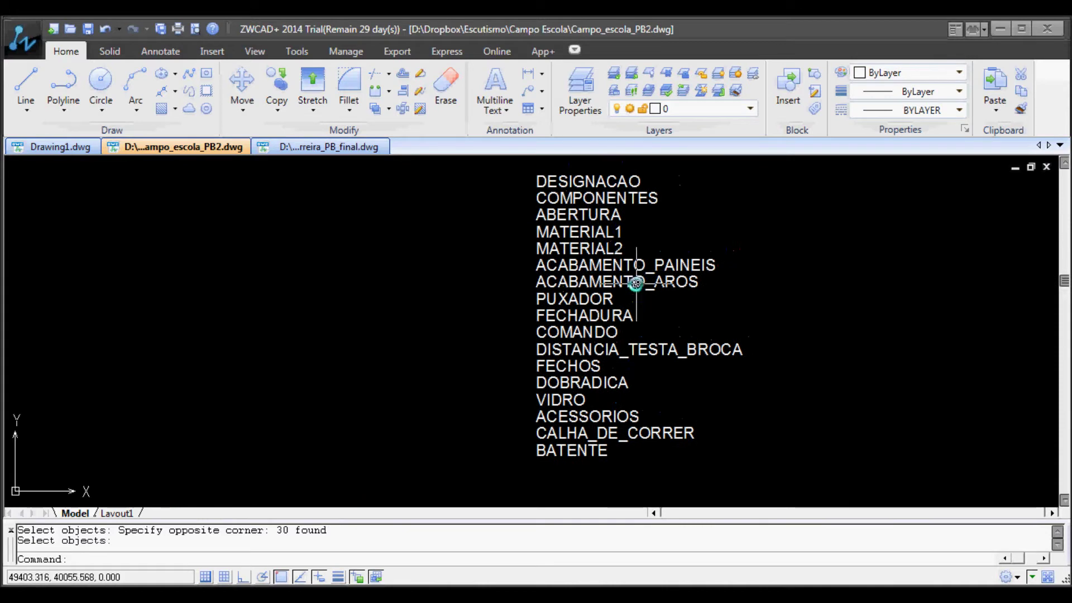
text(m)
key(Return)
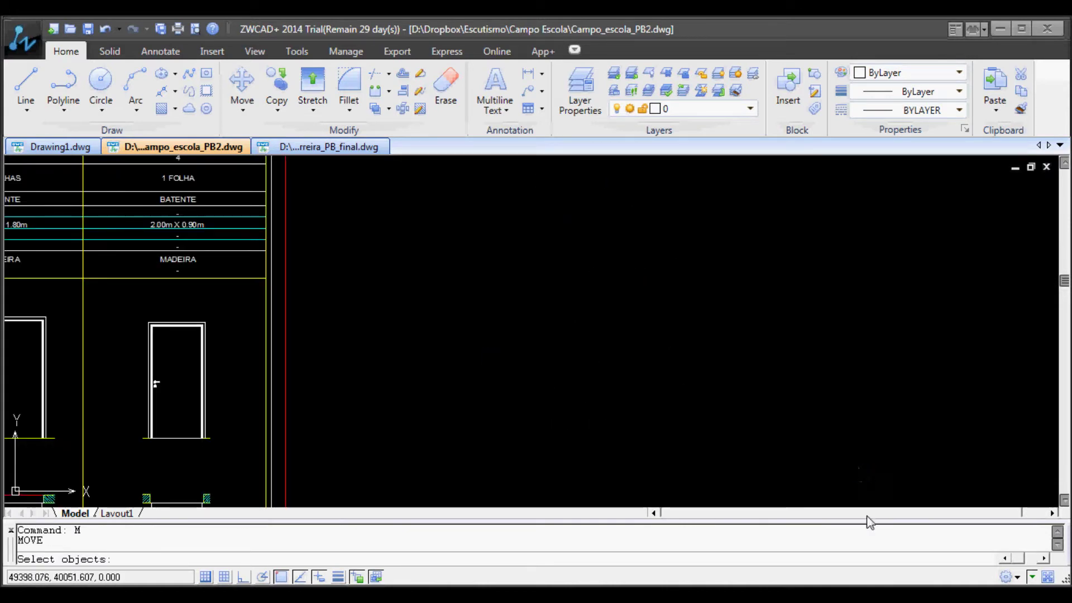
Move the twelve attributes from ACABAMENTO_PAINEIS downward 0.6 units
key(Escape)
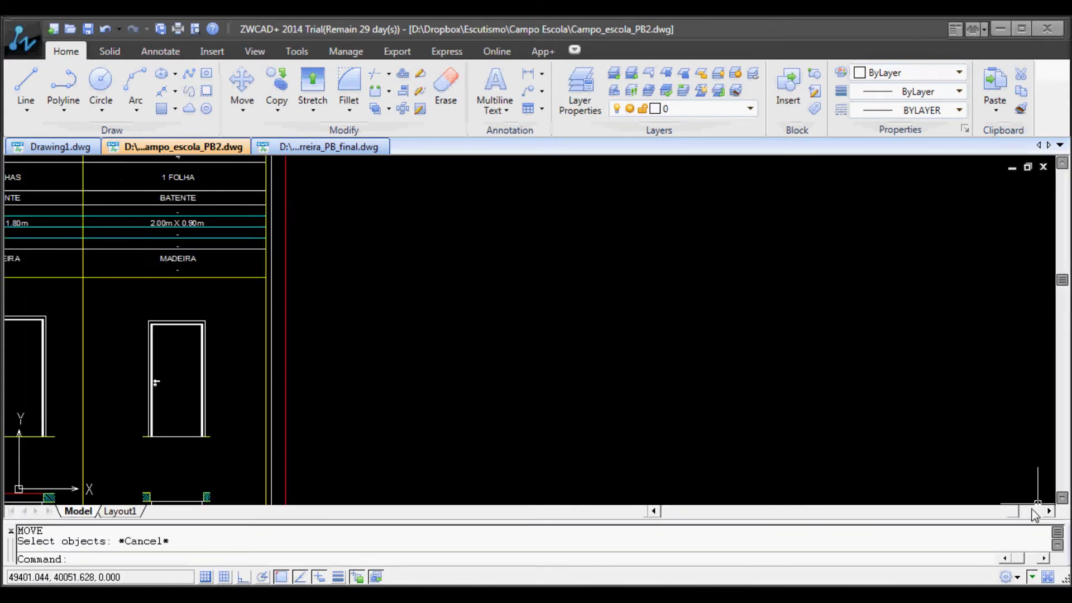
text(m)
key(Return)
click(938, 468)
click(802, 258)
key(Return)
click(742, 234)
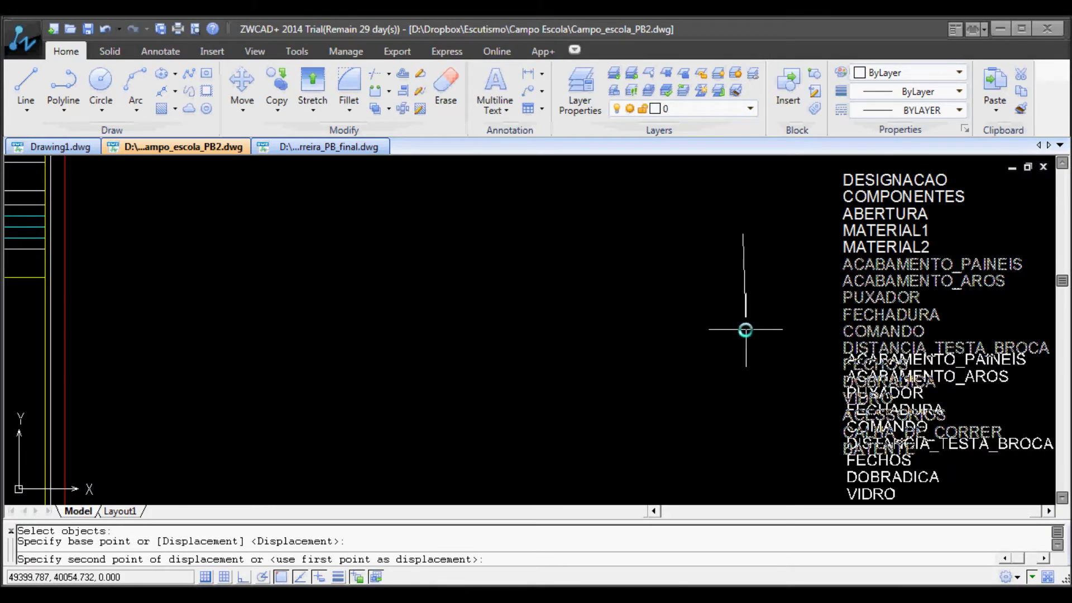
text(6)
key(Return)
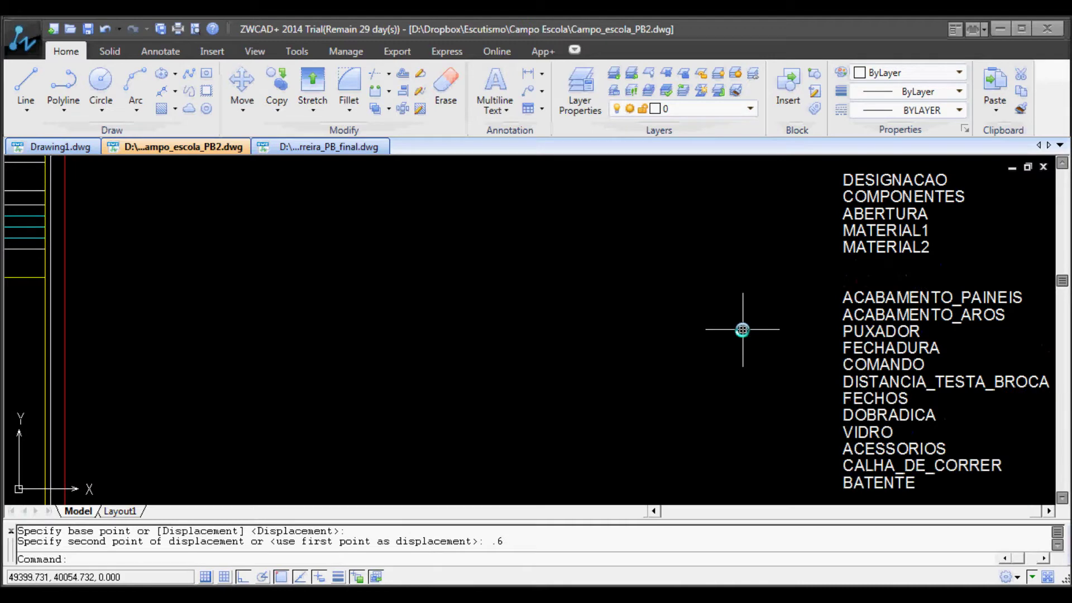
scroll(982, 240, up, 3)
scroll(614, 302, down, 4)
scroll(565, 302, up, 1)
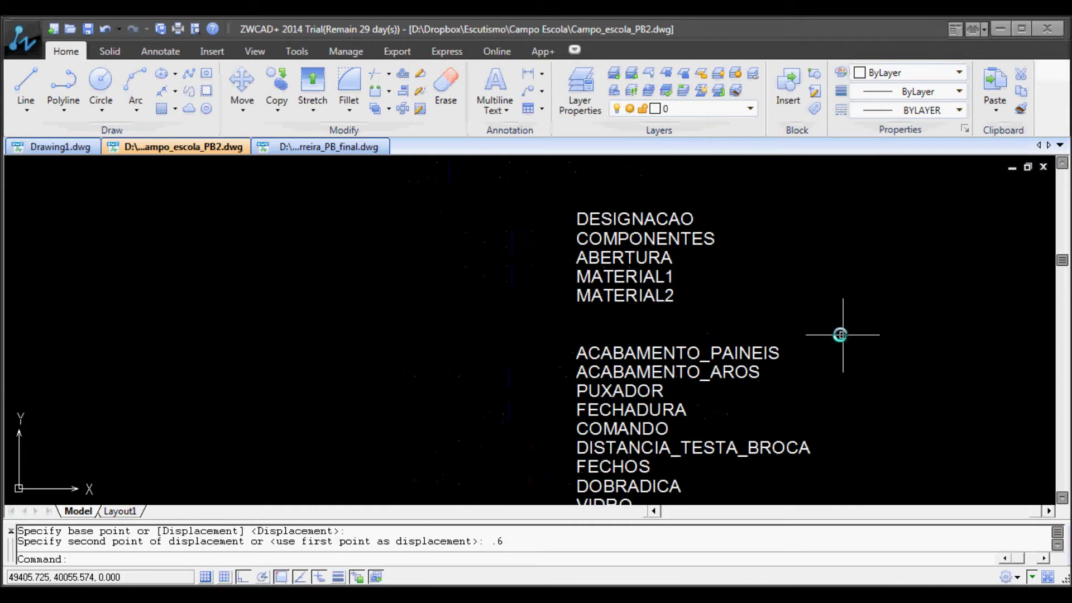
Copy the MATERIAL2 attribute to 0.3 and 0.6 units below the original
text(co)
key(Return)
click(587, 294)
click(484, 250)
key(Return)
click(793, 208)
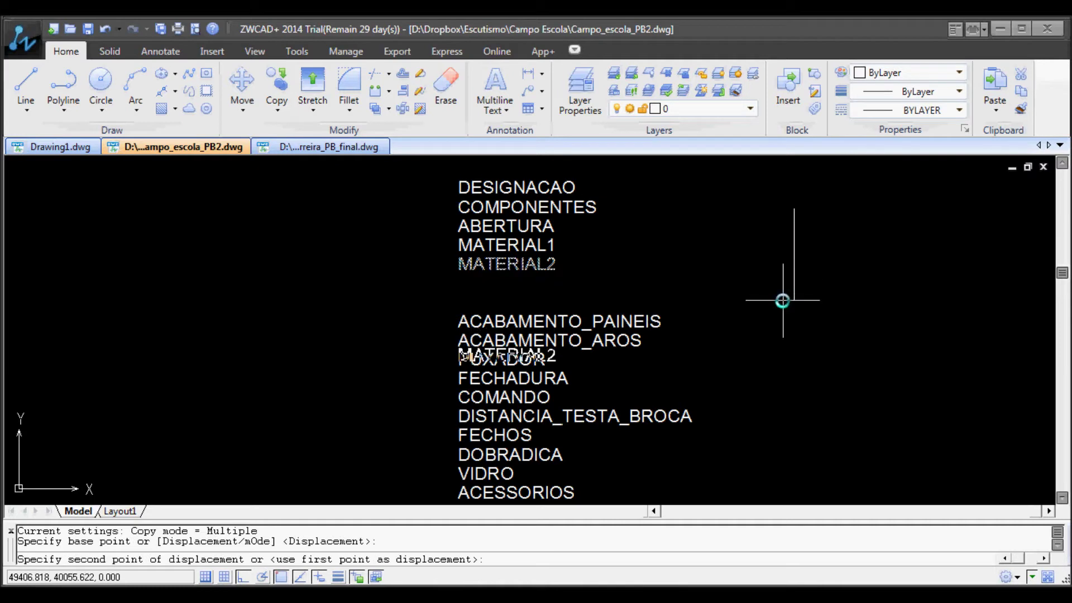
key(Return)
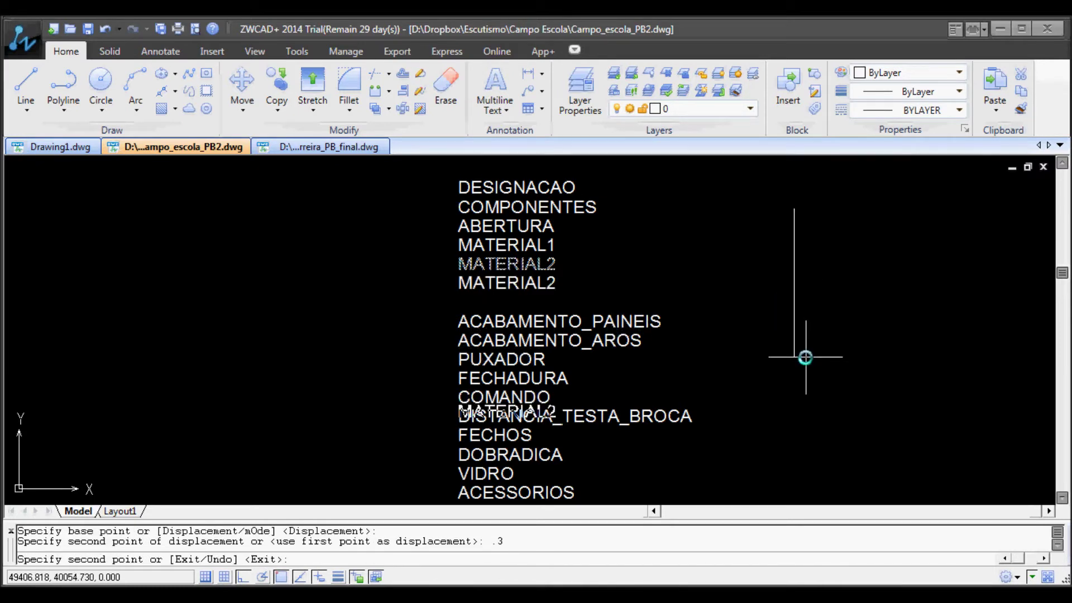
text(.6)
key(Return)
key(Return)
double_click(505, 282)
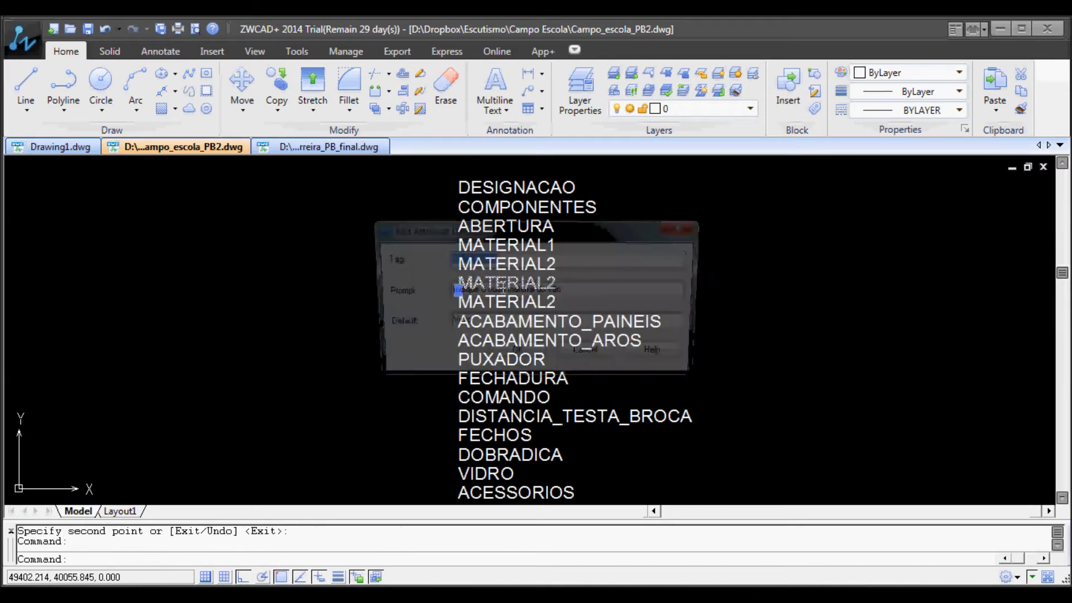
Retag the first MATERIAL2 copy as ALCADO with a new prompt and no default
text(alcado)
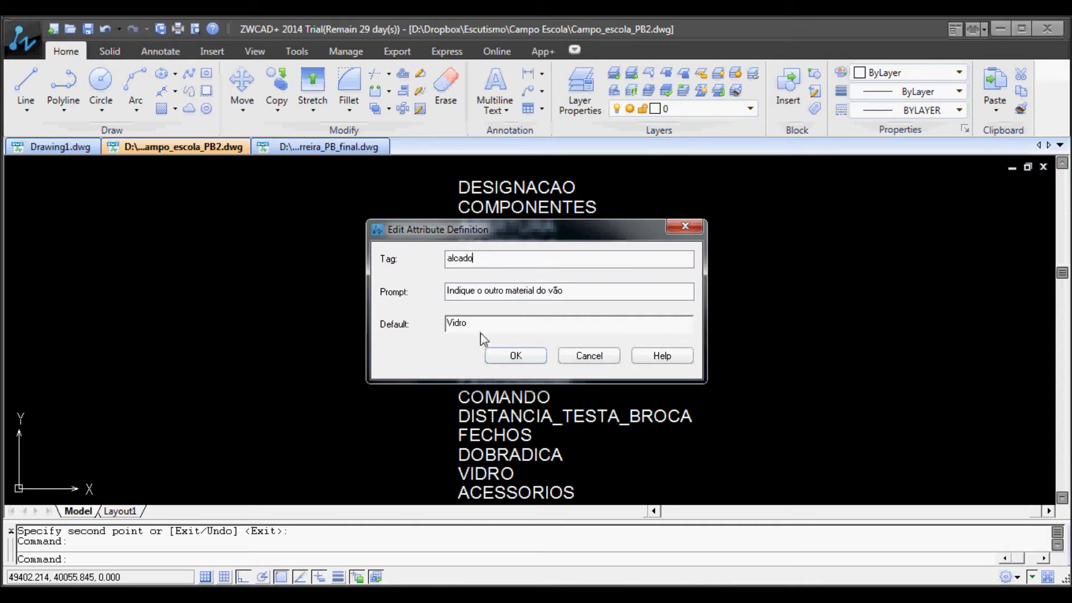
drag(468, 330, 347, 320)
key(BackSpace)
drag(597, 289, 239, 284)
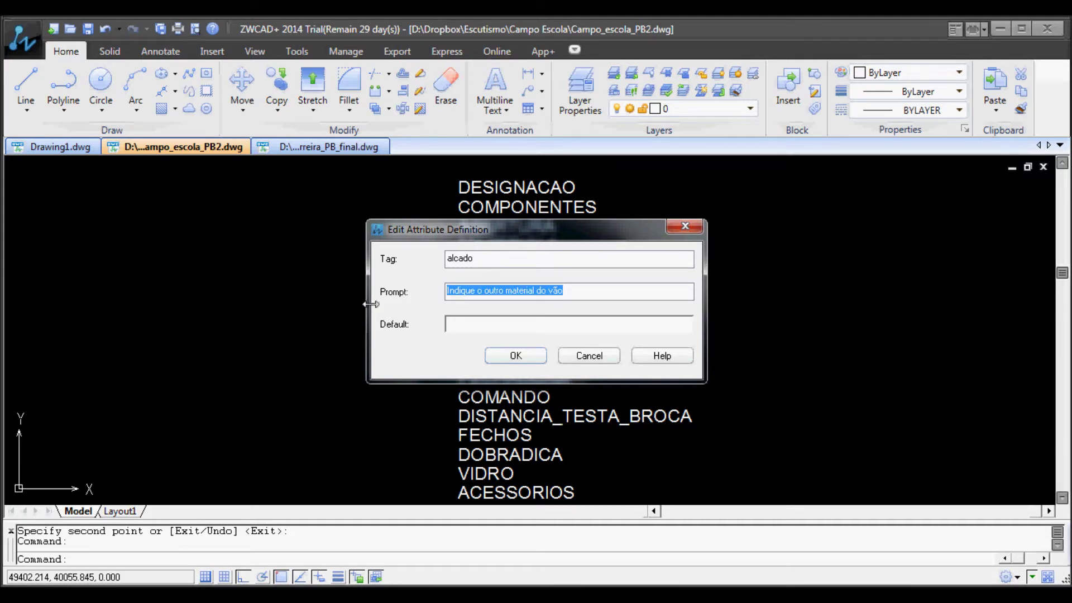
drag(494, 258, 396, 261)
text(ALA)
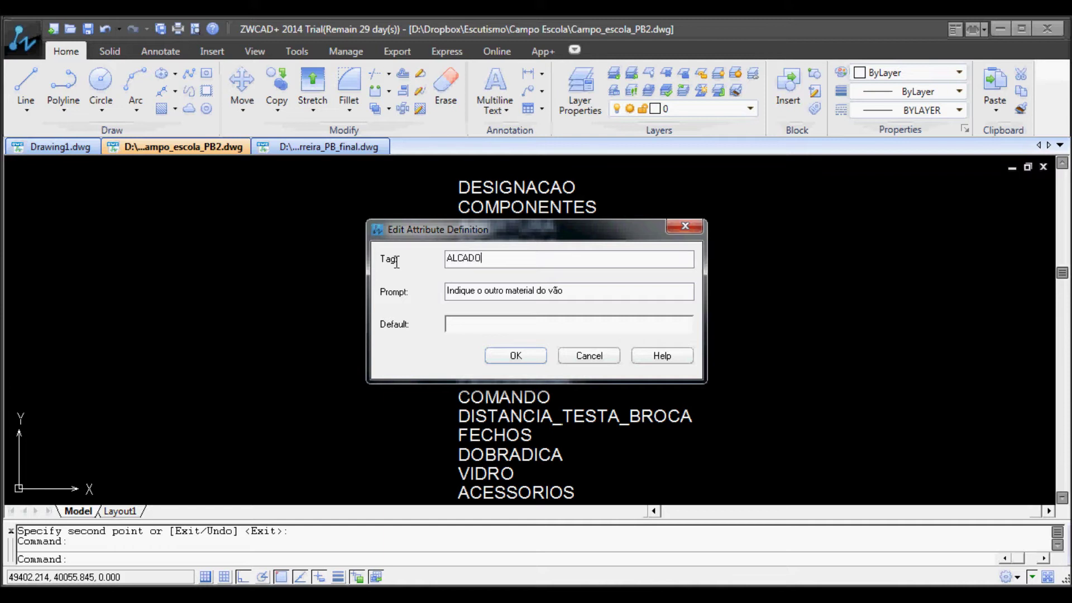
drag(586, 293, 322, 291)
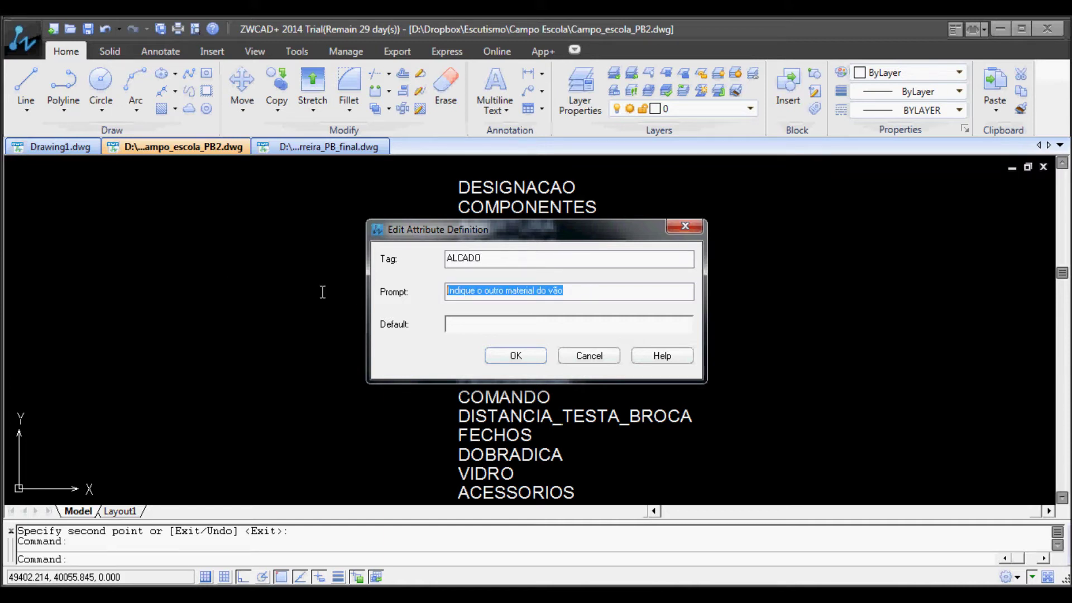
text(Indique o alçado)
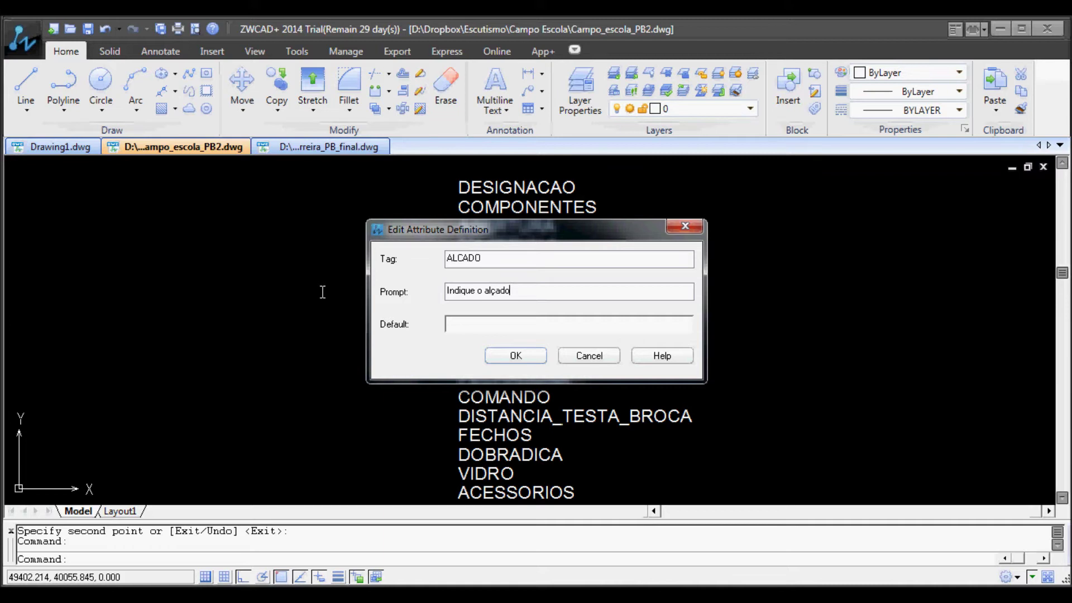
key(BackSpace)
key(BackSpace)
key(BackSpace)
click(516, 357)
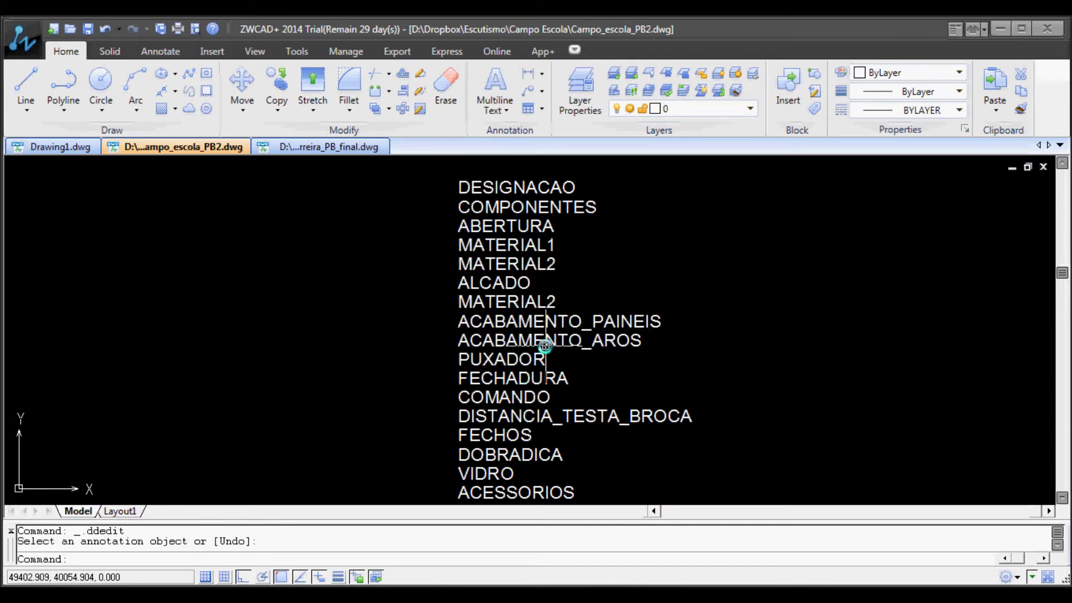
key(Return)
Retag the other copy as PLANTA, prompt 'Espaço livre para a Planta', no default
click(498, 302)
double_click(498, 302)
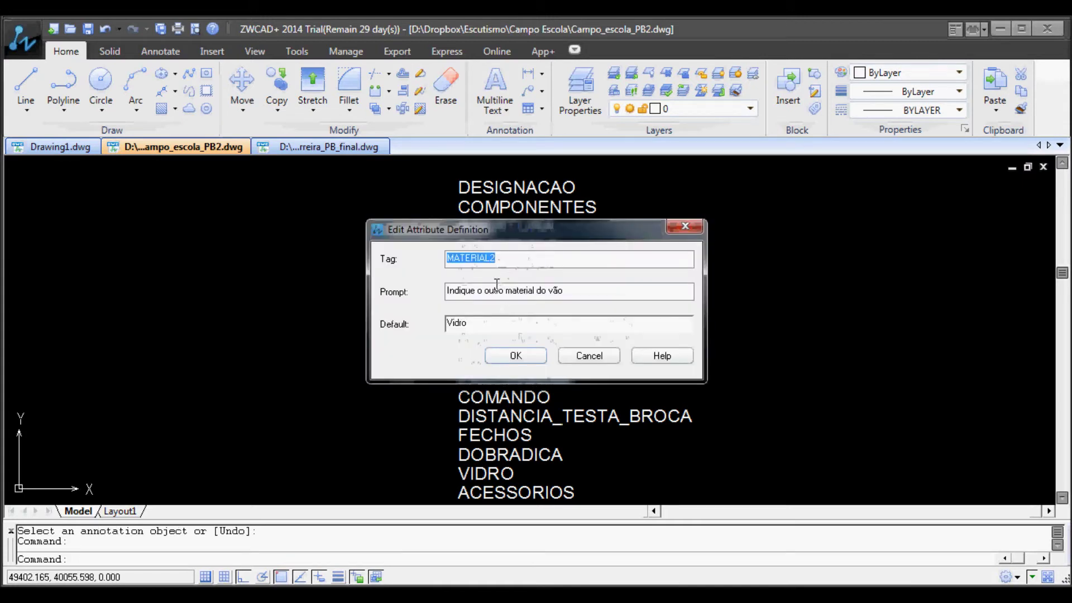
text(pla)
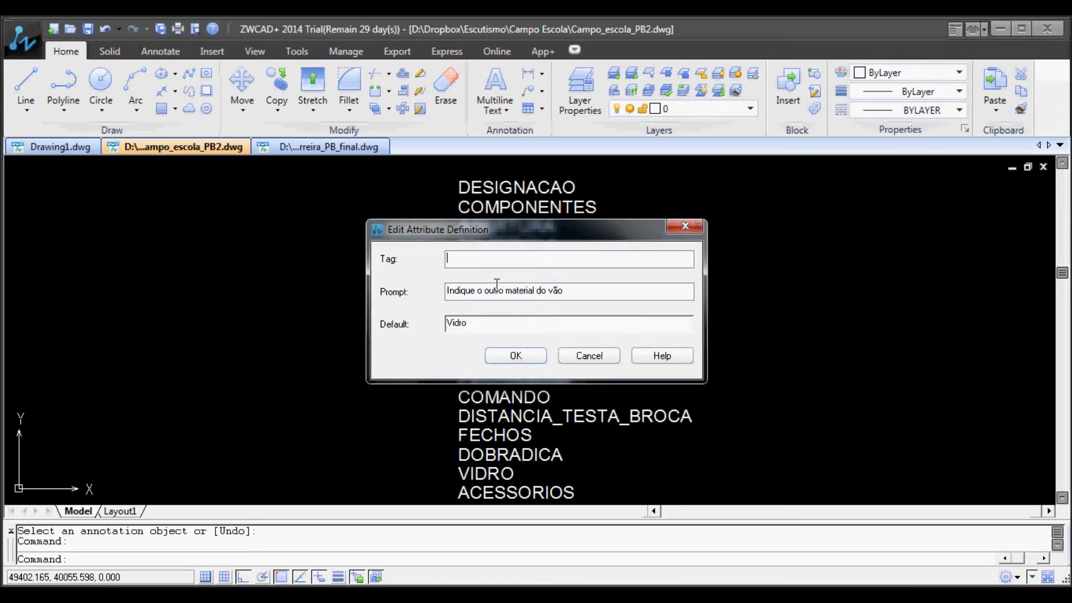
double_click(493, 325)
key(BackSpace)
key(shift+Tab)
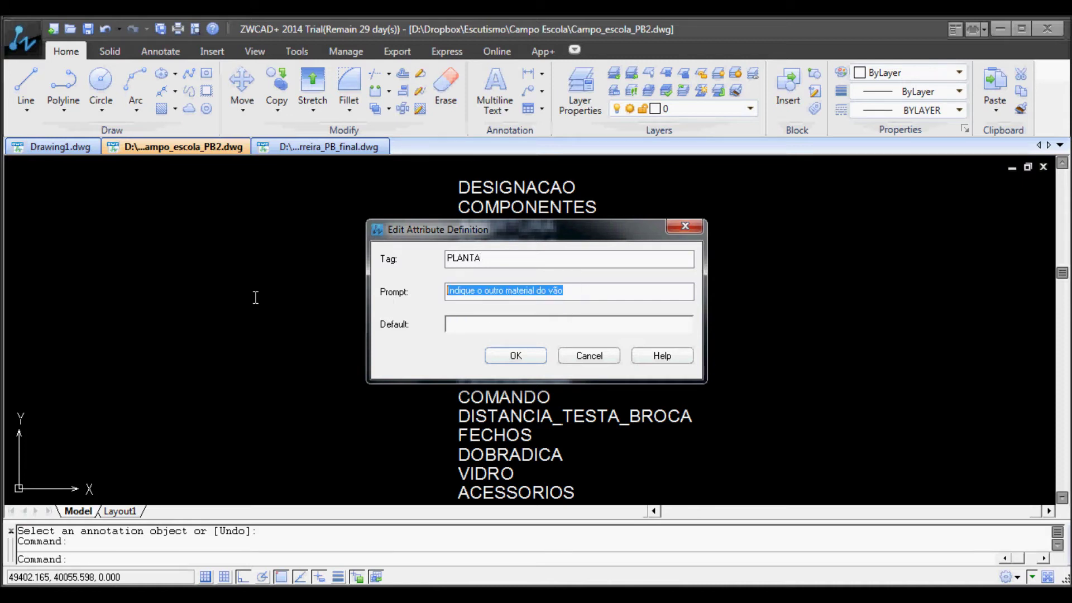
text(Espaço livre para a Planta)
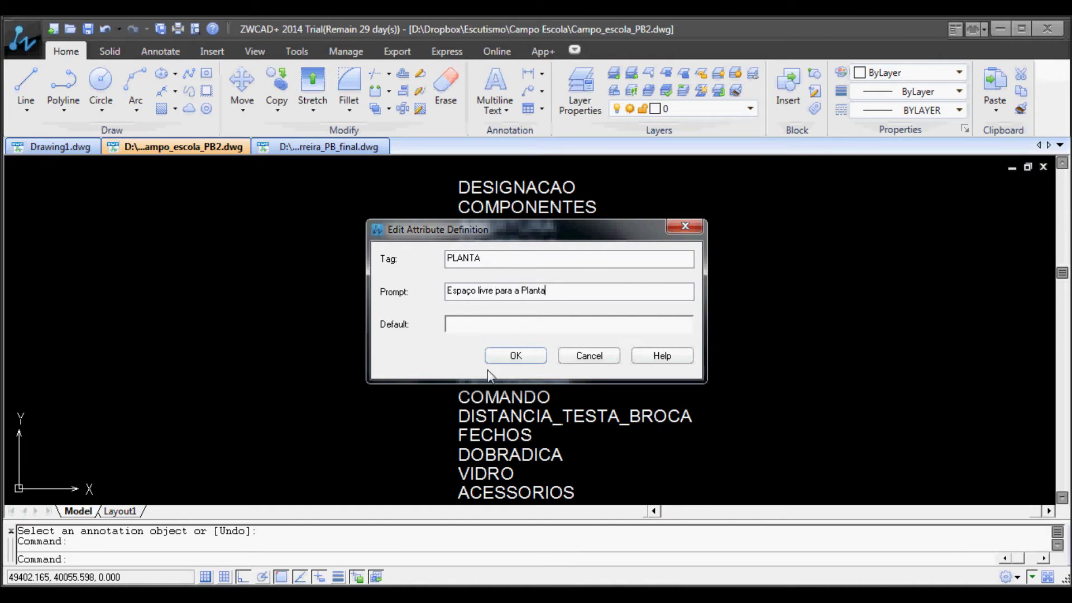
click(527, 356)
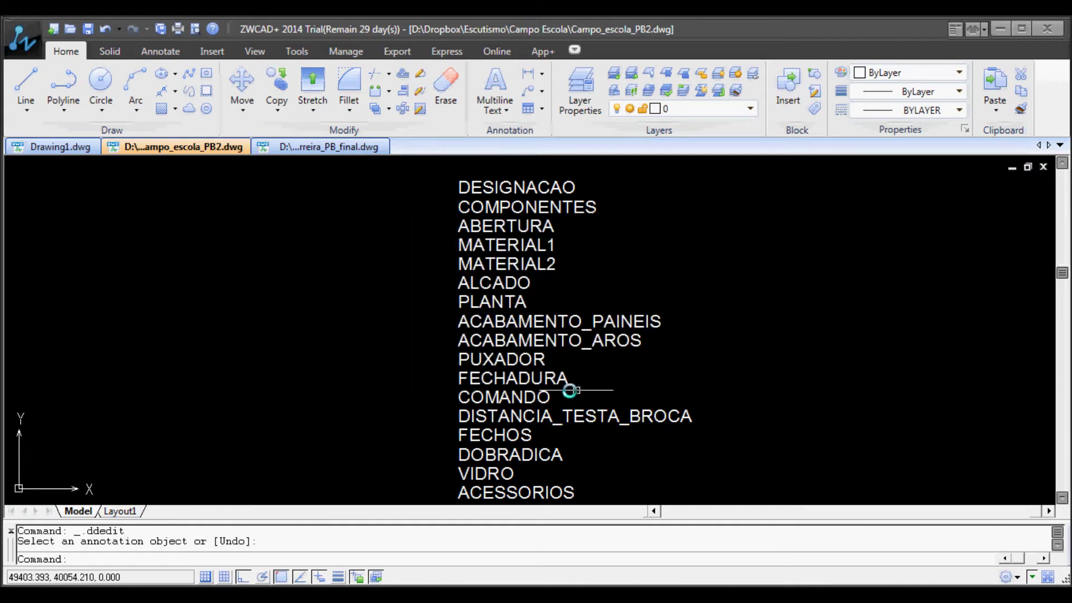
scroll(600, 390, down, 4)
scroll(576, 350, up, 2)
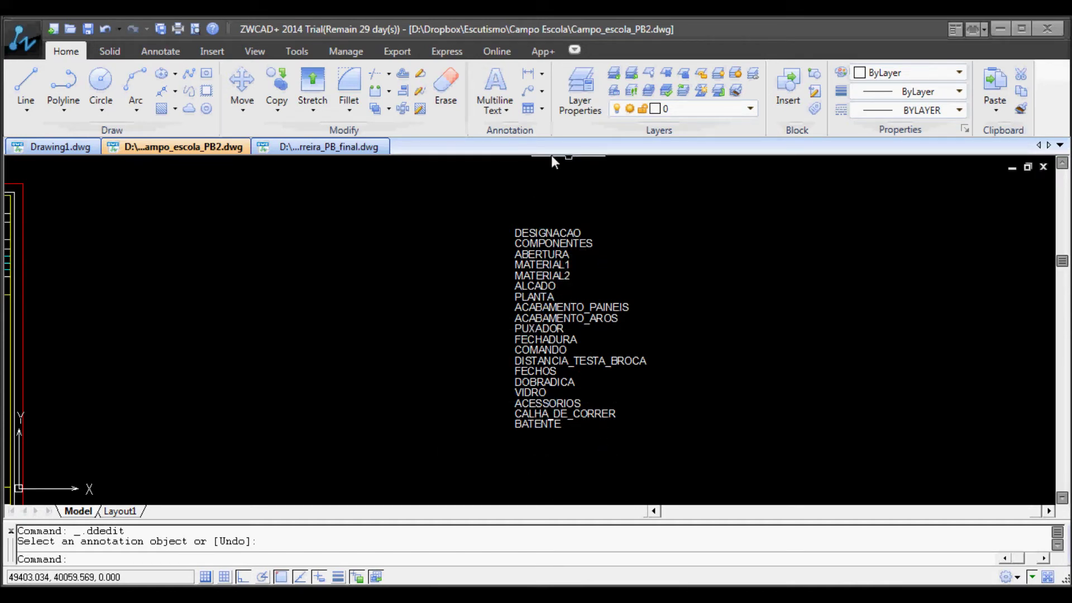
text(B)
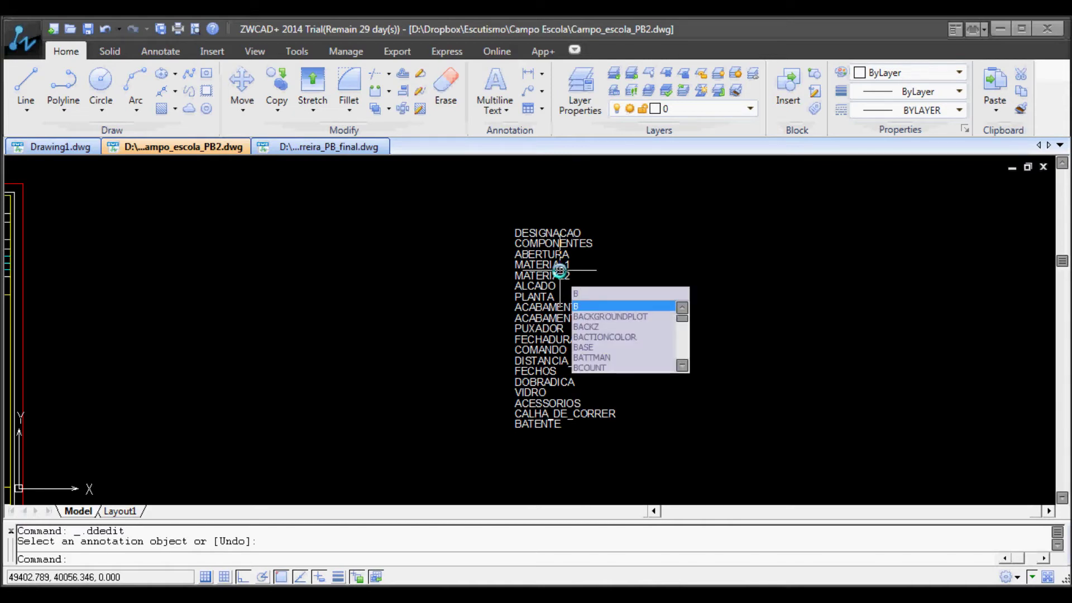
key(BackSpace)
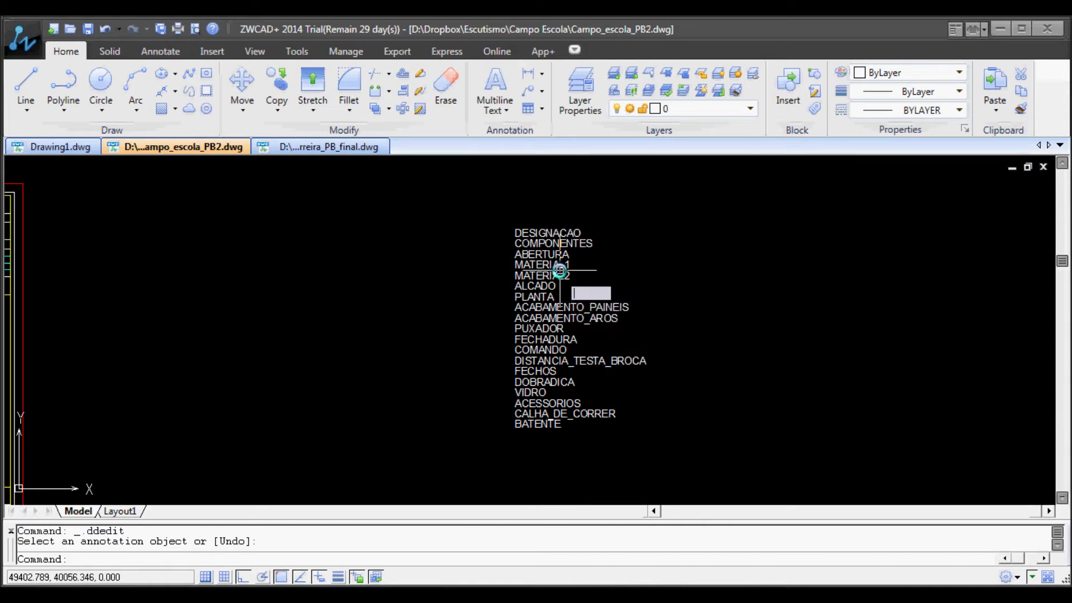
text(WBLOCK)
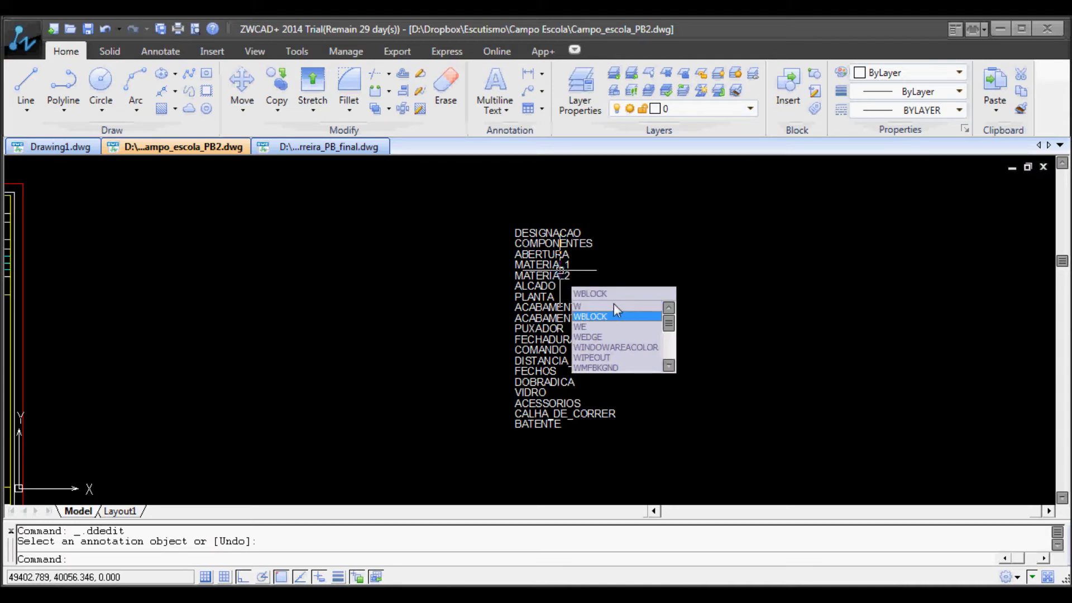
key(Escape)
text(B)
key(Return)
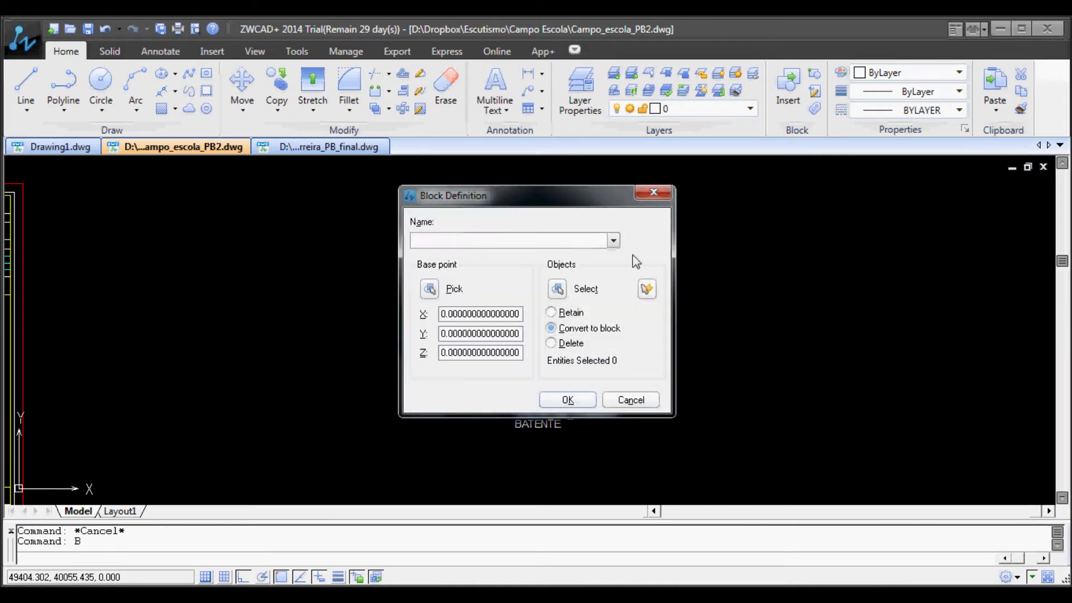
Name the block Mvaos and set its base point beside DESIGNACAO
drag(559, 195, 274, 170)
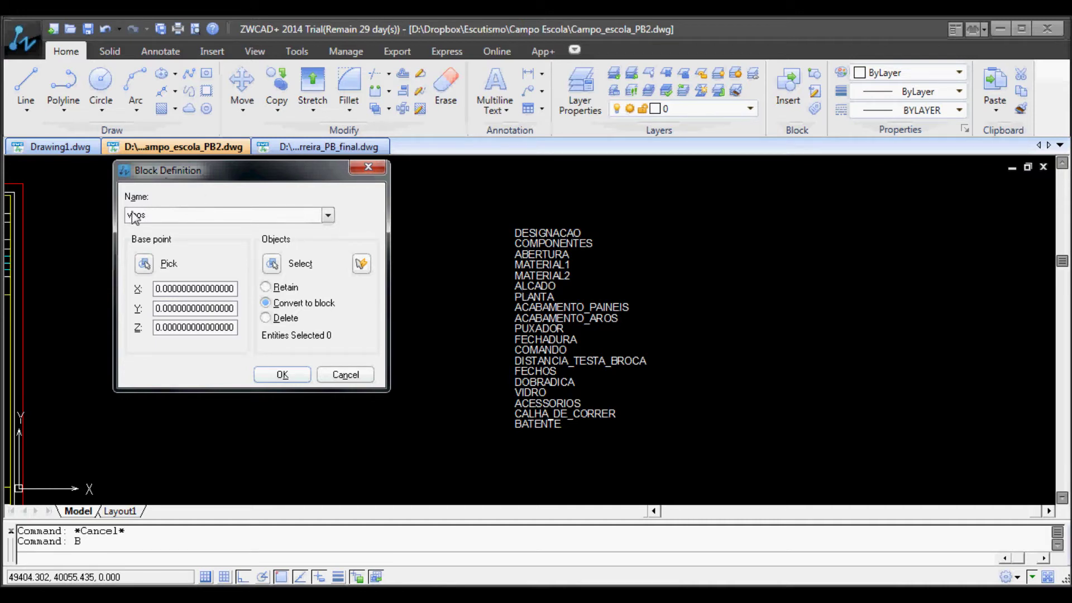
key(BackSpace)
text(vaos)
click(151, 264)
scroll(536, 229, up, 3)
scroll(502, 223, up, 7)
click(302, 311)
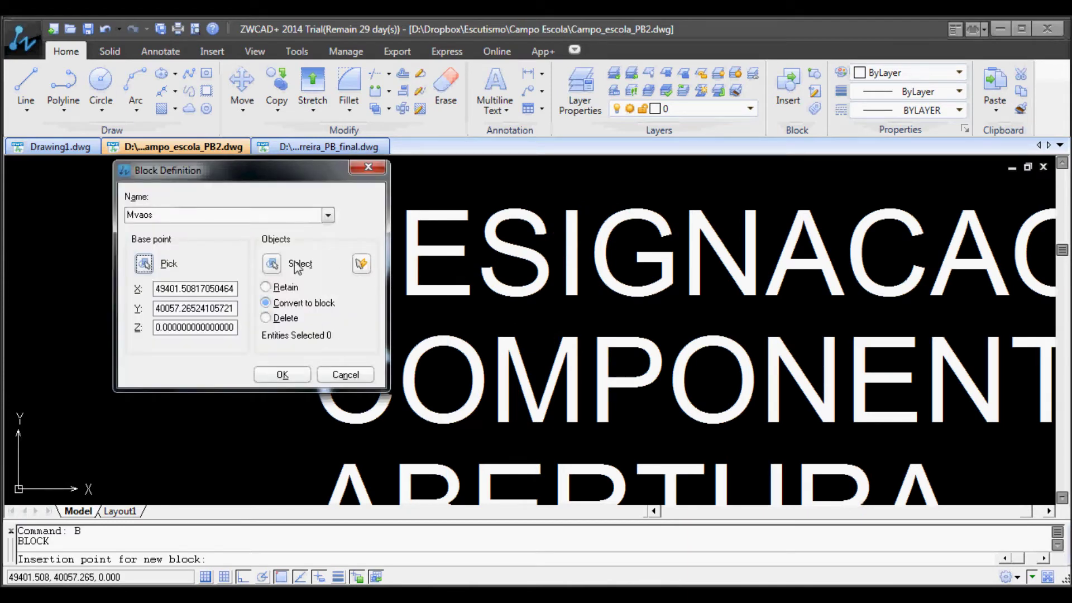
Try a window selection around the attribute list, then discard it
click(272, 264)
scroll(412, 263, down, 3)
scroll(436, 251, down, 5)
click(459, 227)
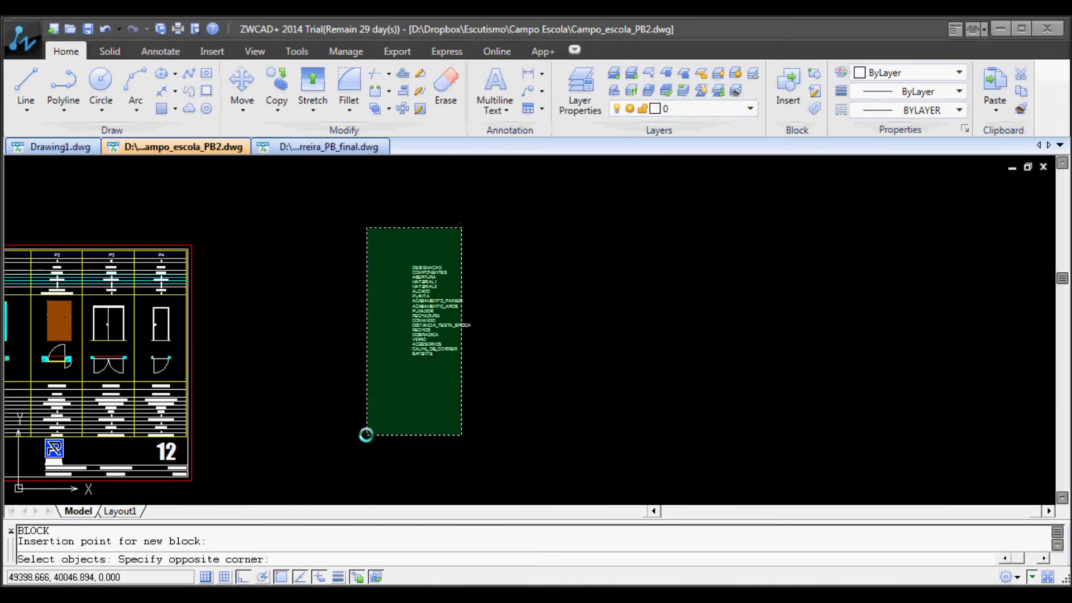
click(363, 438)
scroll(434, 266, up, 2)
key(Escape)
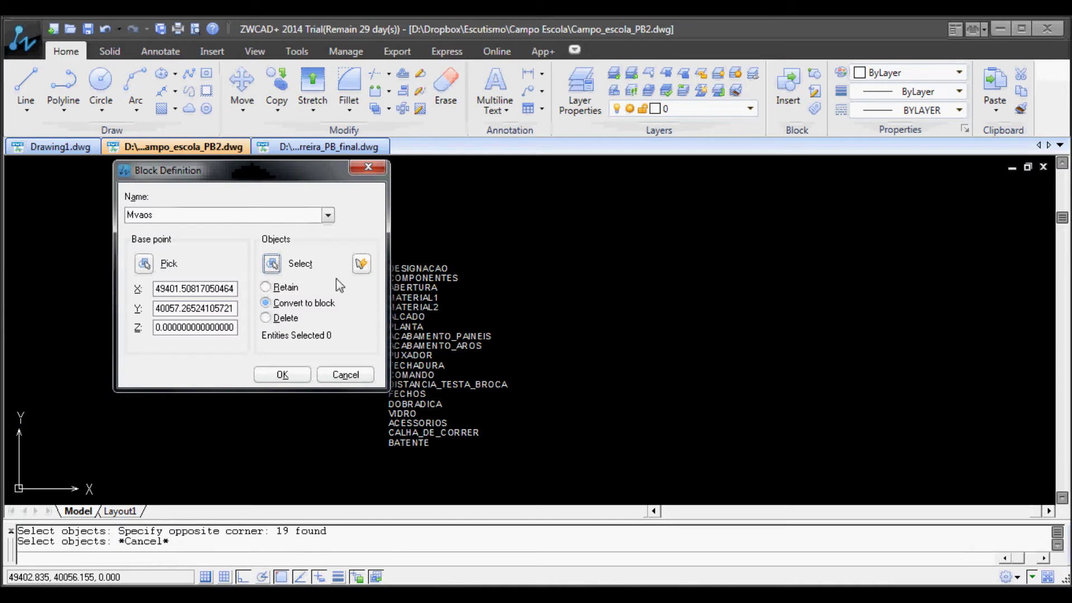
key(Escape)
scroll(402, 267, up, 2)
Select DESIGNACAO, COMPONENTES, ABERTURA, MATERIAL1, MATERIAL2, ALCADO and PLANTA for the block
click(405, 277)
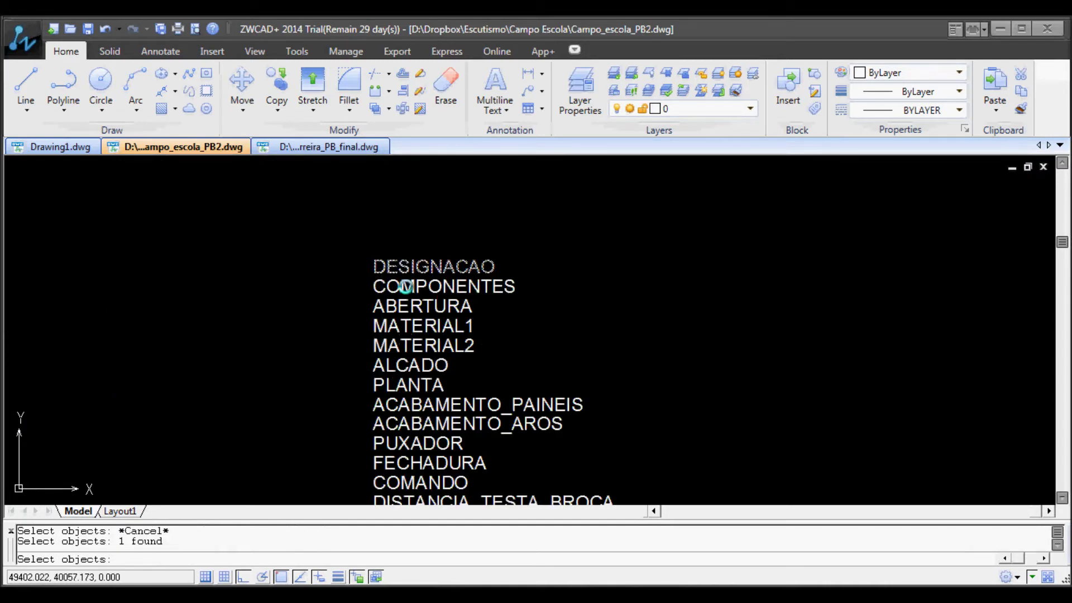
click(407, 296)
click(402, 315)
click(400, 335)
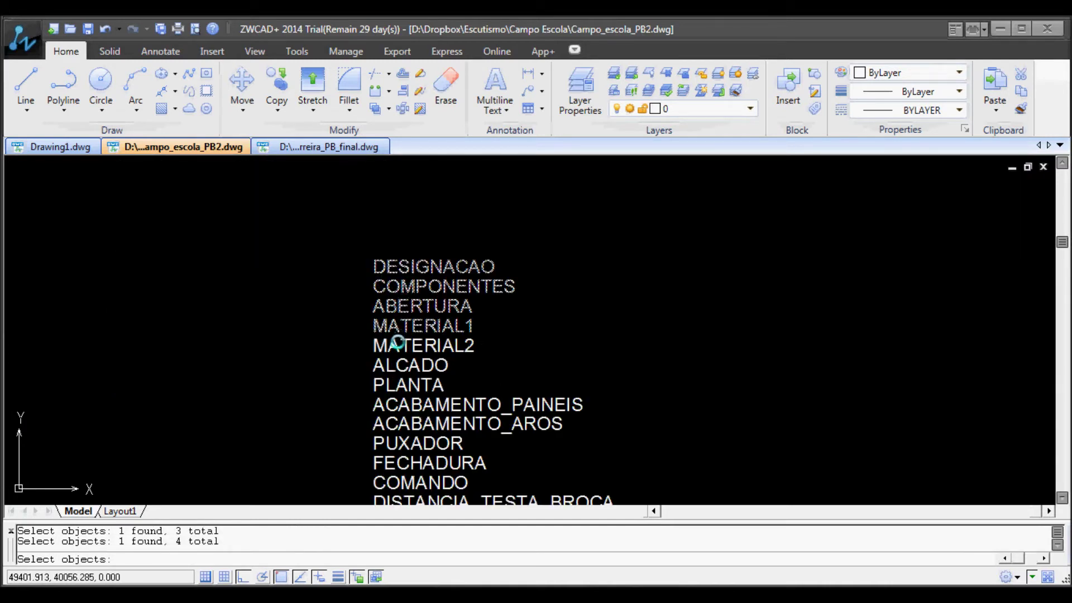
click(398, 345)
click(400, 363)
click(398, 386)
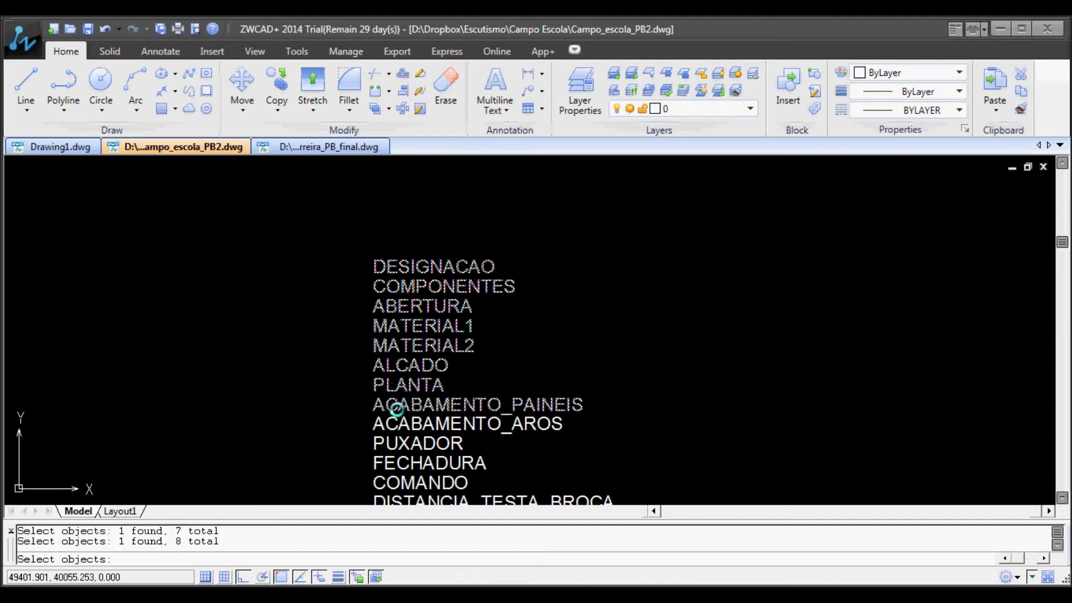
scroll(397, 404, down, 1)
scroll(397, 413, up, 1)
scroll(398, 418, up, 2)
Add the ACABAMENTO and PUXADOR attributes to the block selection
click(399, 417)
click(393, 450)
scroll(394, 450, down, 3)
scroll(477, 295, up, 2)
Add FECHADURA through BATENTE, completing 19 objects, and retain the originals
click(477, 287)
click(472, 308)
click(466, 330)
click(466, 350)
click(462, 372)
click(461, 391)
click(459, 410)
click(457, 428)
key(Return)
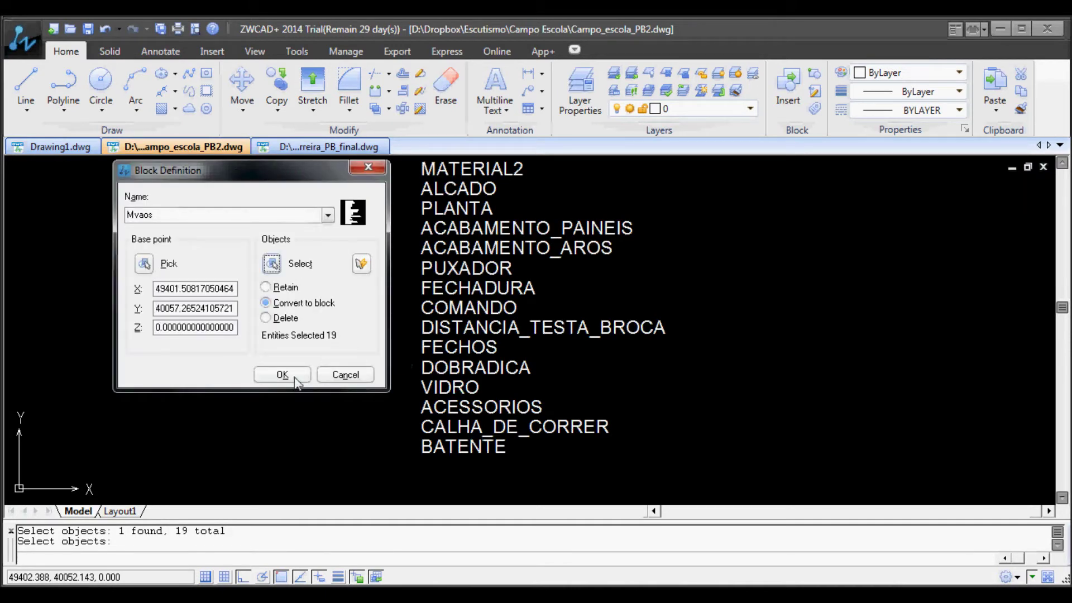
click(280, 288)
Confirm the Mvaos block and pan to the floor plan
click(293, 374)
scroll(294, 371, down, 3)
scroll(282, 347, down, 2)
middle_drag(282, 347, 893, 330)
middle_drag(391, 312, 725, 313)
scroll(404, 296, up, 3)
scroll(404, 296, up, 3)
scroll(404, 297, down, 1)
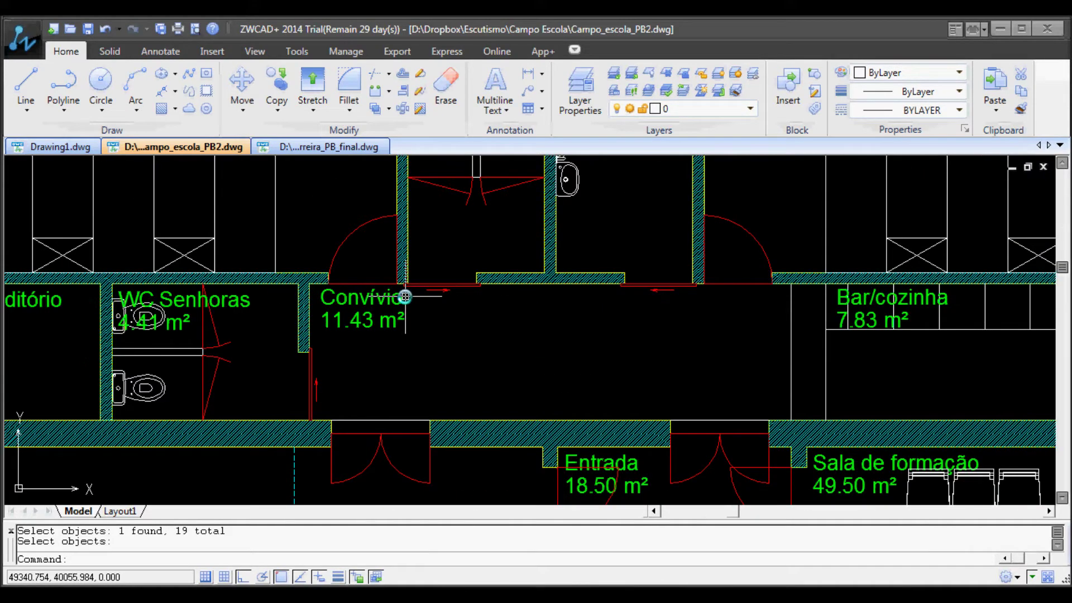
Start inserting Mvaos with fixed scale 1.000 and rotation 0, not set on-screen
text(i)
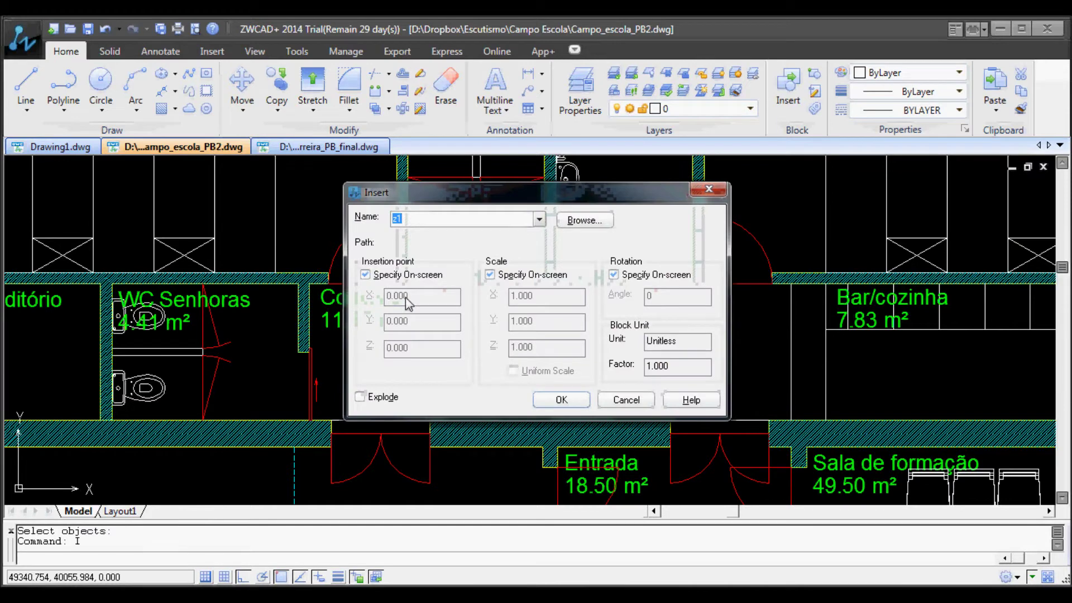
click(538, 219)
scroll(502, 245, up, 2)
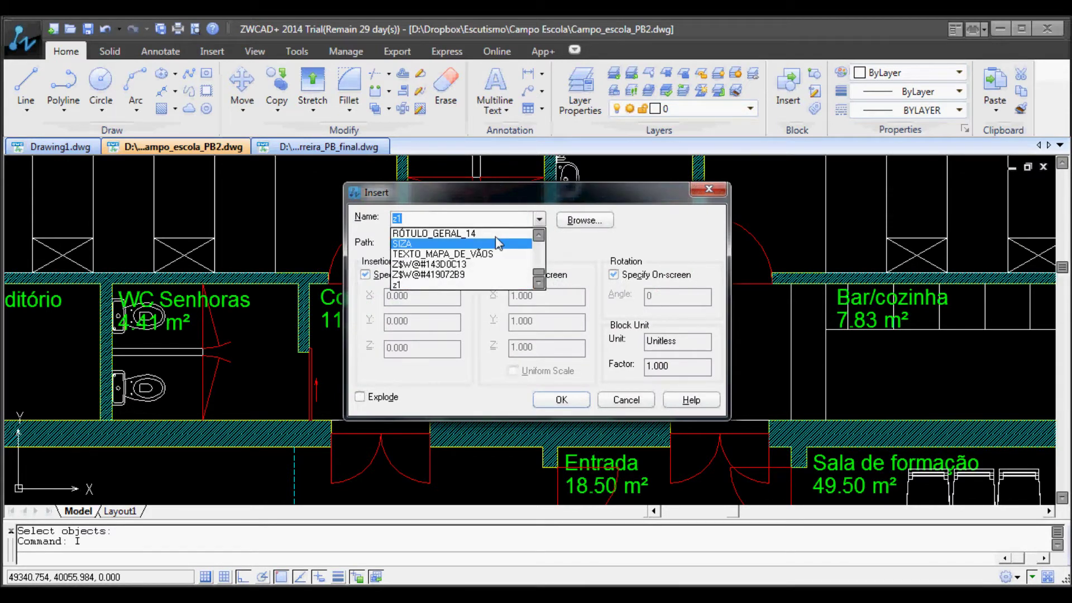
scroll(495, 244, up, 5)
scroll(494, 244, up, 5)
scroll(495, 247, down, 1)
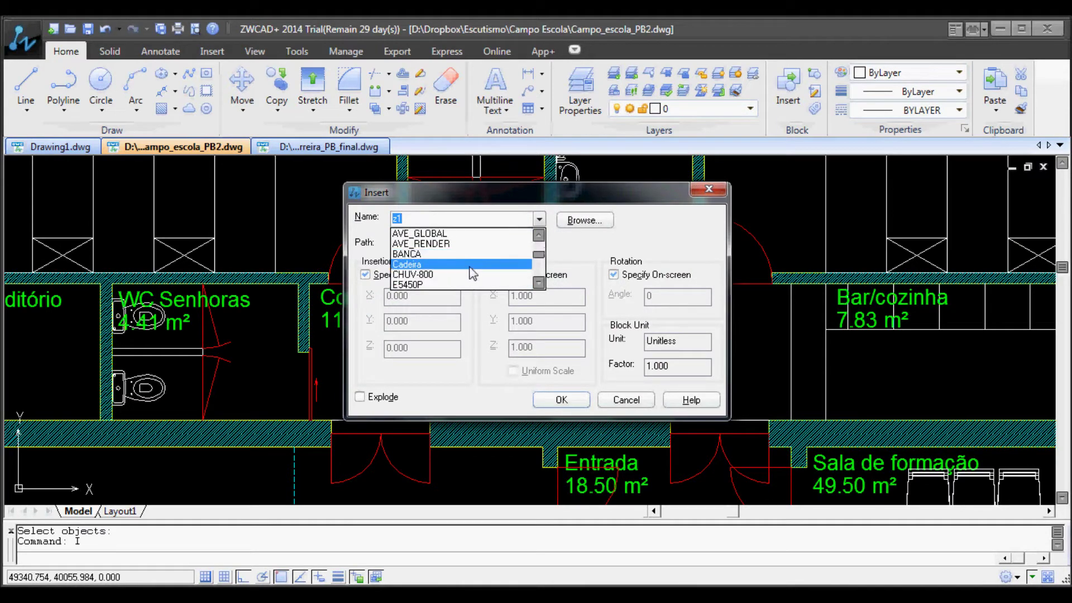
text(m)
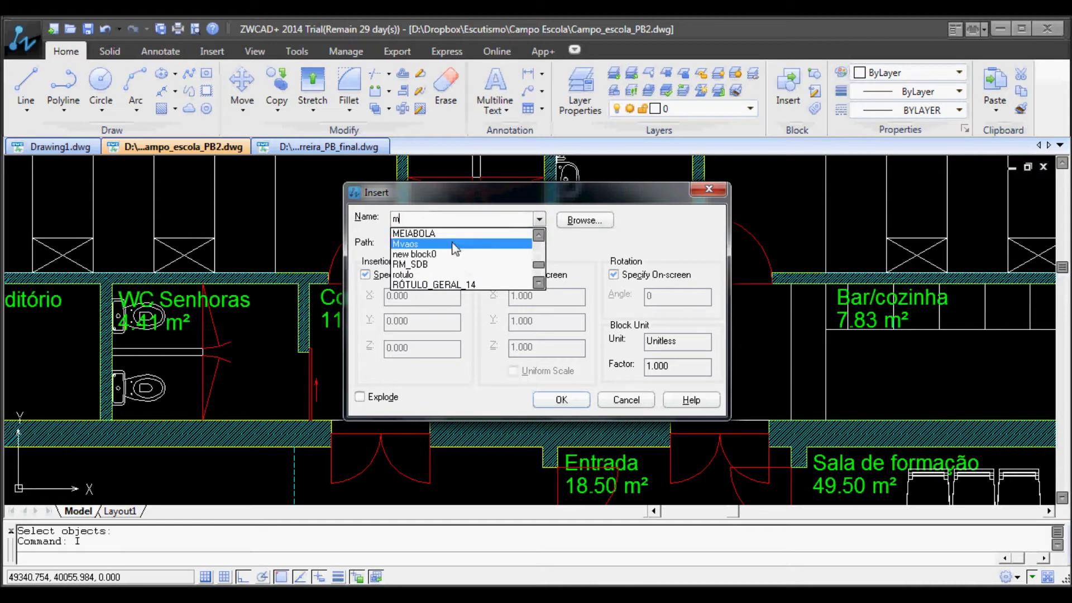
click(454, 244)
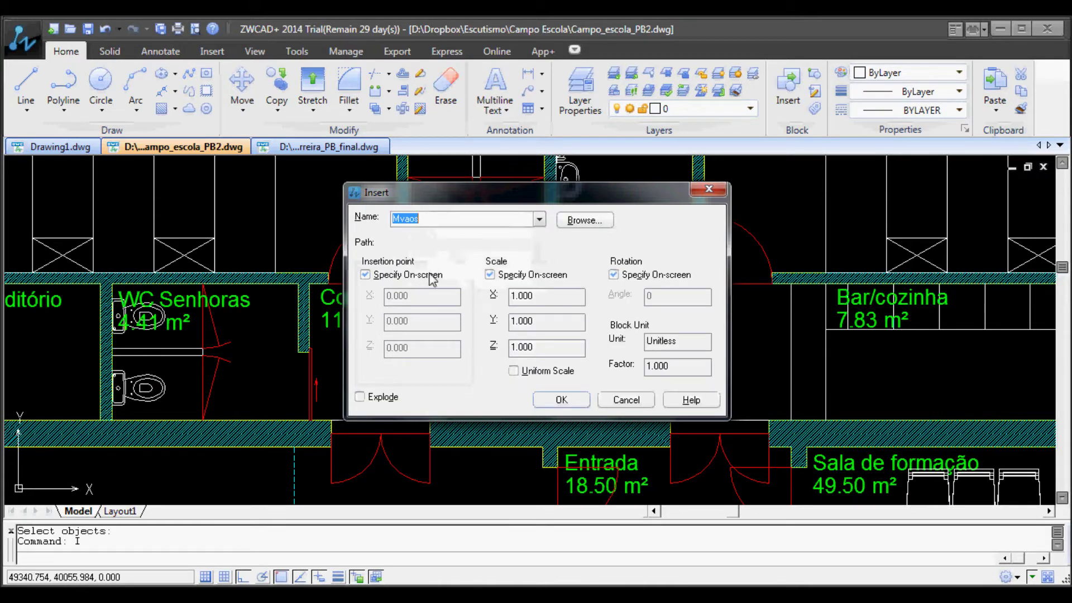
click(507, 276)
click(615, 274)
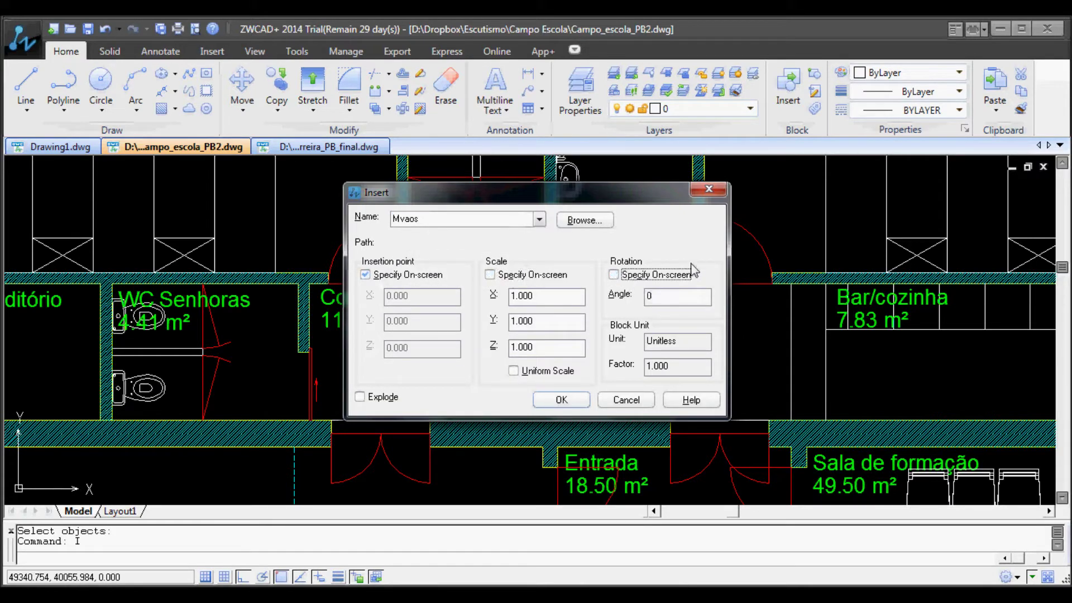
click(561, 400)
scroll(419, 313, up, 4)
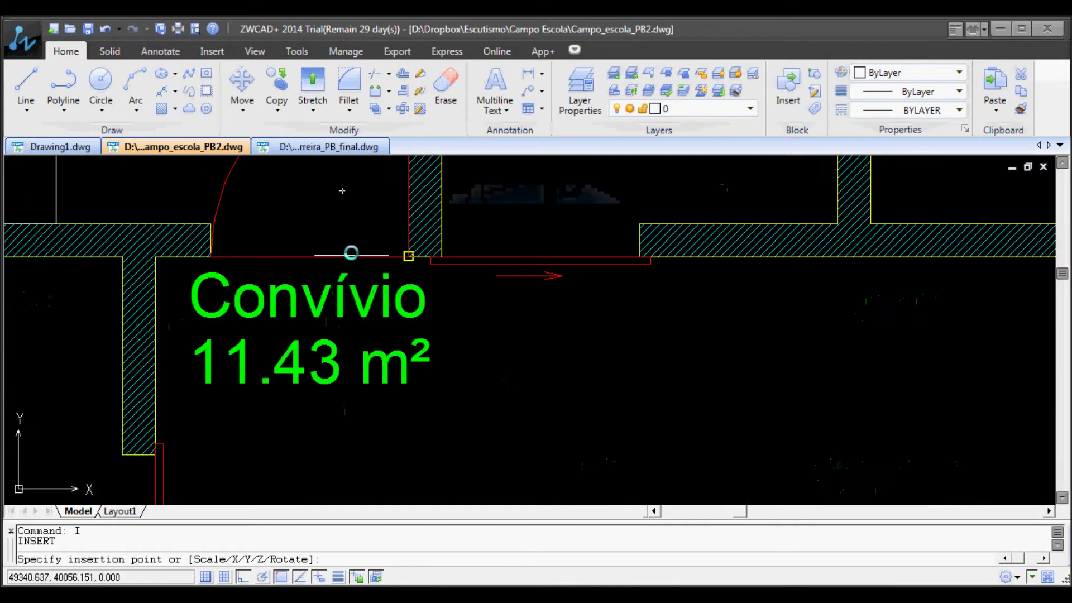
Place Mvaos above Convívio, accepting P1, 1 Folha, Batente, Madeira and '-' defaults
click(320, 240)
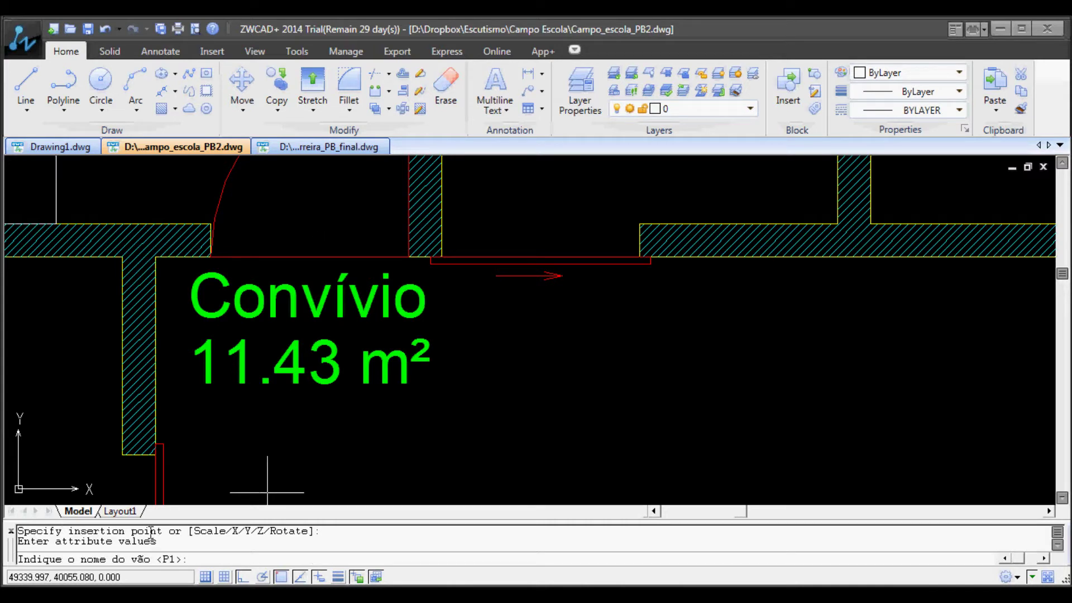
key(Return)
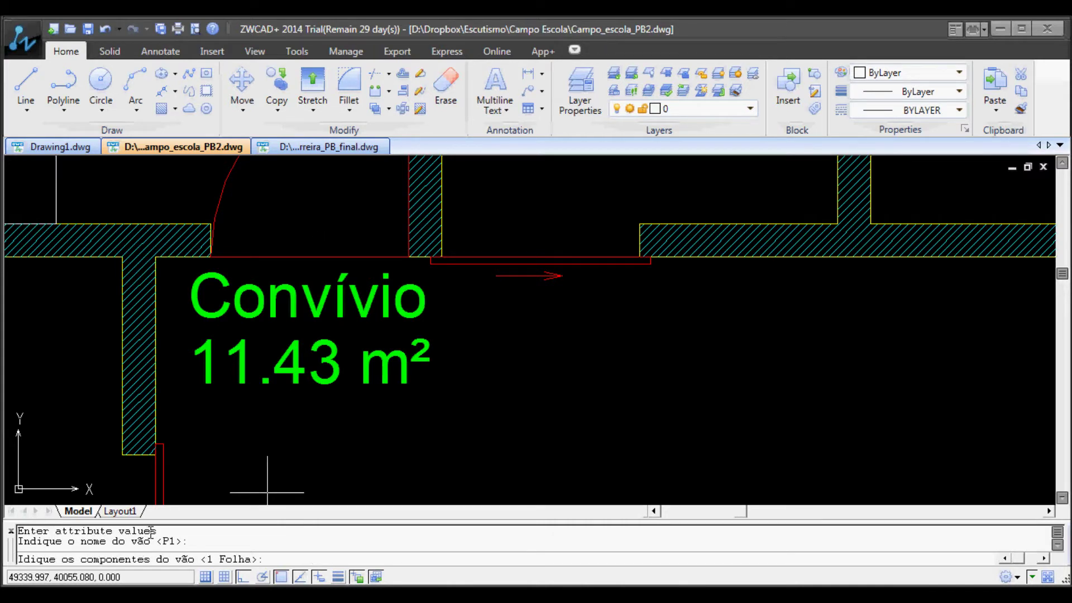
key(Return)
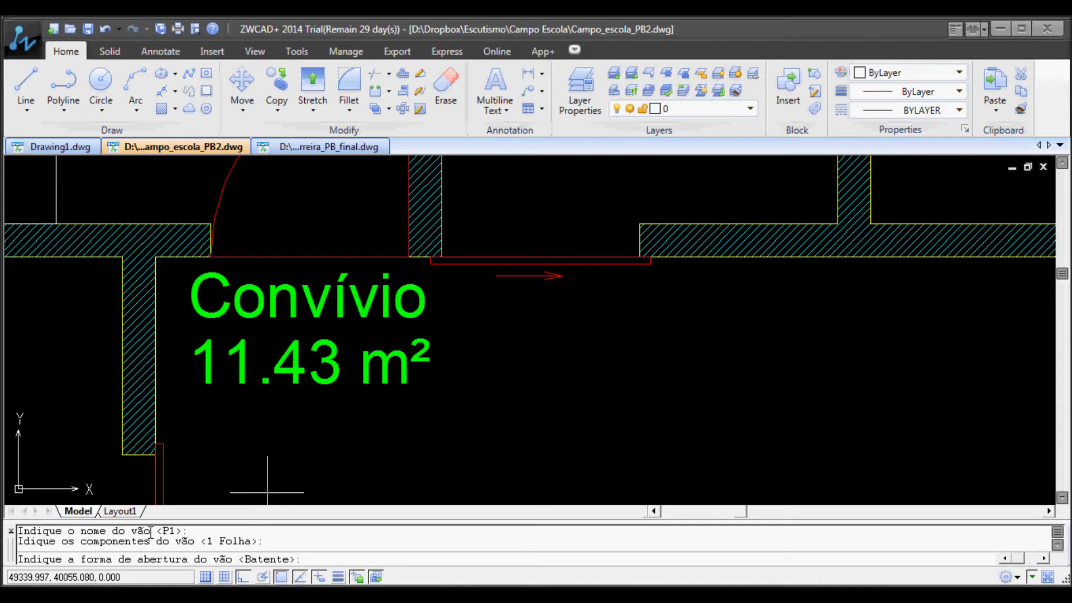
key(Return)
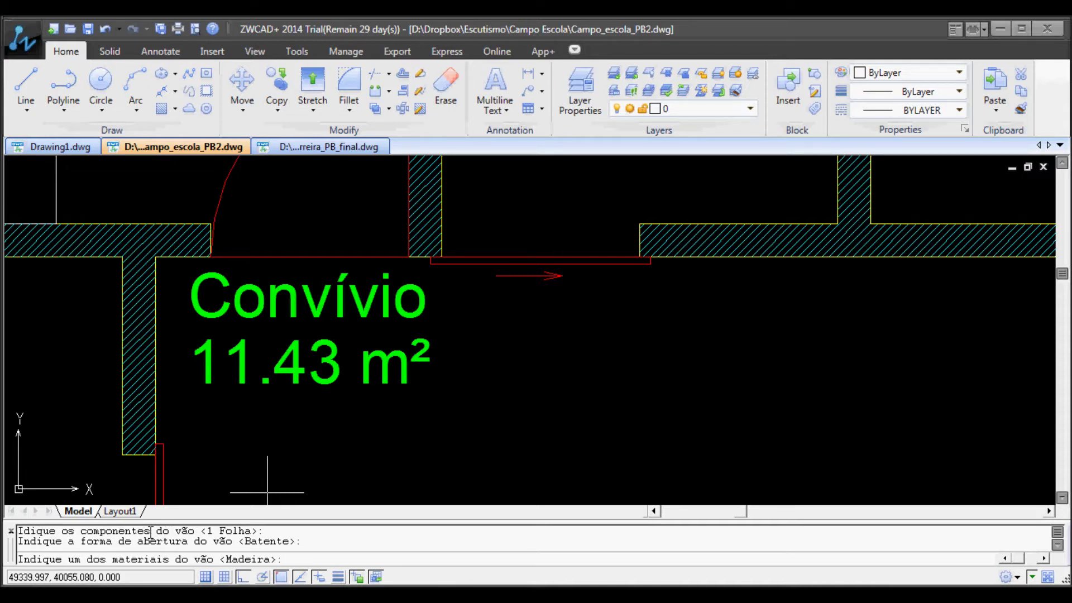
key(Return)
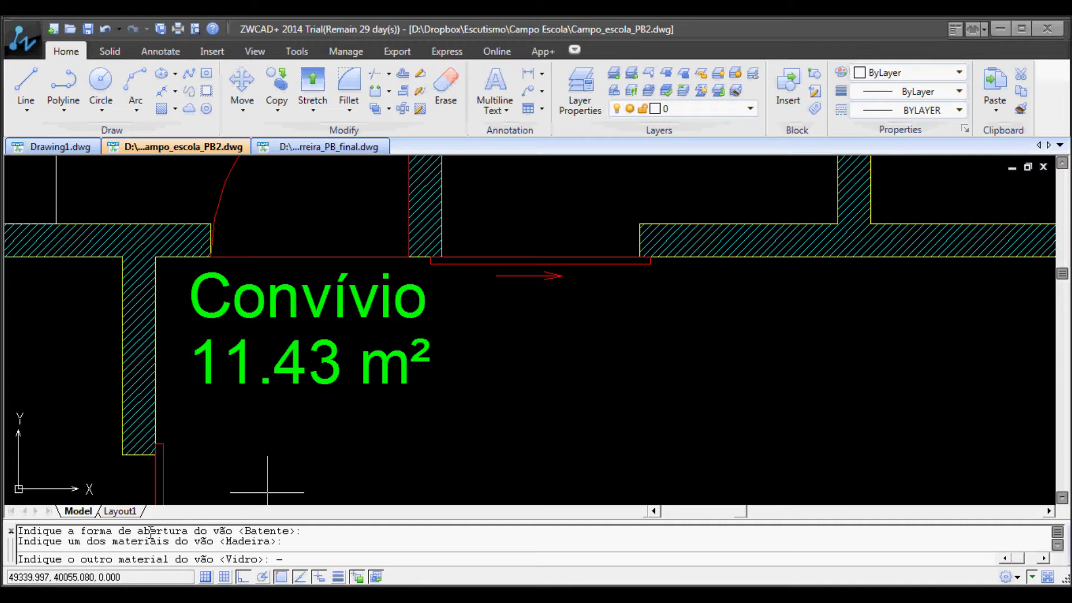
key(Return)
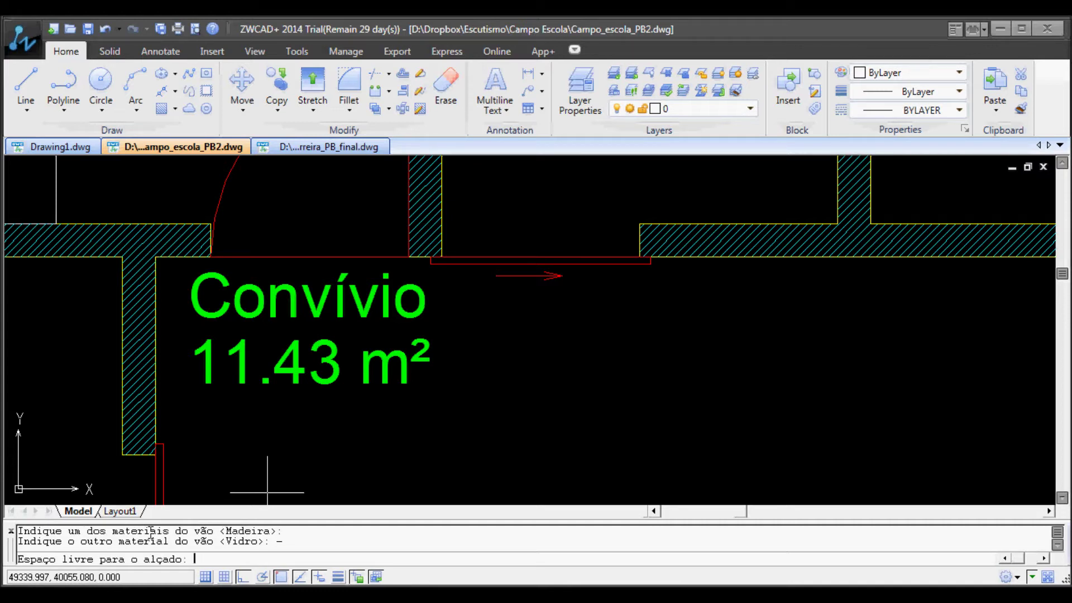
key(Return)
key(Return)
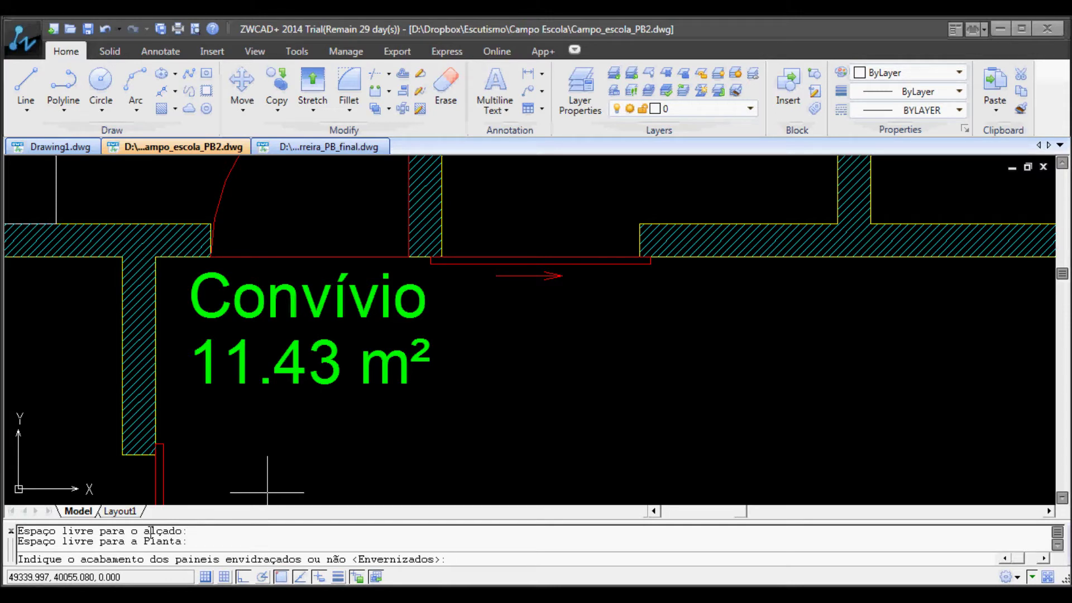
Accept the default finishes, Tipo Siza handle, De unha lock, 5.5 cm and remaining hardware
key(Return)
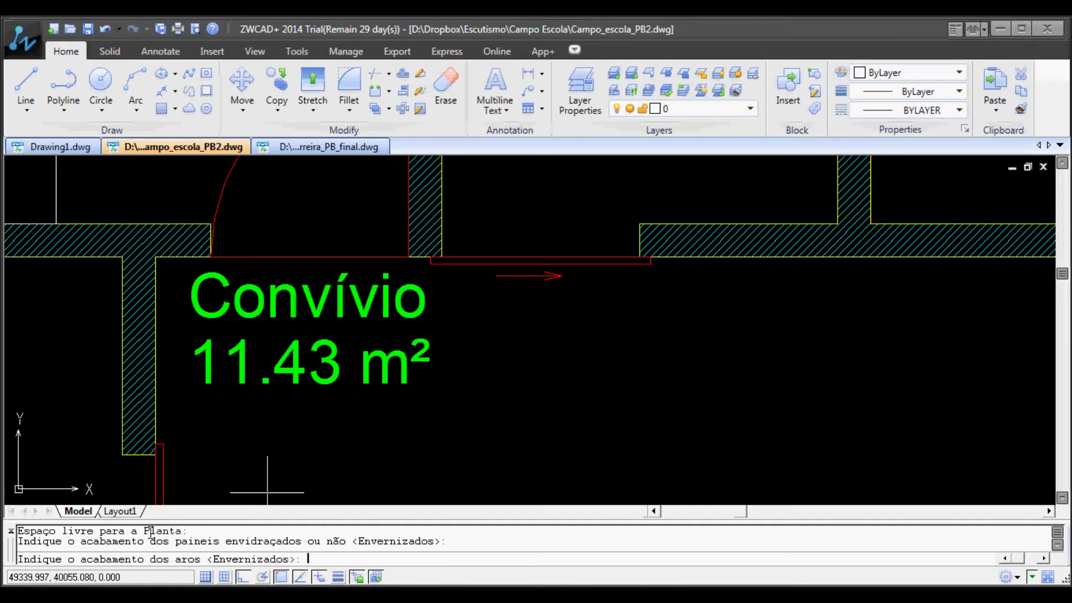
key(Return)
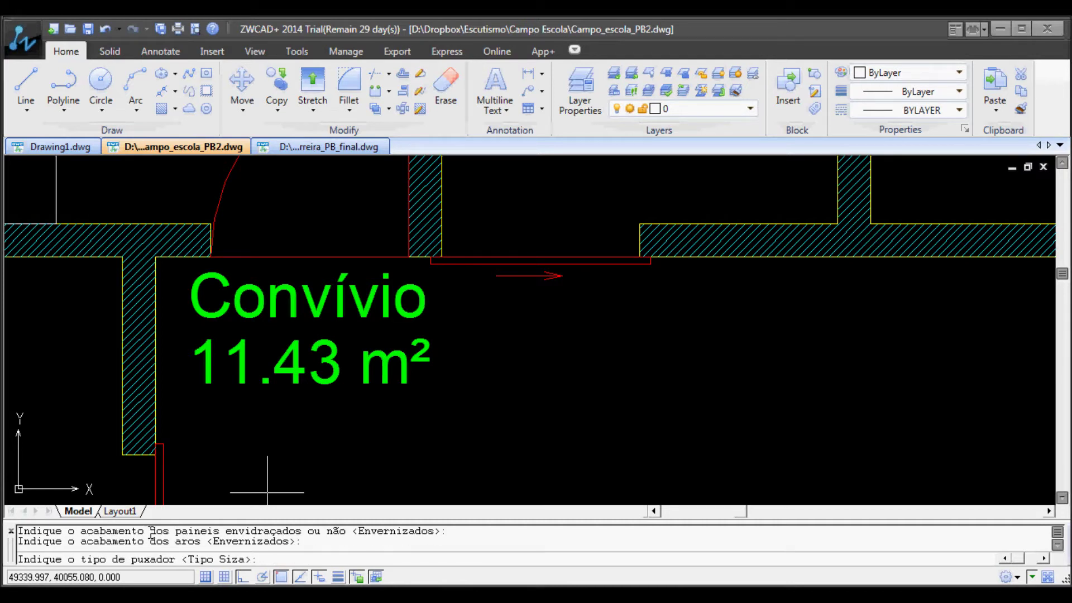
key(Return)
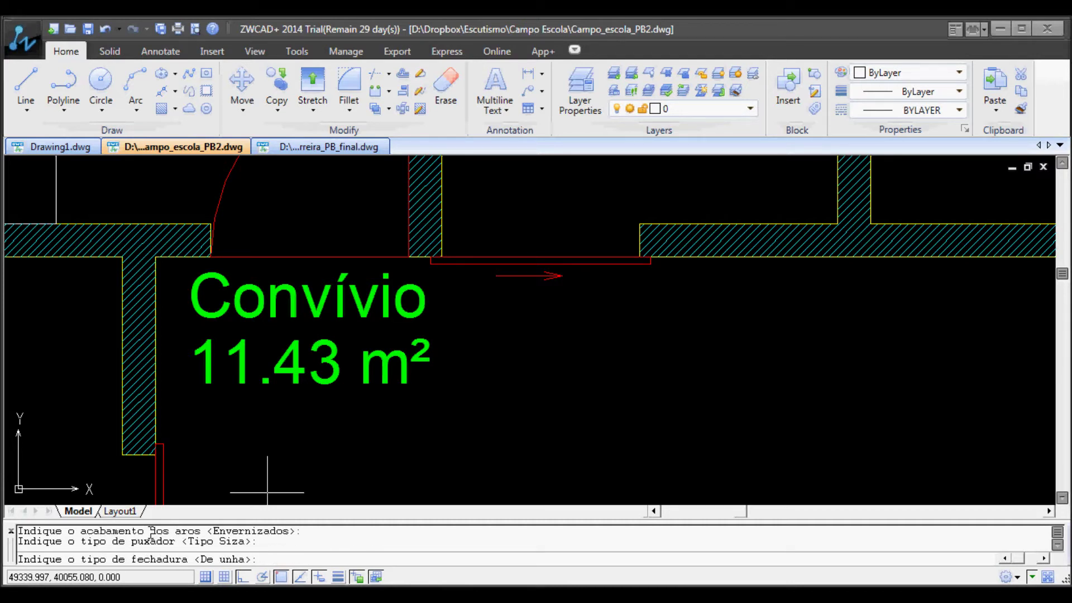
key(Return)
key(Return)
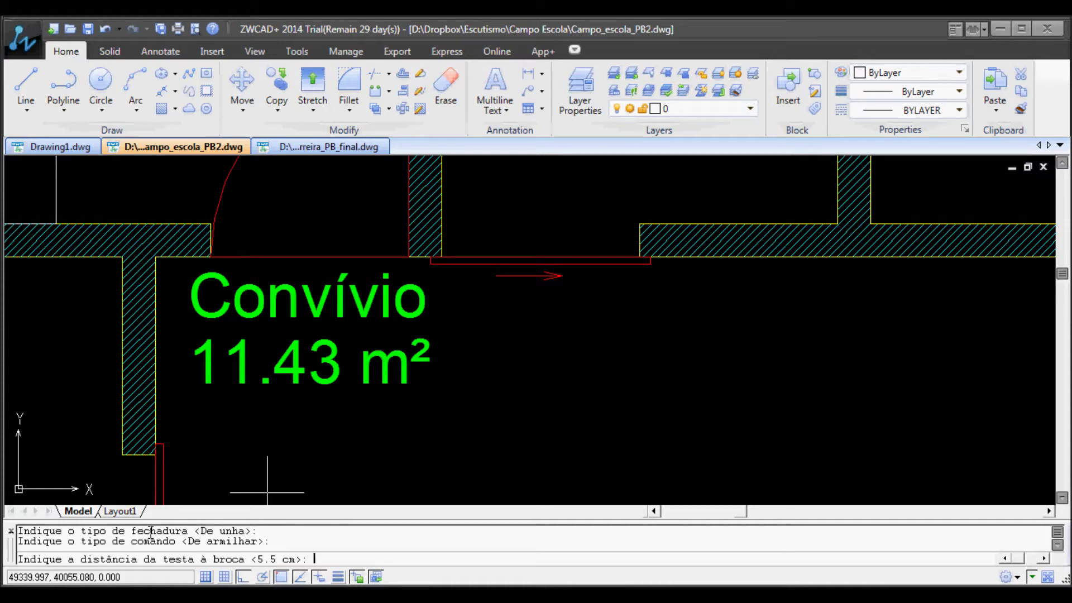
key(Return)
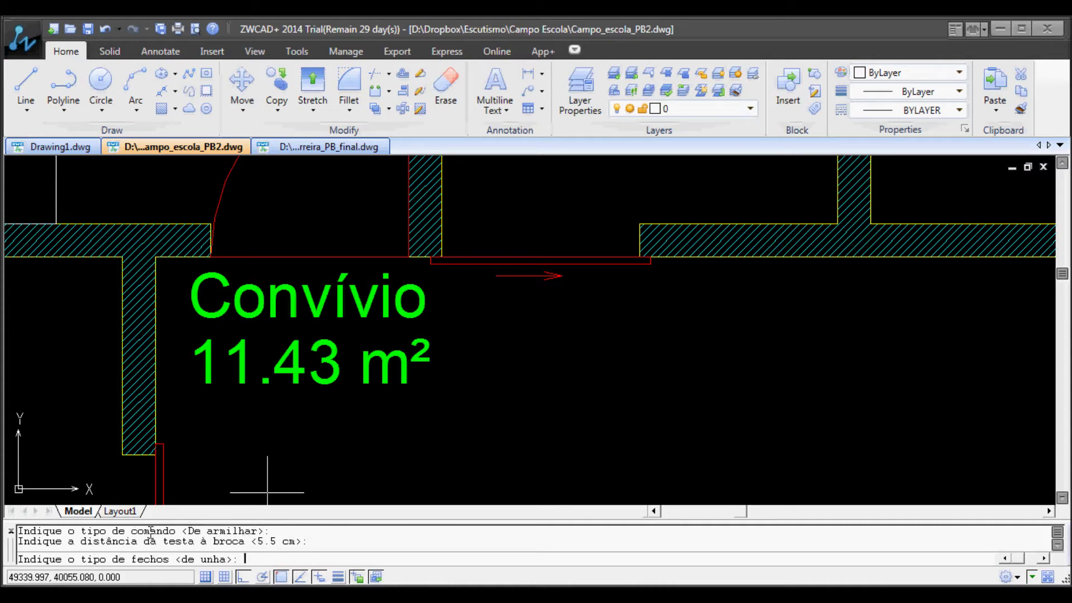
key(Return)
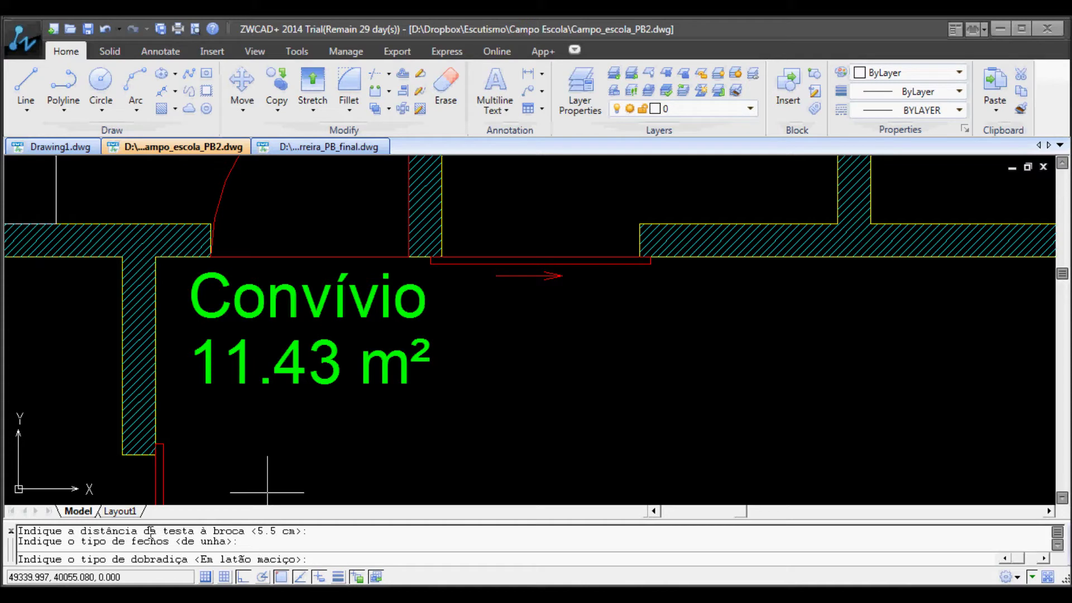
key(Return)
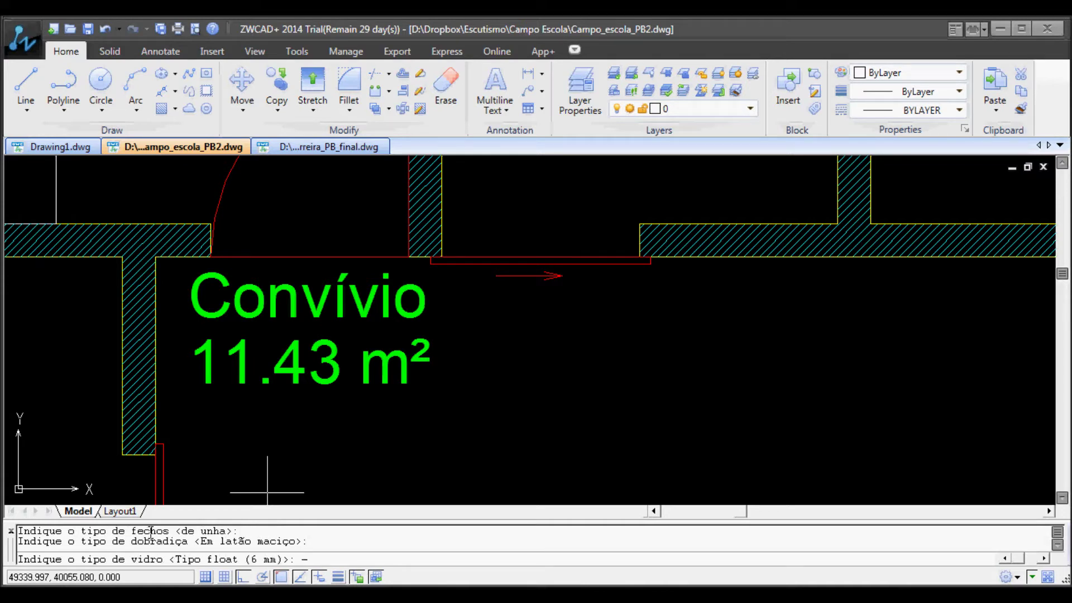
key(Return)
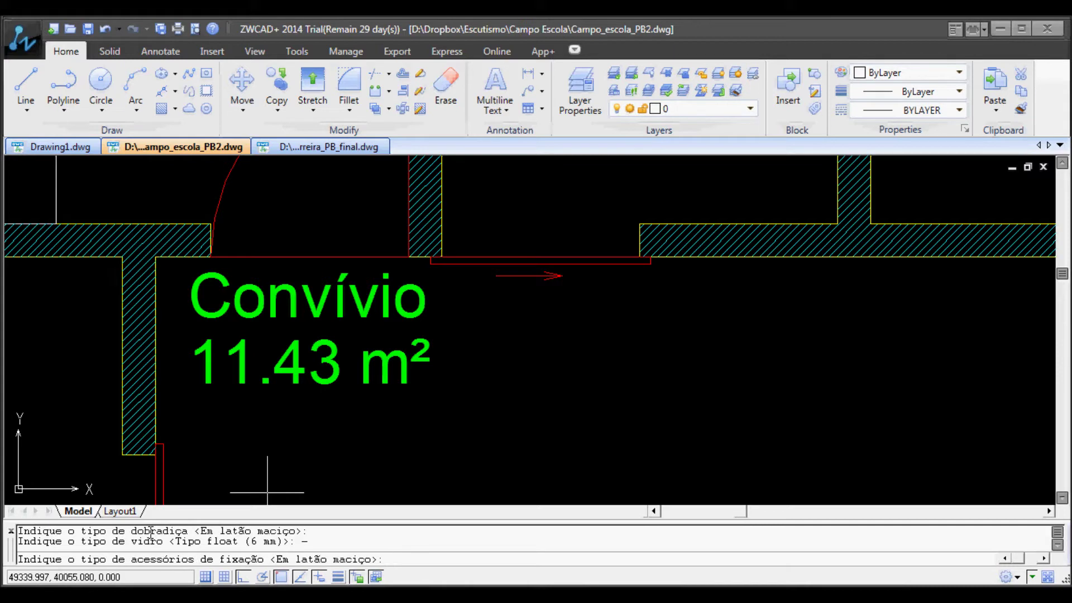
key(Return)
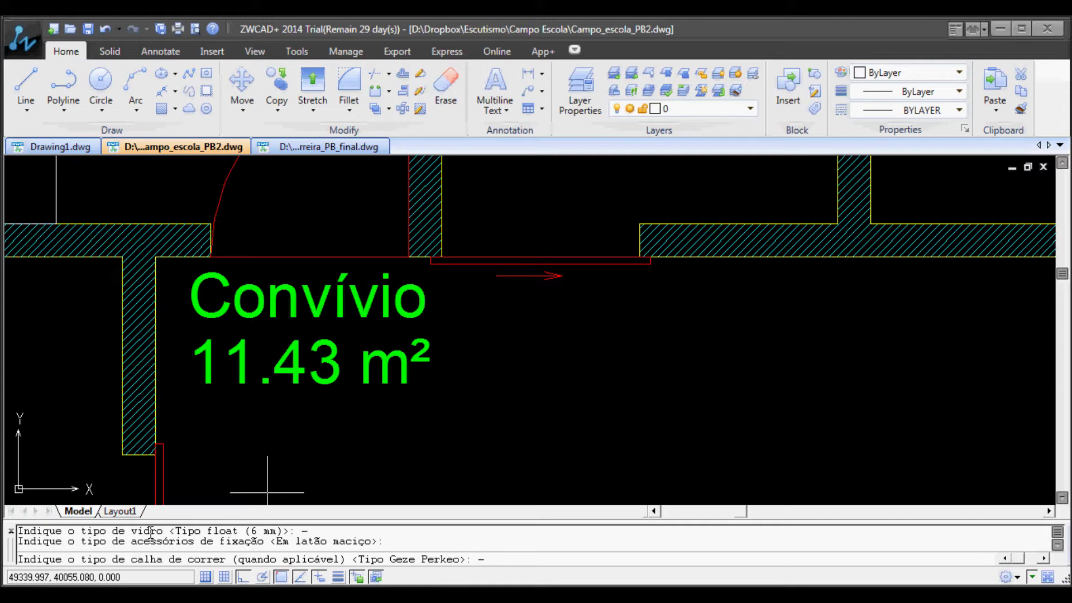
key(Return)
key(Return)
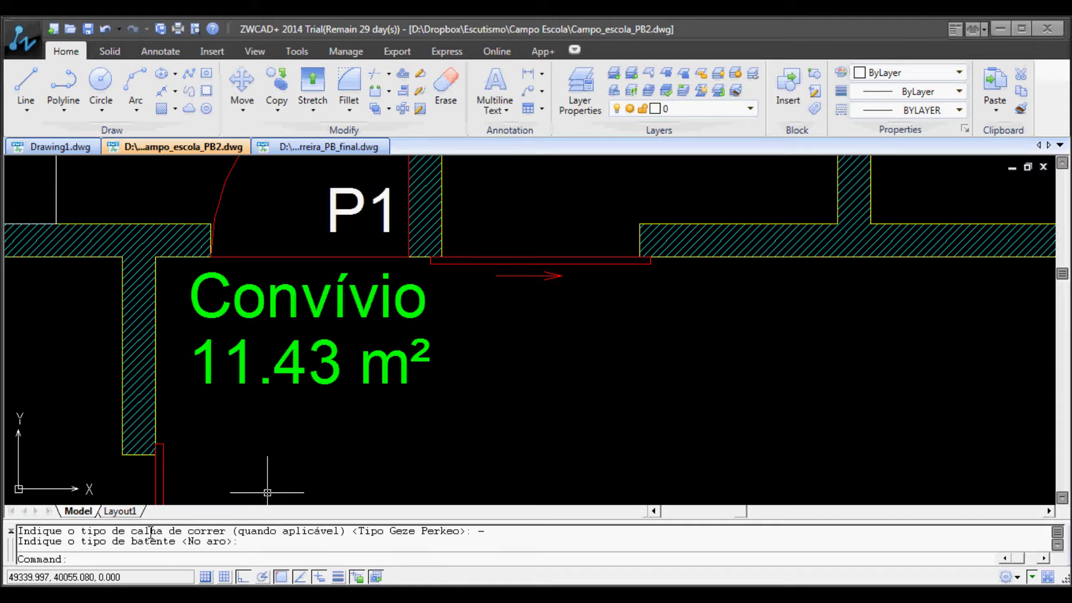
scroll(268, 279, down, 2)
scroll(312, 235, up, 1)
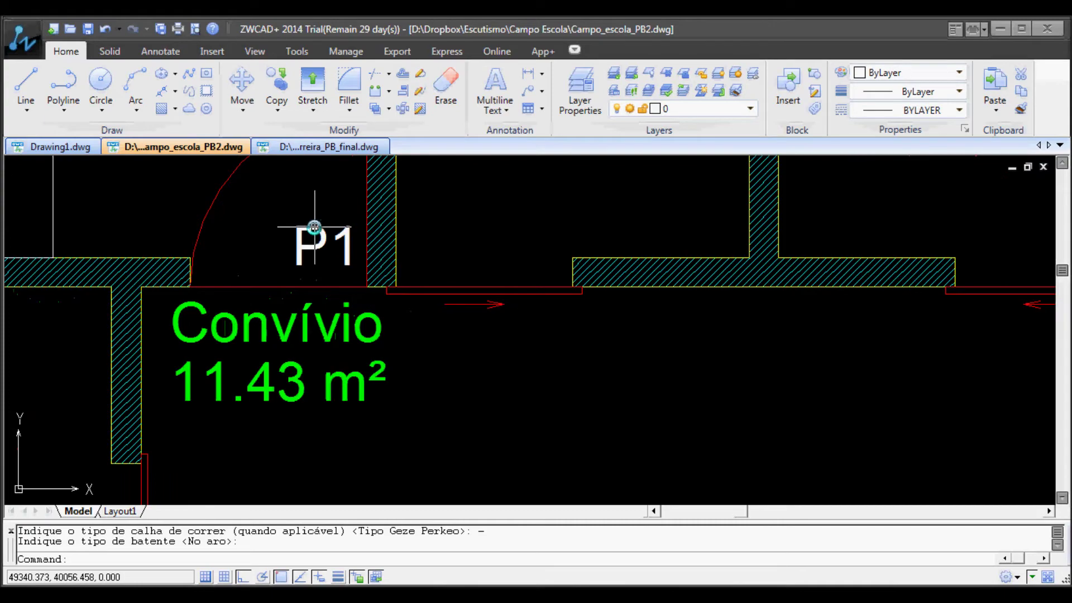
click(312, 240)
scroll(362, 358, down, 3)
scroll(352, 346, up, 2)
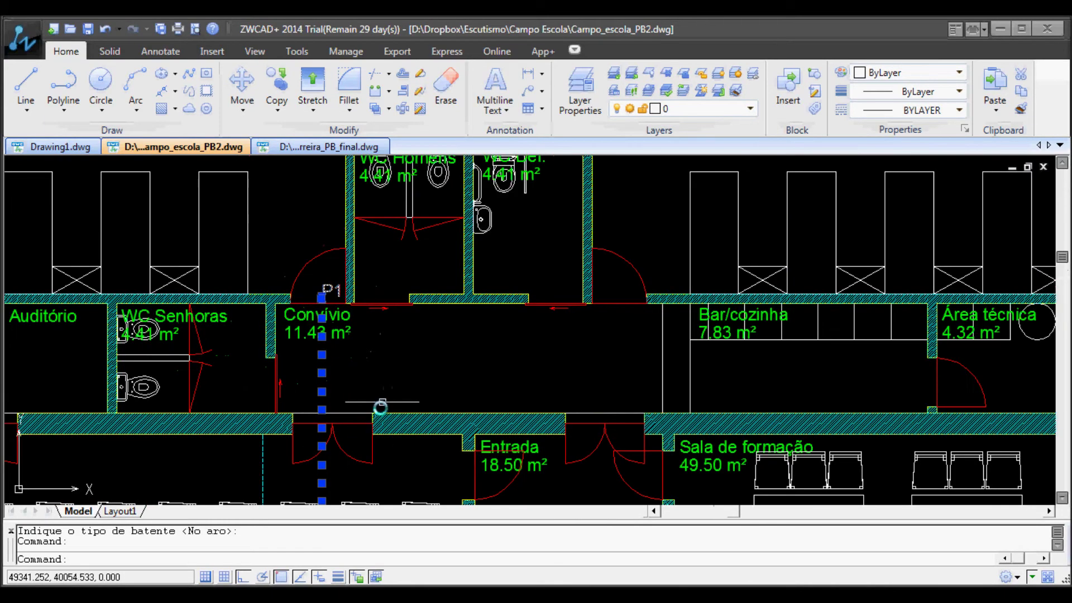
scroll(341, 335, down, 1)
scroll(394, 240, down, 1)
scroll(364, 324, up, 2)
scroll(411, 273, up, 2)
middle_drag(411, 273, 426, 457)
scroll(407, 385, down, 2)
scroll(357, 273, up, 3)
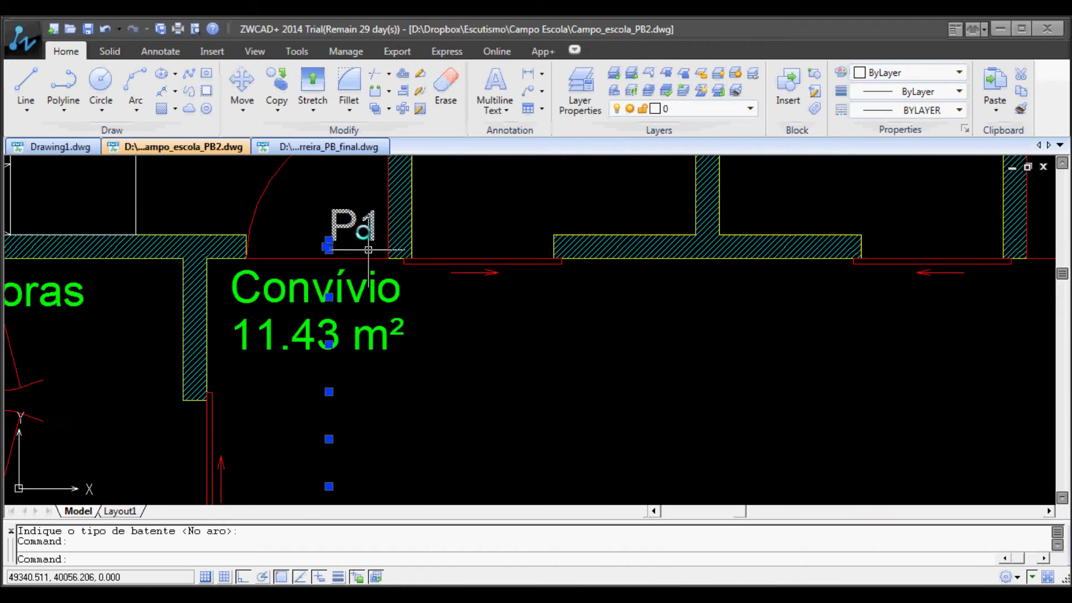
double_click(351, 218)
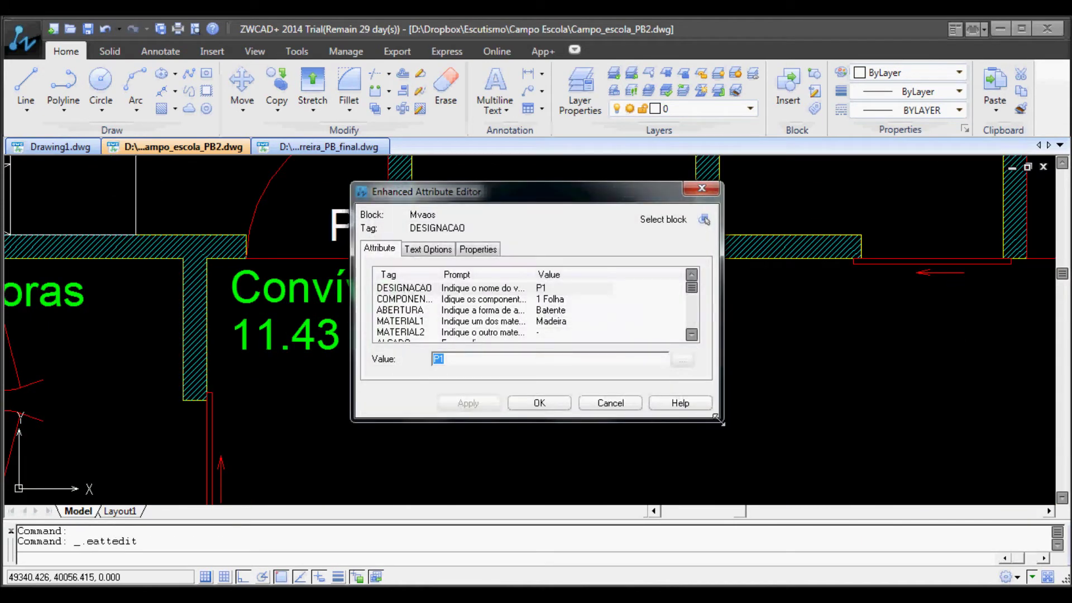
drag(719, 421, 799, 583)
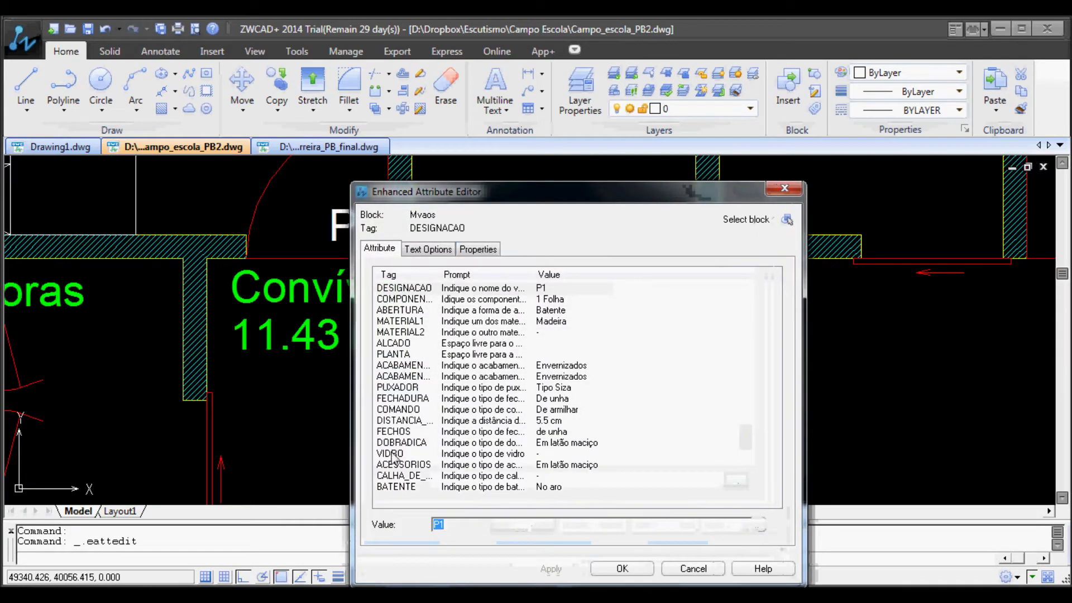
click(700, 567)
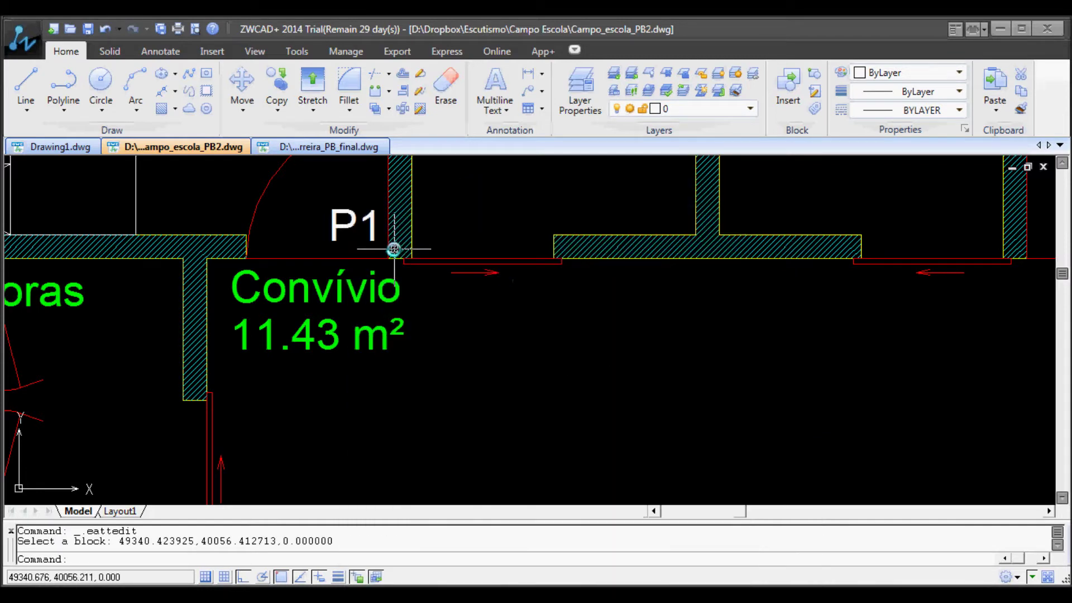
text(co)
Copy the P1 door tag to the first three single doors
key(Return)
scroll(395, 251, down, 2)
click(349, 229)
key(Return)
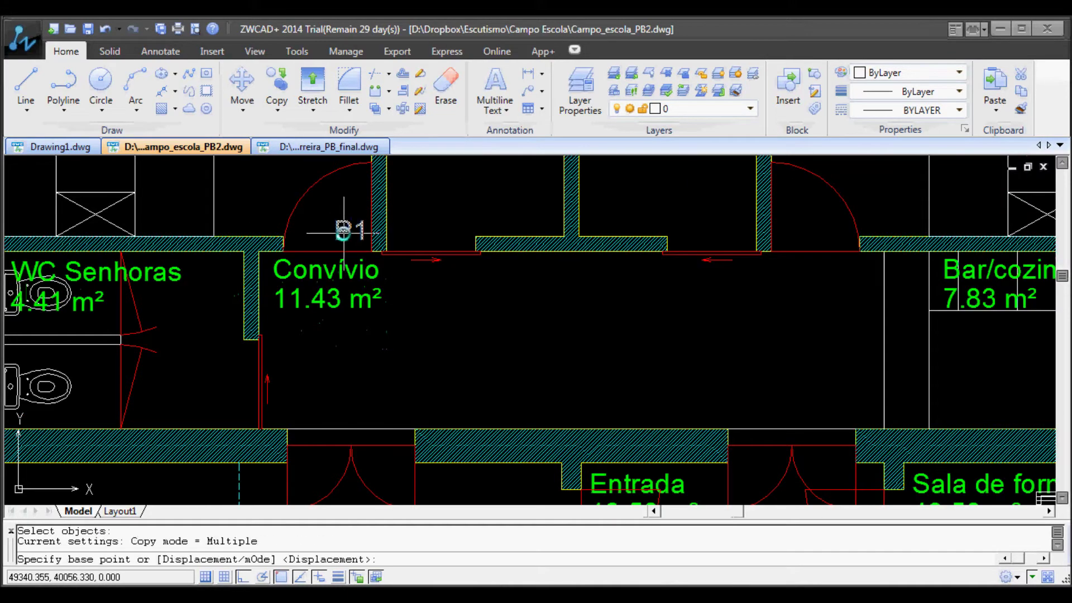
click(790, 229)
scroll(139, 323, up, 4)
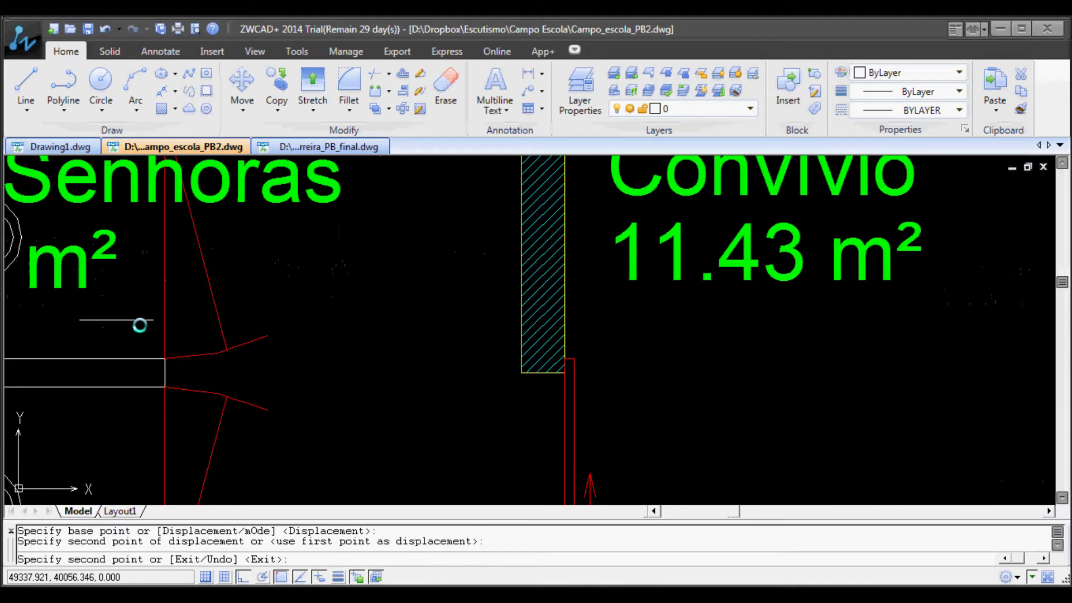
click(122, 330)
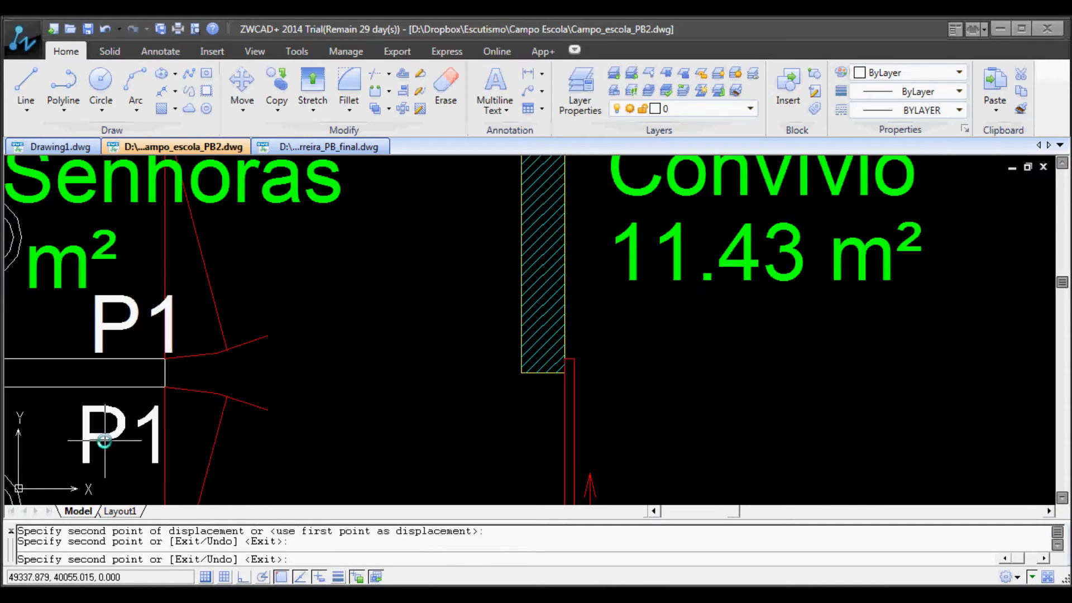
click(119, 441)
scroll(118, 441, down, 2)
middle_drag(801, 379, 217, 305)
scroll(217, 305, down, 2)
scroll(581, 354, up, 2)
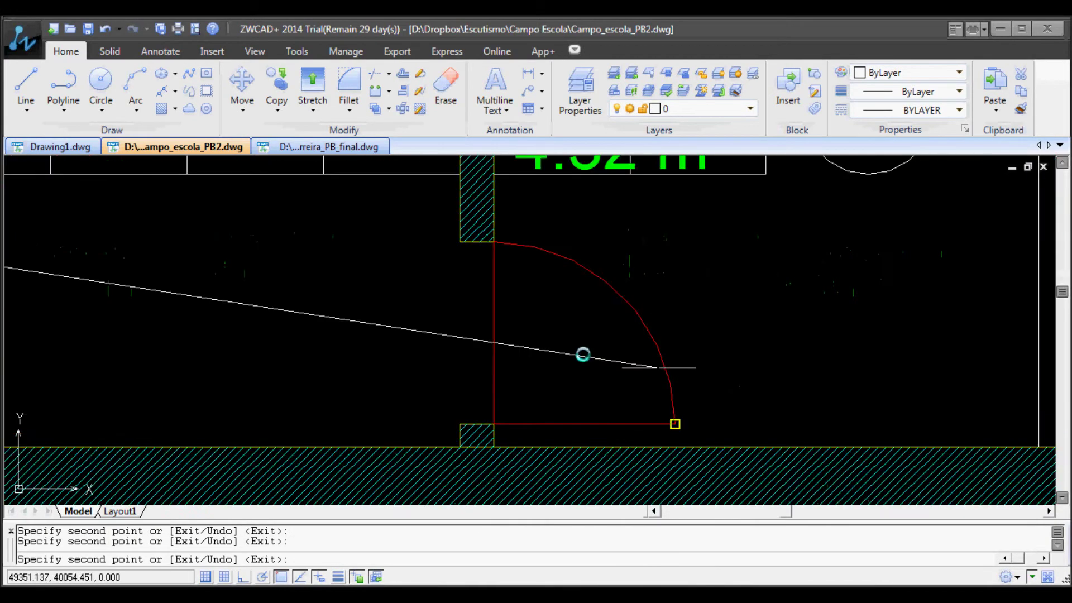
Place further P1 copies at the Área técnica, Balneários, WC and Balneários 3 doors
click(509, 389)
scroll(536, 385, down, 2)
middle_drag(537, 385, 301, 447)
scroll(419, 407, up, 2)
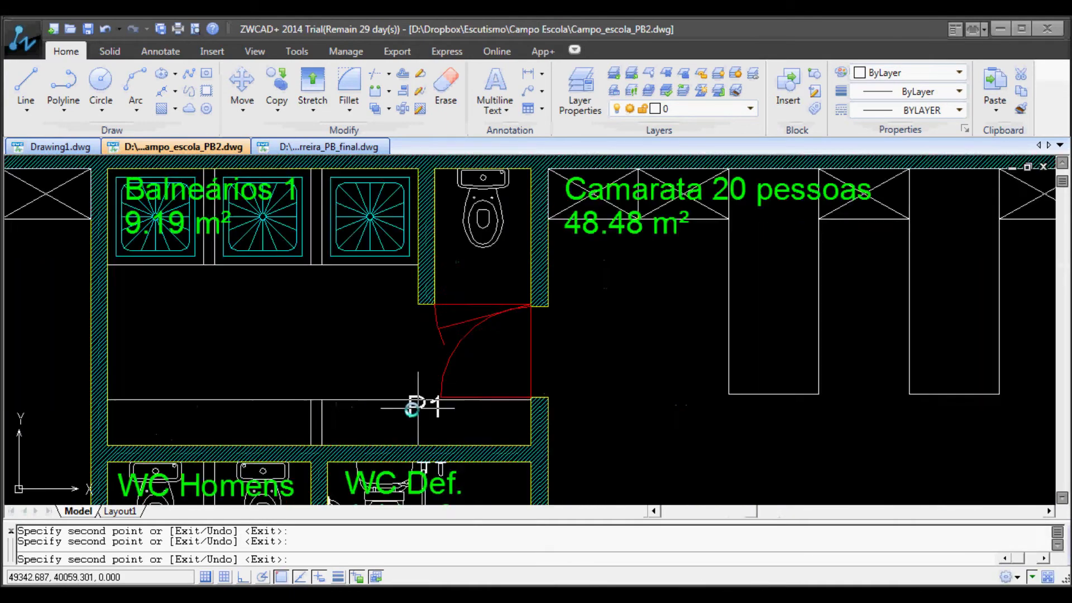
scroll(586, 379, up, 2)
click(563, 369)
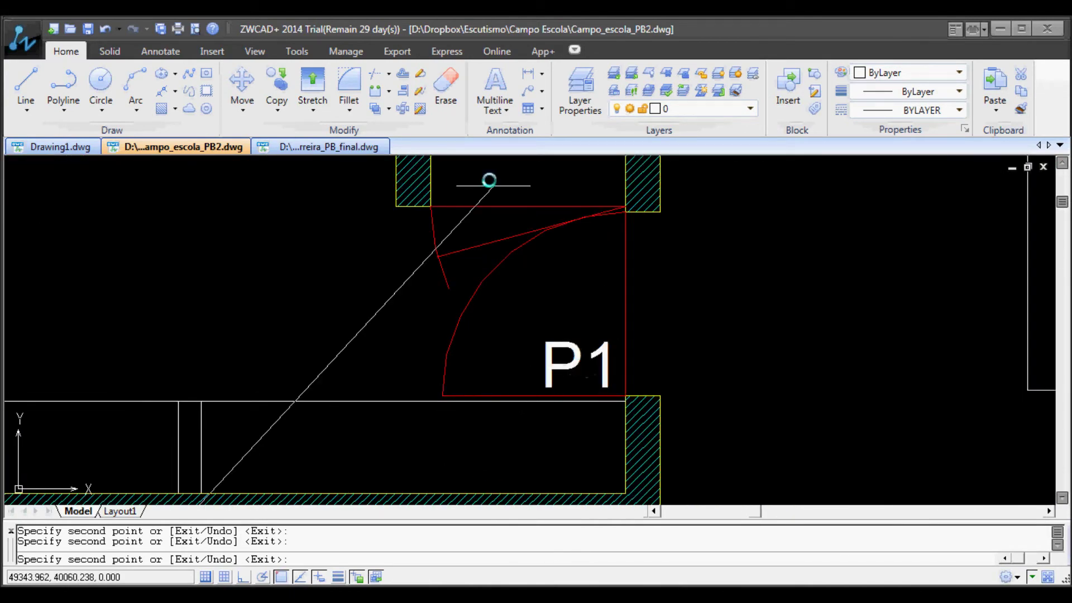
click(449, 179)
scroll(394, 331, down, 3)
mouse_move(239, 408)
middle_down()
mouse_move(550, 325)
mouse_move(447, 292)
middle_up()
scroll(540, 376, up, 3)
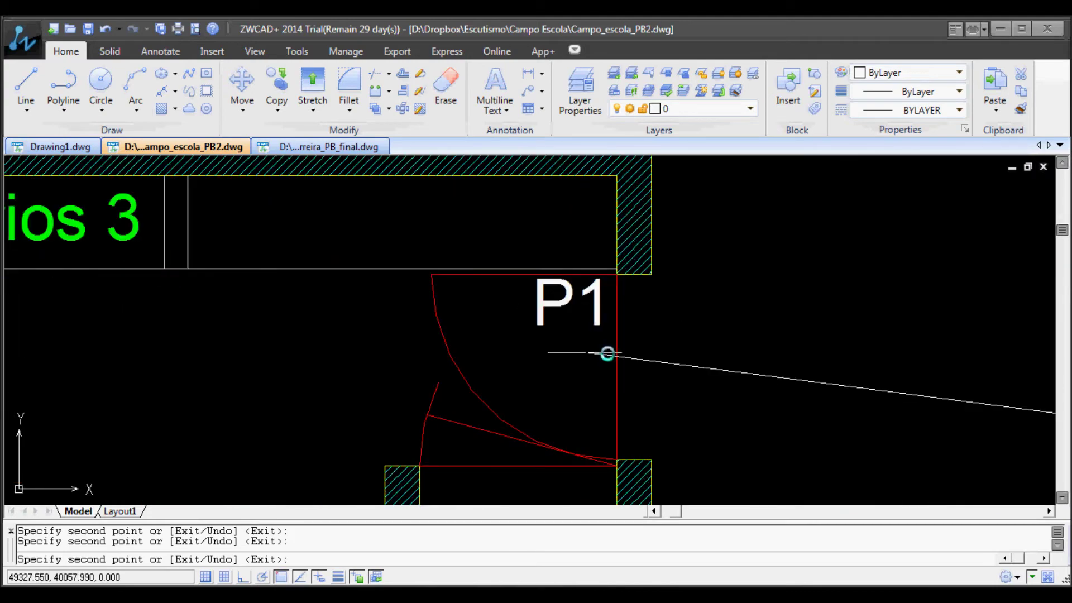
scroll(605, 349, down, 3)
scroll(574, 364, up, 3)
click(574, 323)
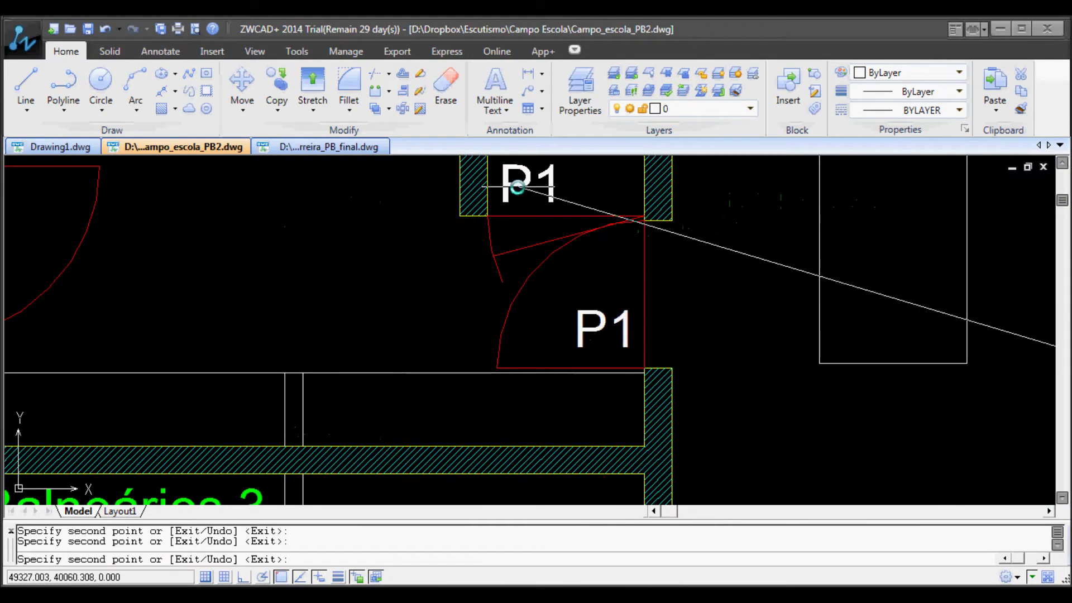
scroll(419, 279, down, 3)
scroll(250, 273, up, 1)
scroll(250, 274, down, 2)
scroll(510, 337, down, 3)
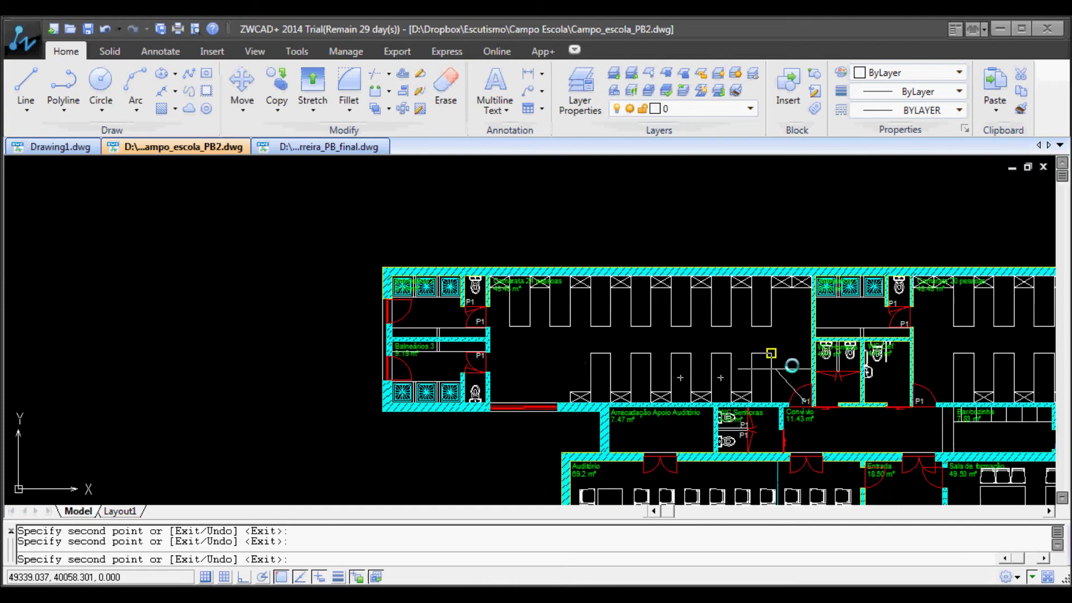
key(Return)
Copy a P1 tag onto the Auditório double door and open its attributes
middle_drag(844, 444, 715, 384)
scroll(709, 363, up, 4)
key(Return)
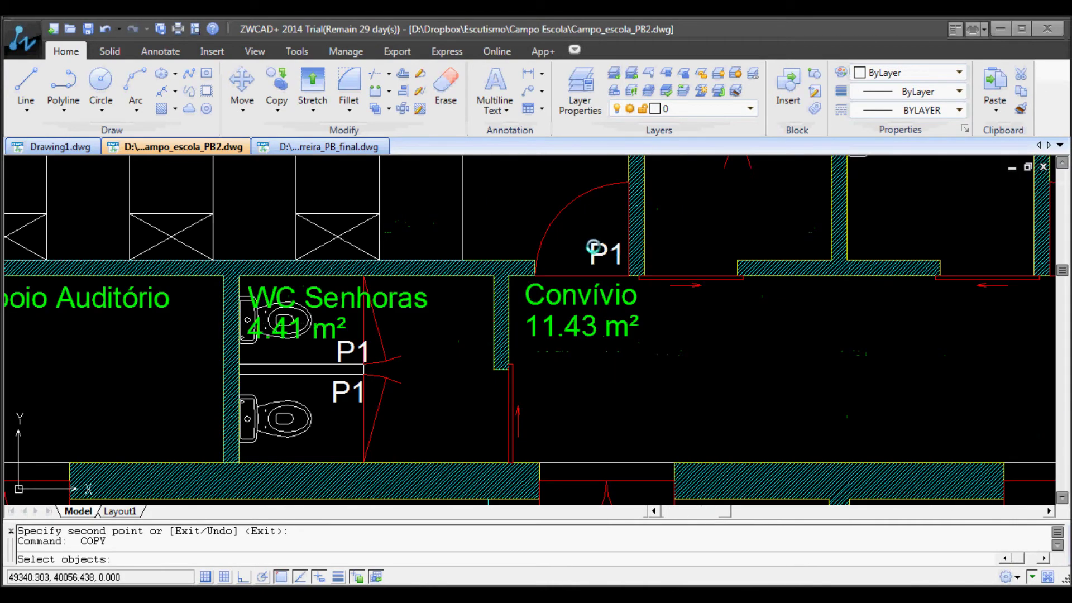
click(602, 251)
key(Return)
click(591, 262)
scroll(635, 357, down, 2)
scroll(458, 419, up, 5)
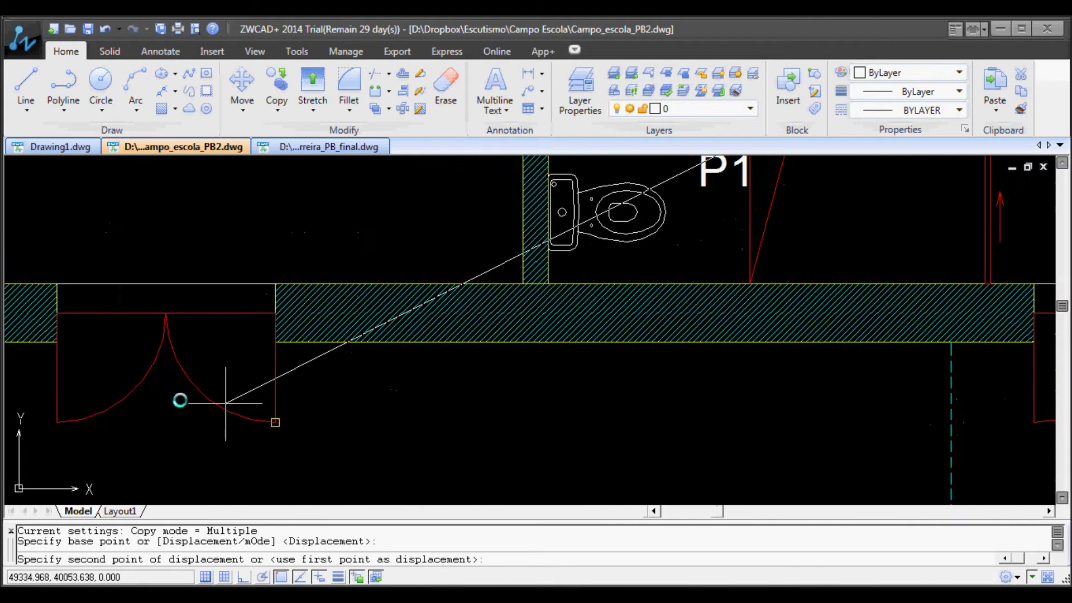
middle_drag(139, 364, 658, 402)
scroll(387, 382, down, 3)
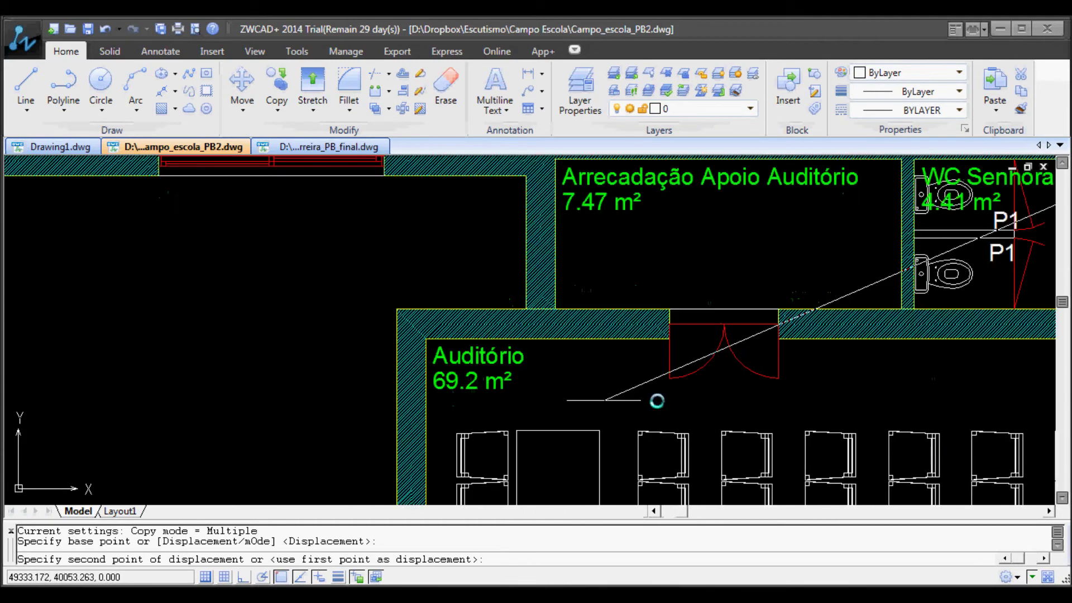
scroll(658, 402, up, 4)
click(688, 312)
key(Return)
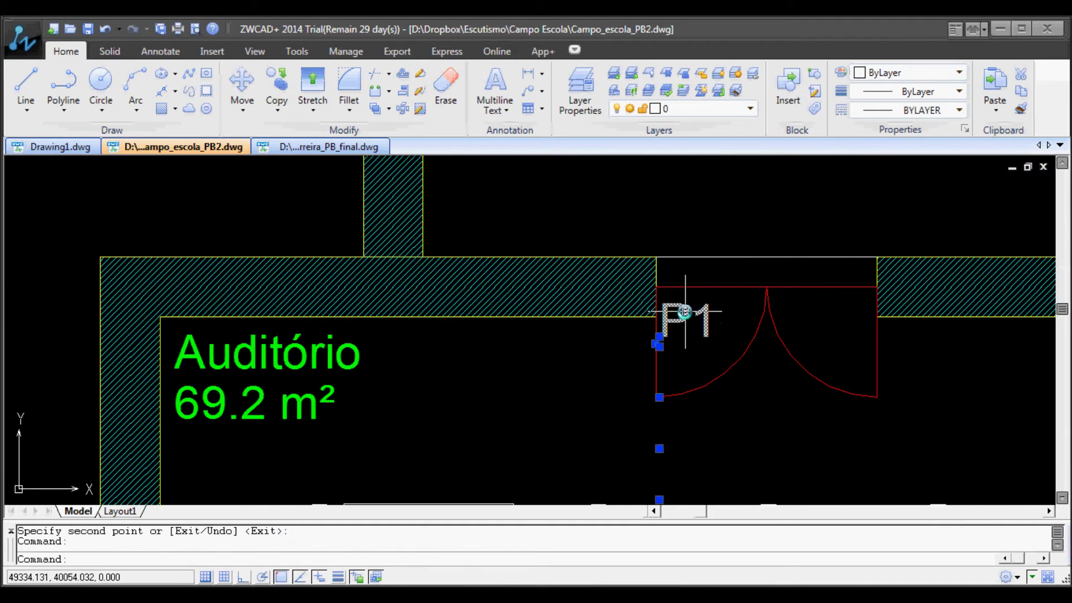
double_click(685, 311)
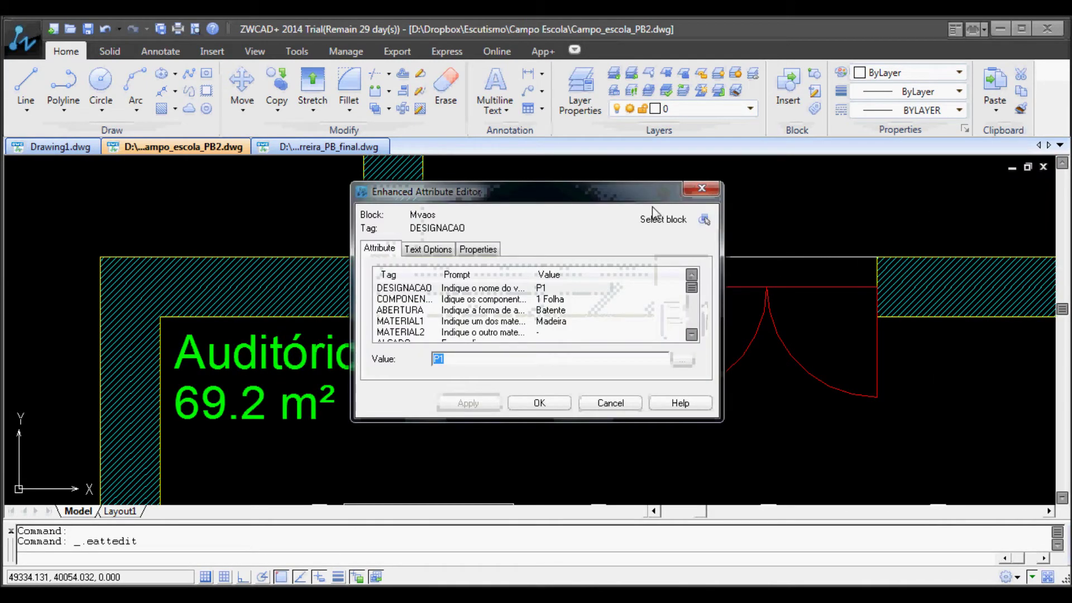
Change the Auditório tag's DESIGNACAO to P2 and COMPONENTES to 2 Folhas
drag(614, 192, 554, 73)
drag(664, 304, 793, 509)
click(407, 447)
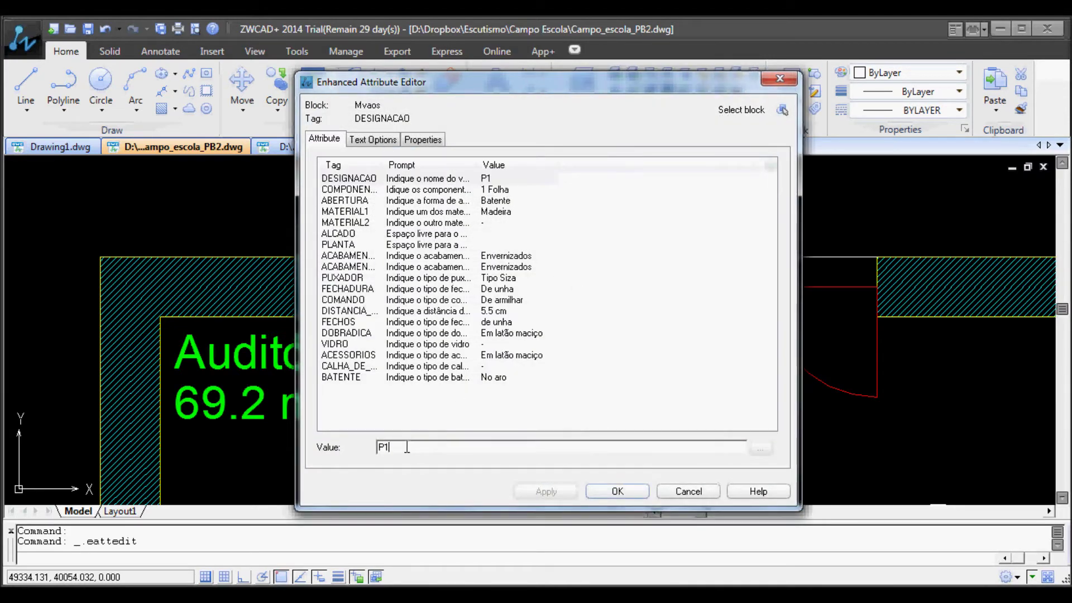
key(BackSpace)
text(2)
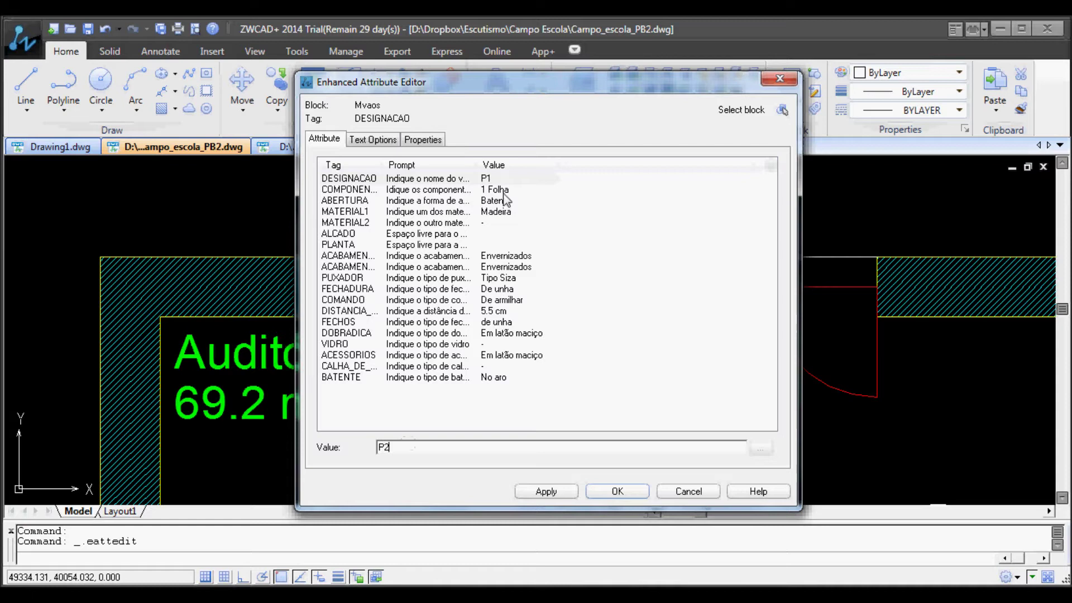
click(503, 192)
click(414, 452)
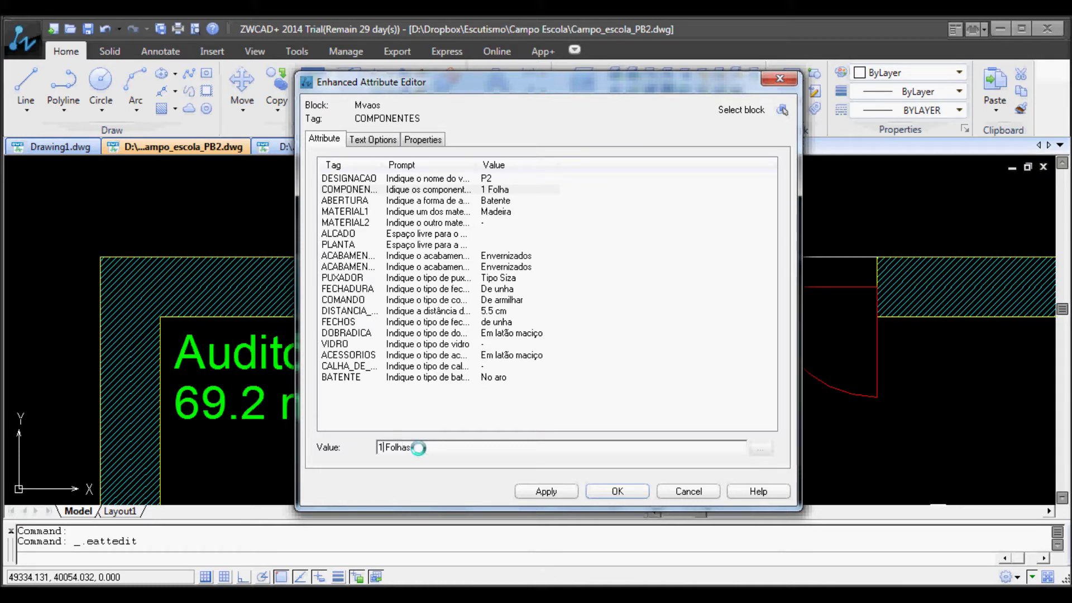
text(2)
click(537, 494)
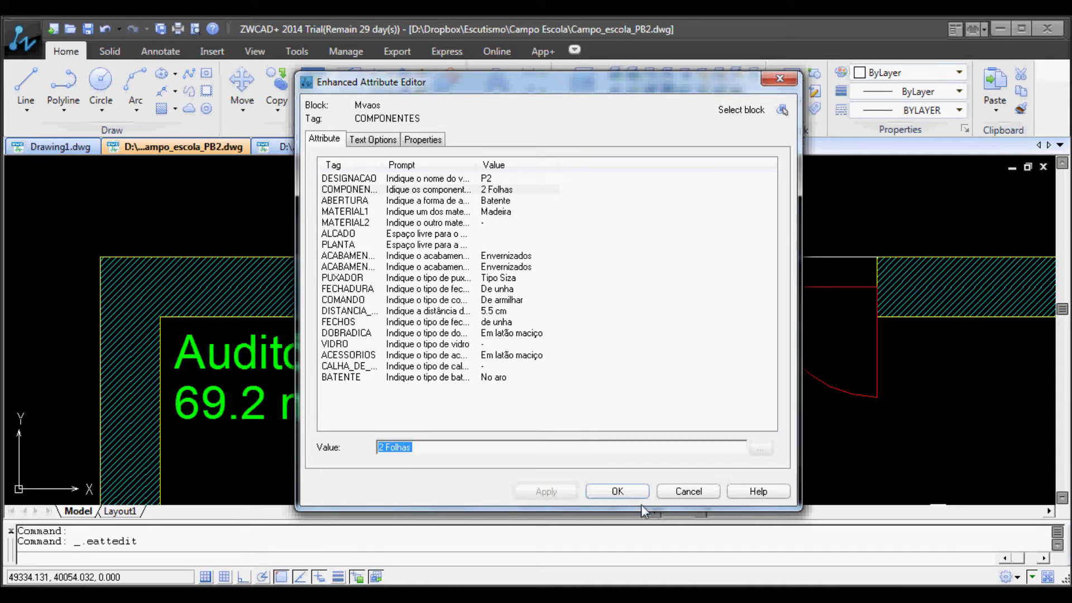
click(616, 491)
Start a COPY of the P2 tag with its base point on the door
text(co)
key(Return)
click(698, 332)
key(Return)
click(677, 290)
scroll(725, 301, down, 3)
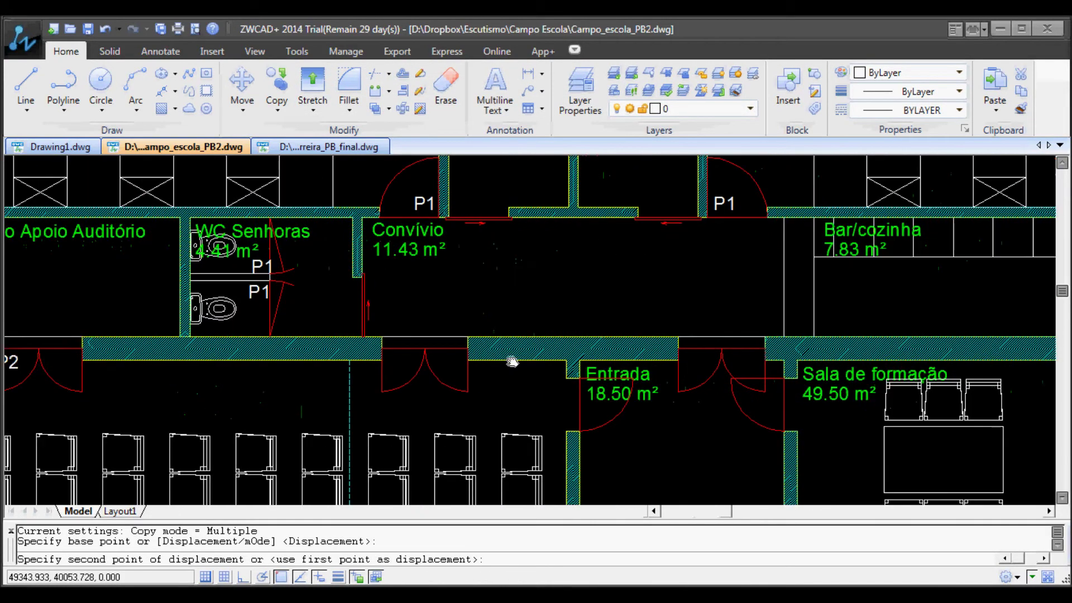
Place P2 copies at the next double door and the door beside Entrada
scroll(597, 407, up, 3)
click(454, 304)
scroll(684, 313, down, 3)
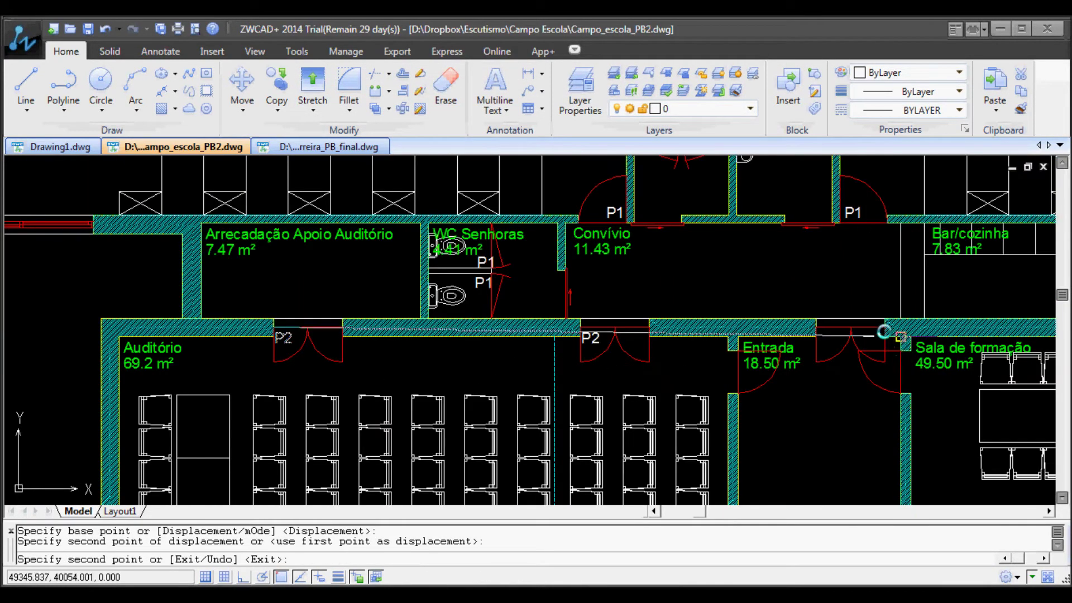
scroll(684, 313, up, 3)
click(736, 329)
key(Return)
Copy a P2 tag to the Convívio side door
scroll(669, 334, down, 3)
scroll(669, 334, down, 2)
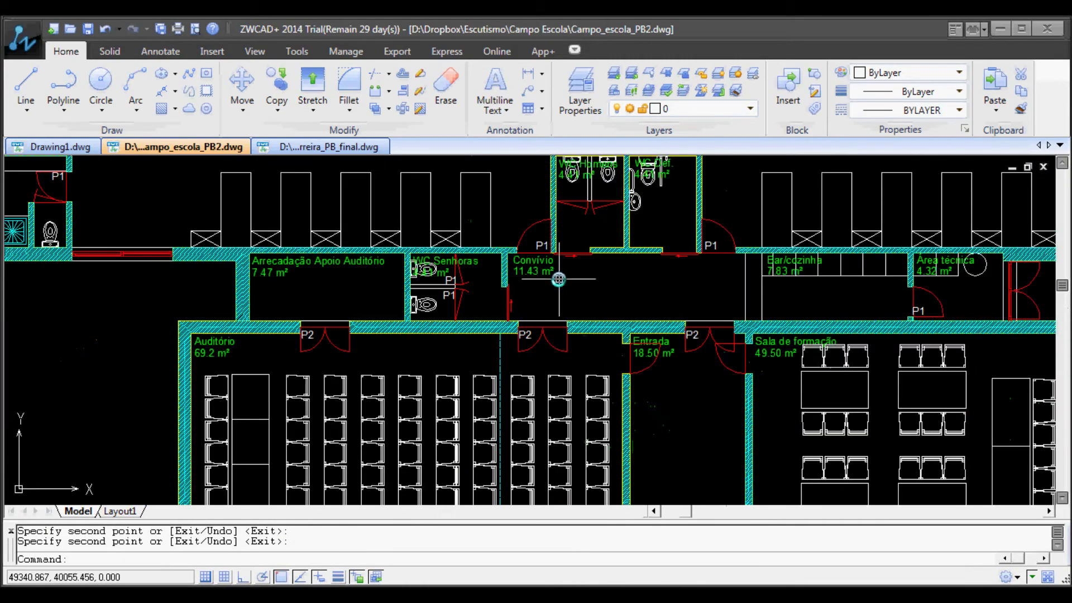
scroll(477, 471, up, 4)
key(Return)
click(477, 470)
key(Return)
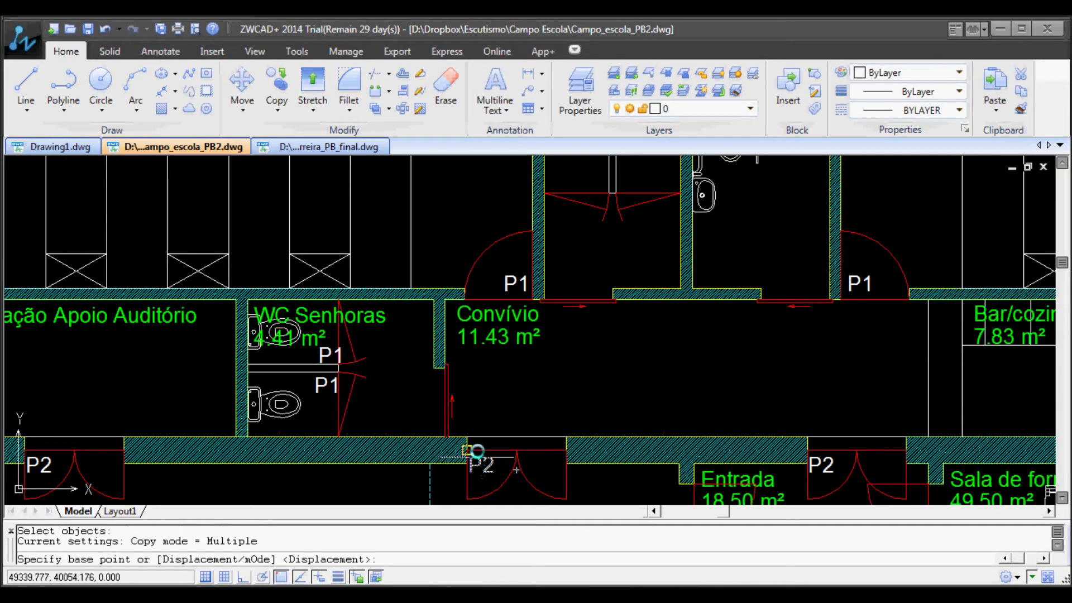
click(466, 449)
click(451, 365)
Set the new tag's DESIGNACAO to P3 and COMPONENTES to 1 Folha
key(Return)
double_click(466, 381)
key(BackSpace)
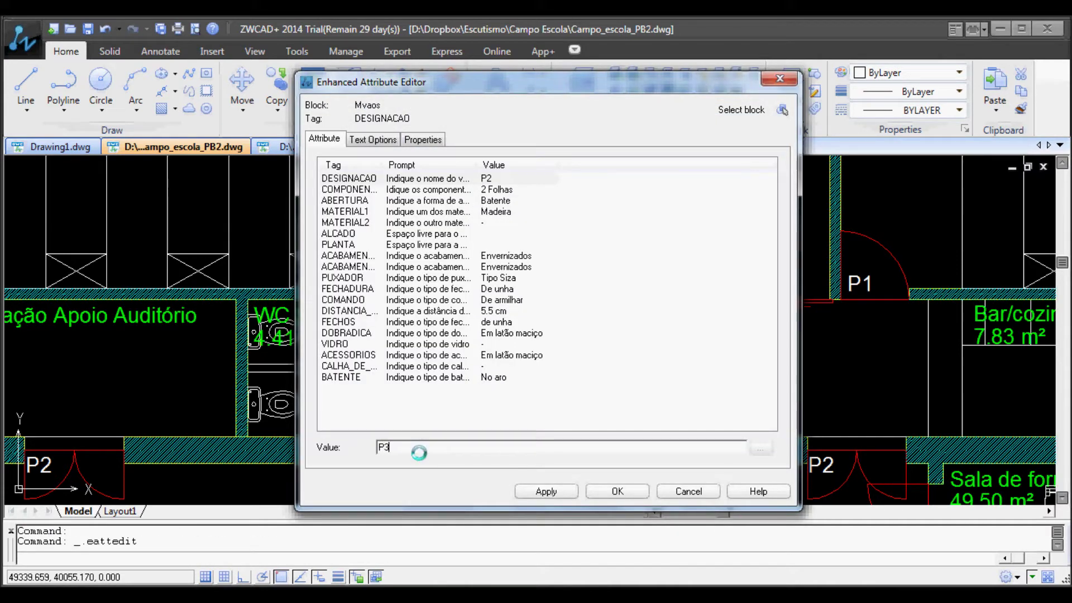
click(495, 193)
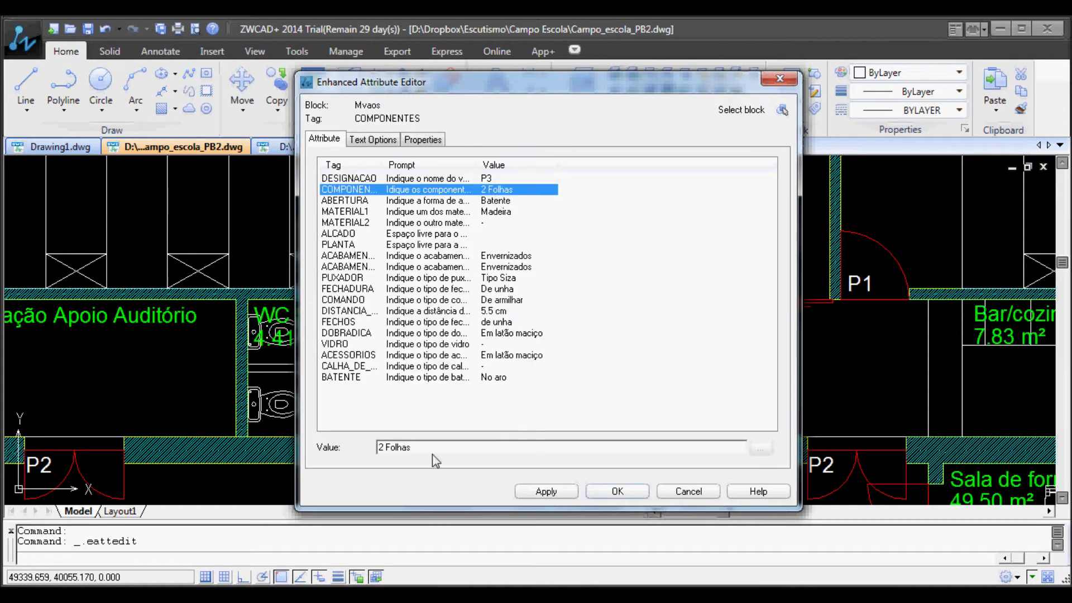
key(Tab)
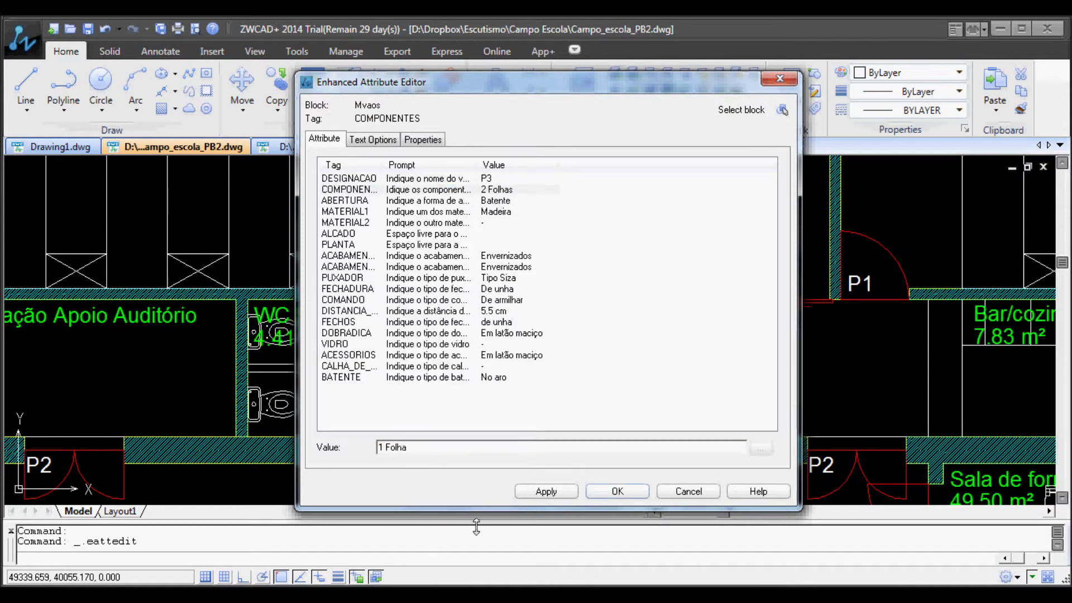
click(533, 494)
Set the P3 tag's DOBRADICA to '-' and CALHA_DE_CORRER to Tipo Geze Perkeo
click(375, 245)
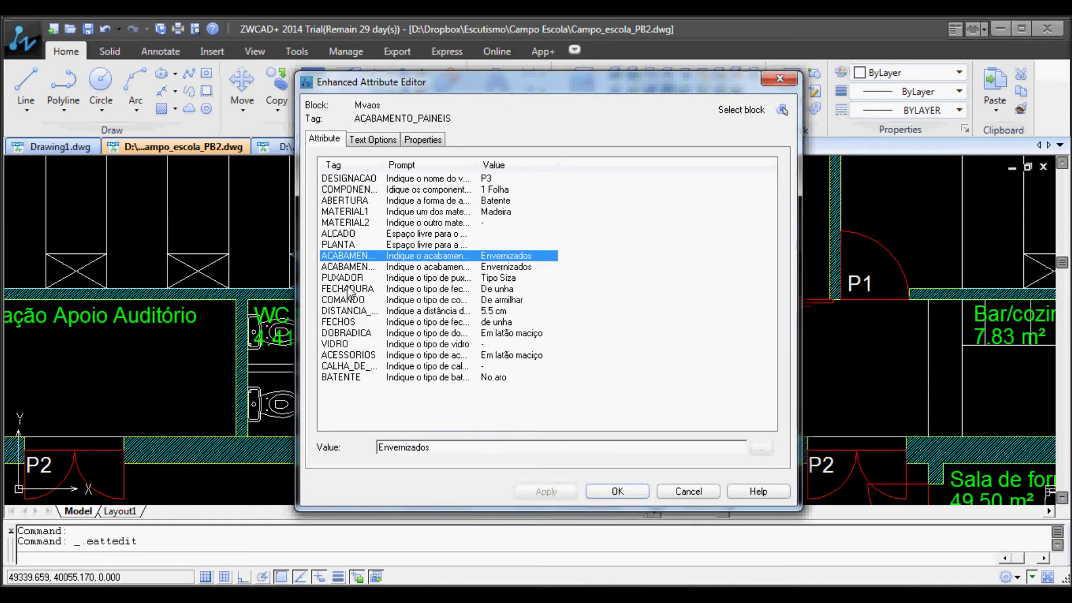
key(Tab)
click(350, 332)
key(Tab)
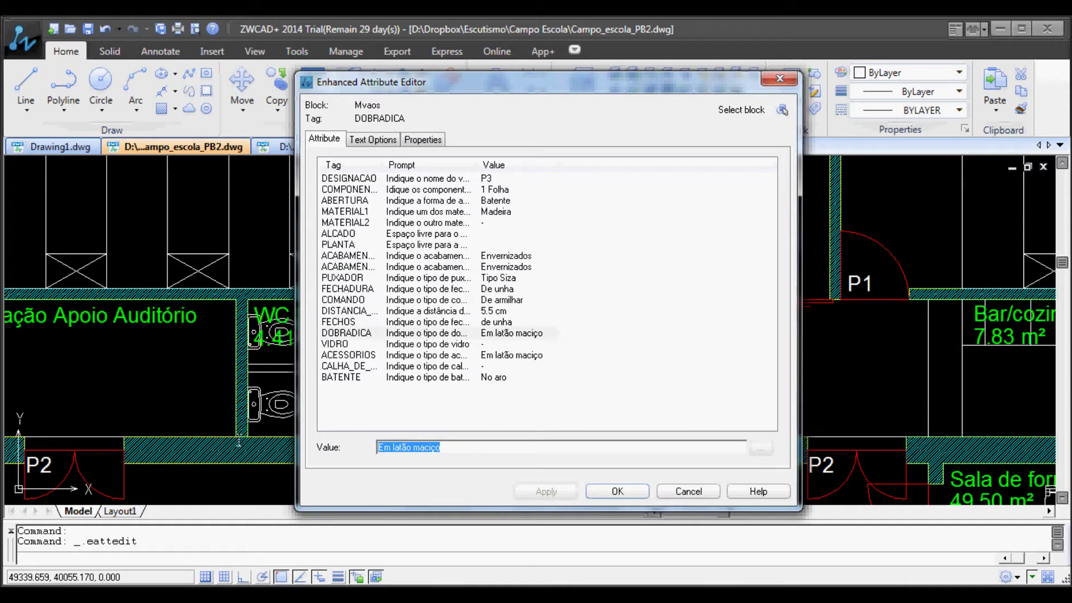
key(BackSpace)
text(-)
click(354, 356)
click(437, 367)
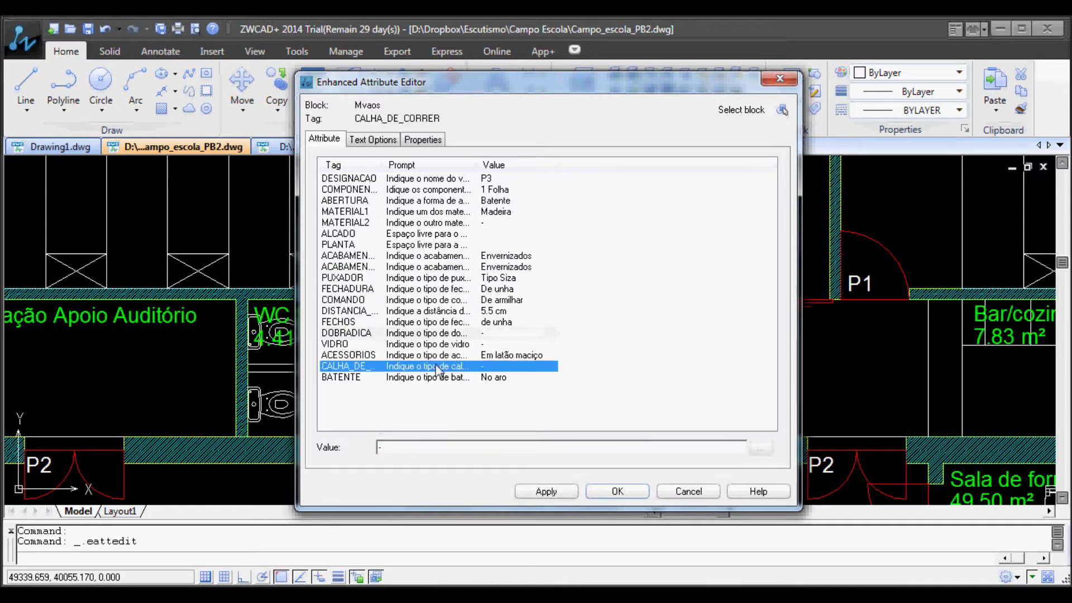
key(Tab)
text(Tipo Geze Perkeo)
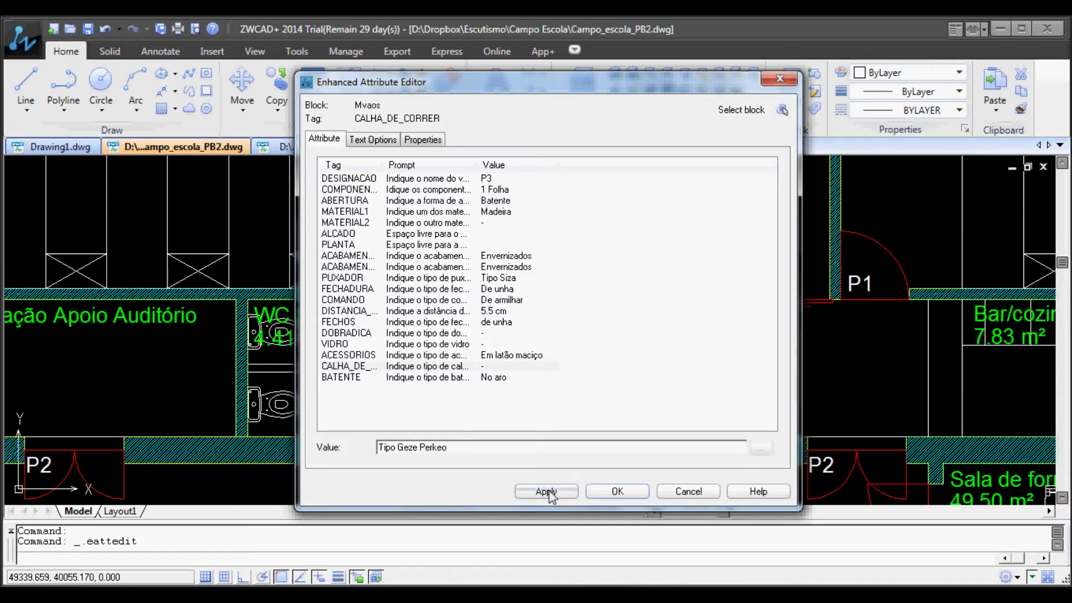
click(546, 491)
click(614, 492)
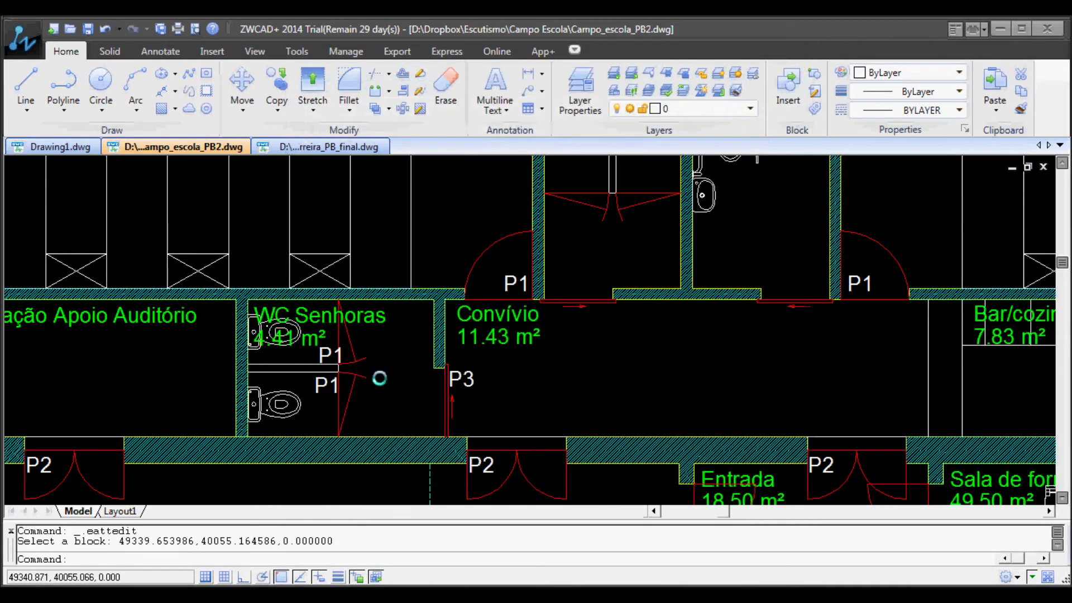
Copy the P3 tag to the two doors on the far side of Convívio
scroll(379, 378, down, 3)
scroll(401, 349, up, 4)
right_click(401, 350)
click(441, 391)
click(404, 334)
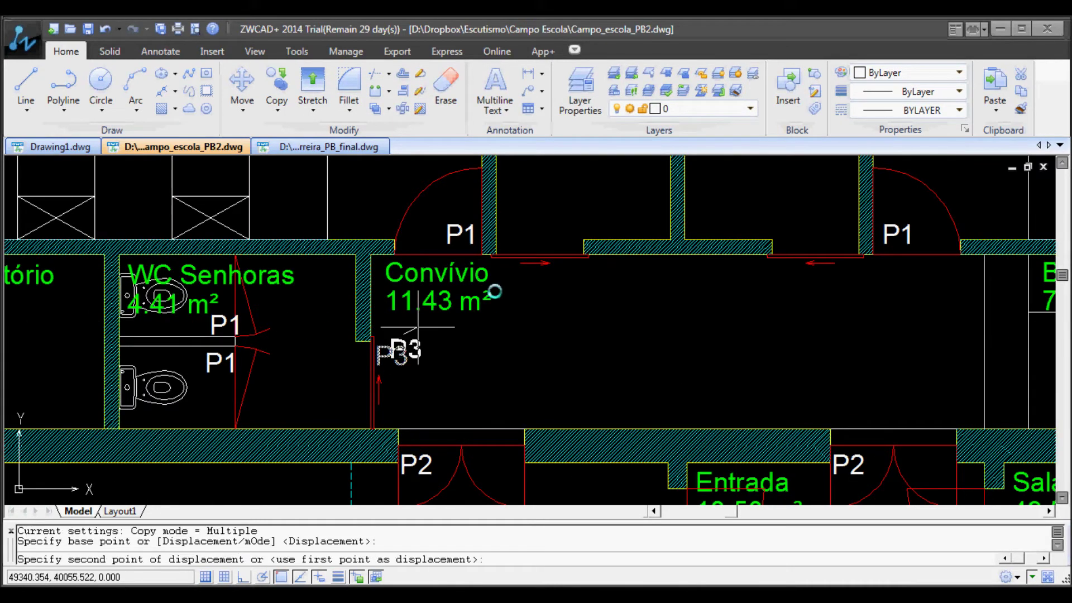
click(535, 207)
click(832, 212)
key(Return)
Zoom in around Convívio and select the vertical line by its door
scroll(804, 326, down, 10)
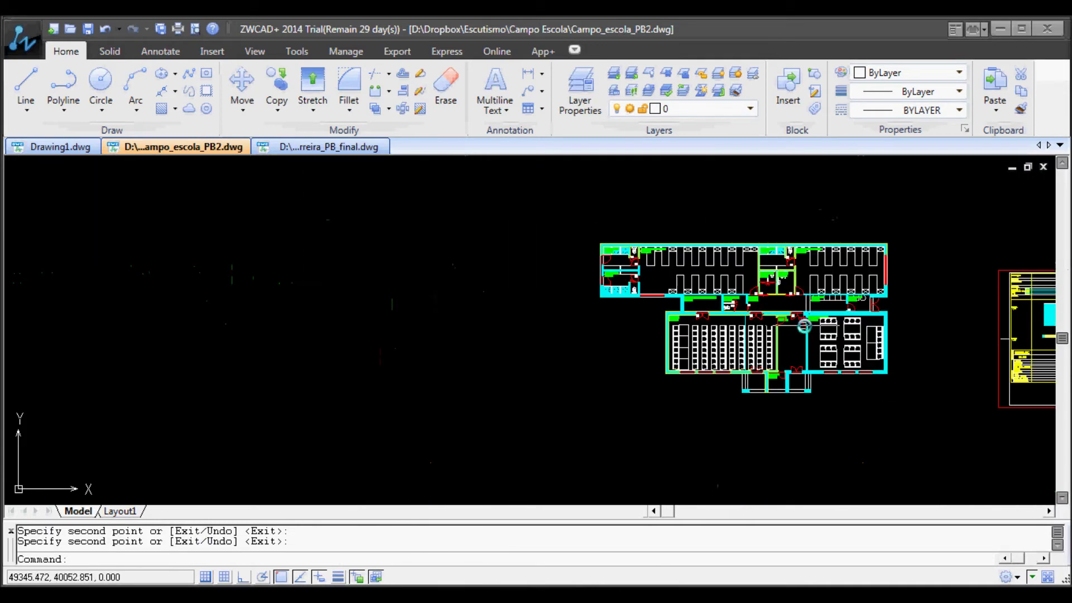
scroll(804, 326, up, 5)
scroll(803, 326, down, 4)
middle_drag(914, 390, 735, 418)
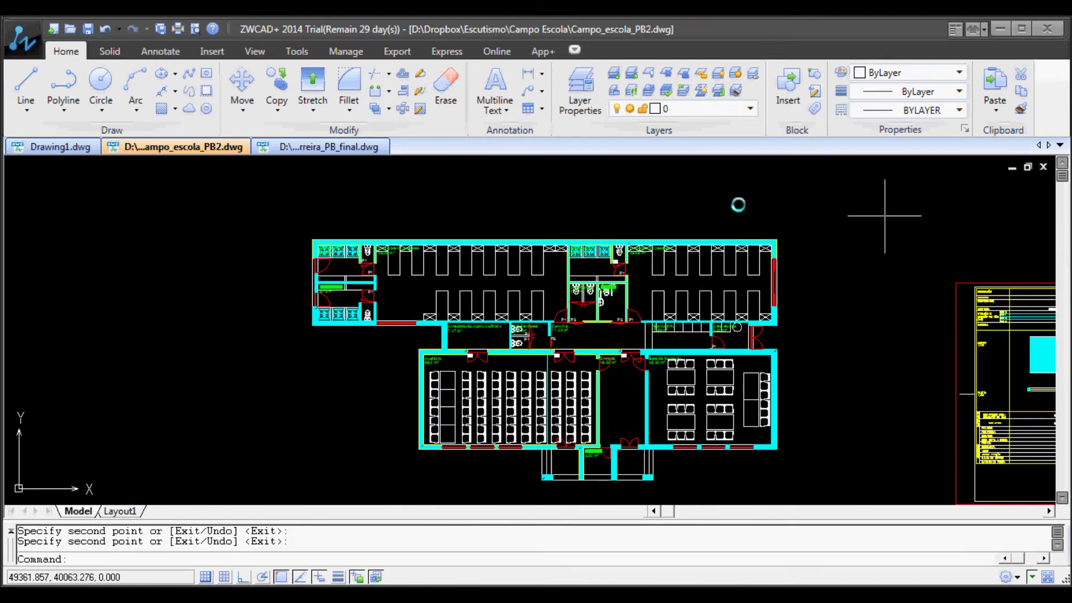
scroll(533, 266, up, 2)
scroll(282, 316, down, 5)
scroll(283, 315, up, 5)
scroll(668, 409, up, 3)
scroll(467, 390, up, 2)
middle_drag(467, 390, 646, 417)
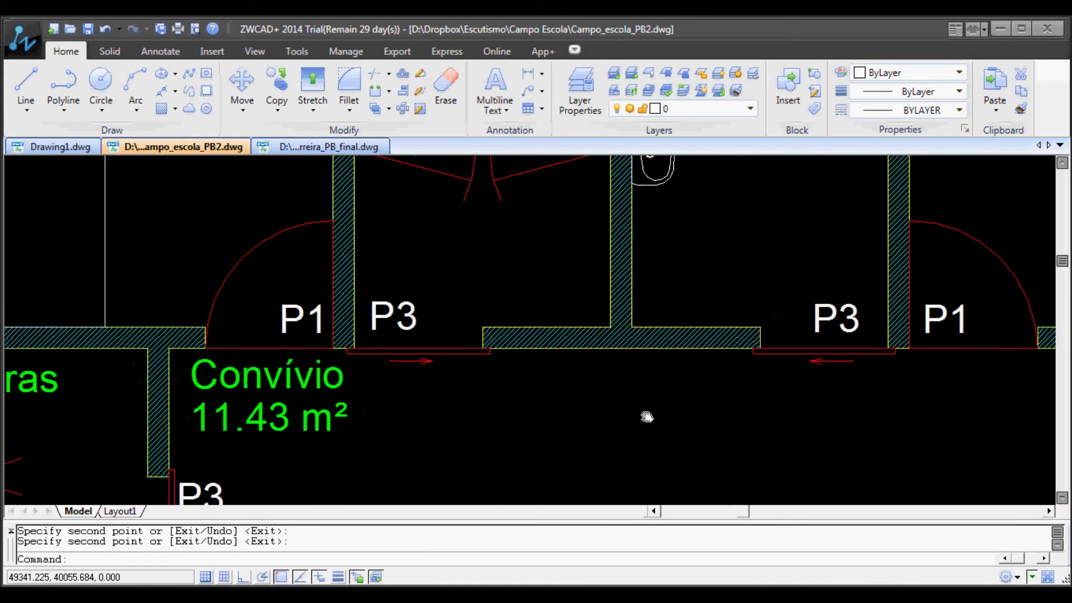
scroll(646, 416, up, 2)
click(574, 282)
scroll(586, 292, down, 4)
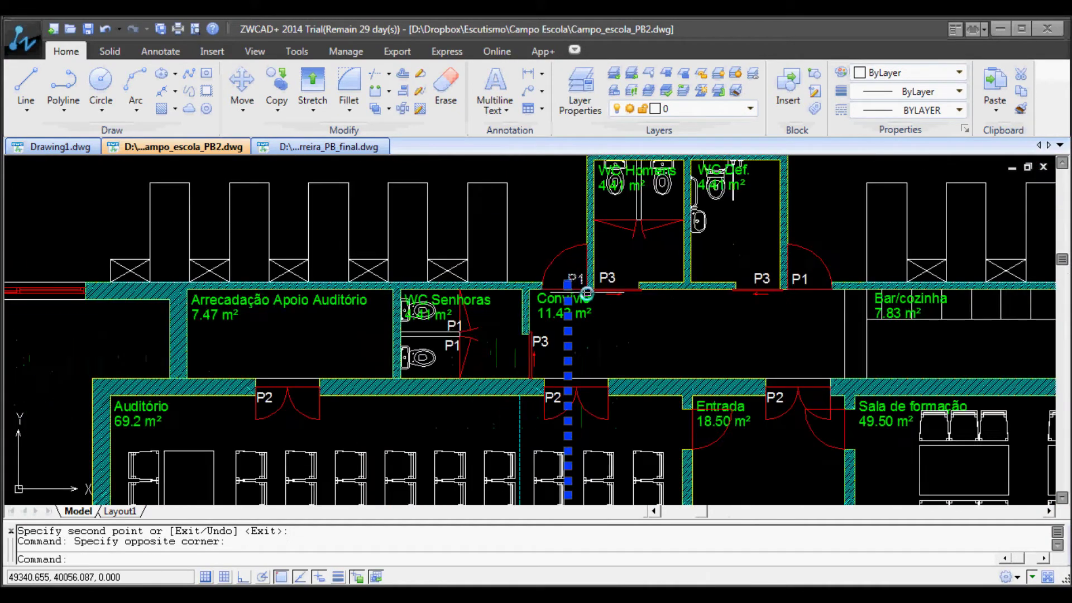
Select all objects similar to the picked line and move them to the texto layer
scroll(586, 292, up, 4)
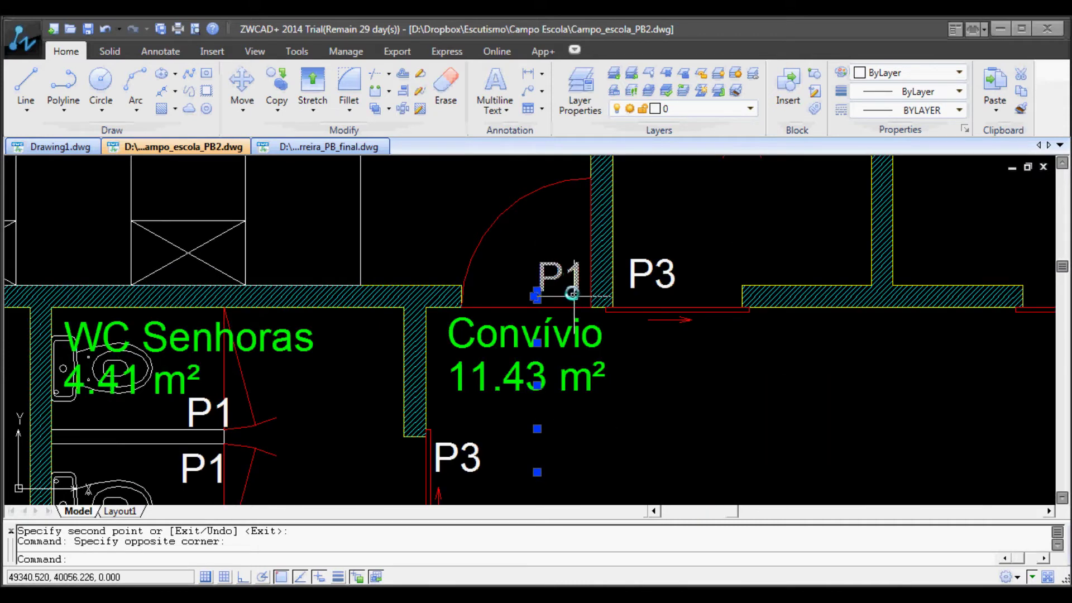
right_click(534, 282)
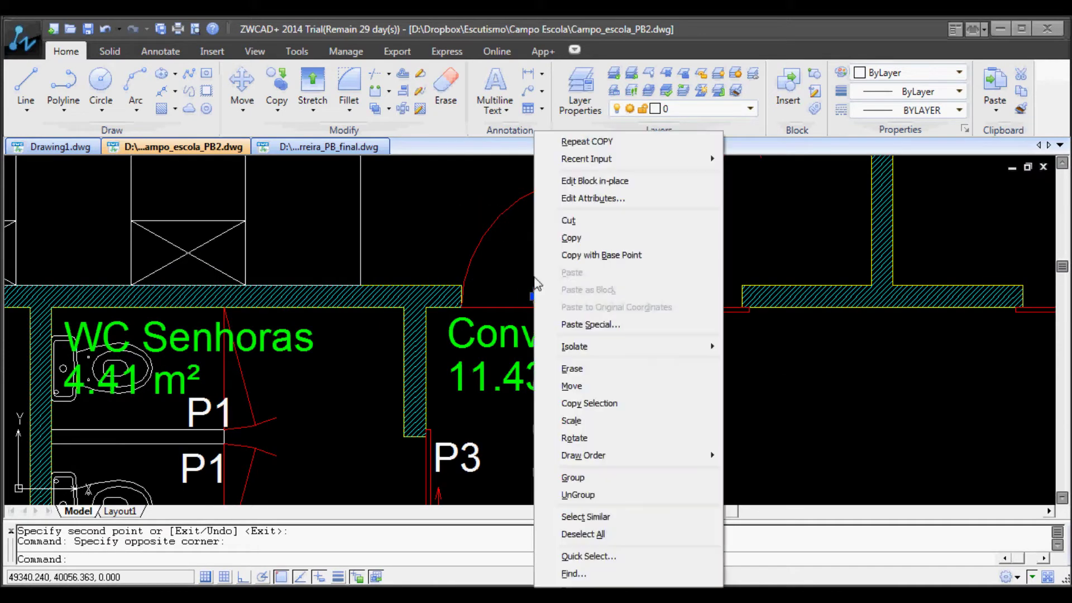
click(622, 515)
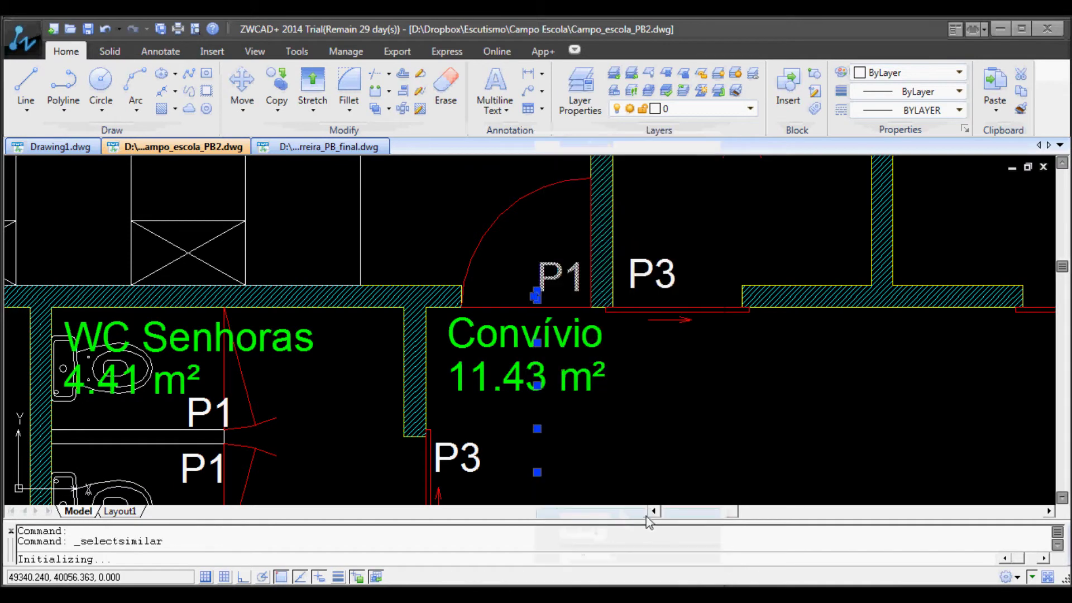
scroll(617, 391, down, 4)
scroll(614, 416, down, 3)
scroll(486, 207, up, 2)
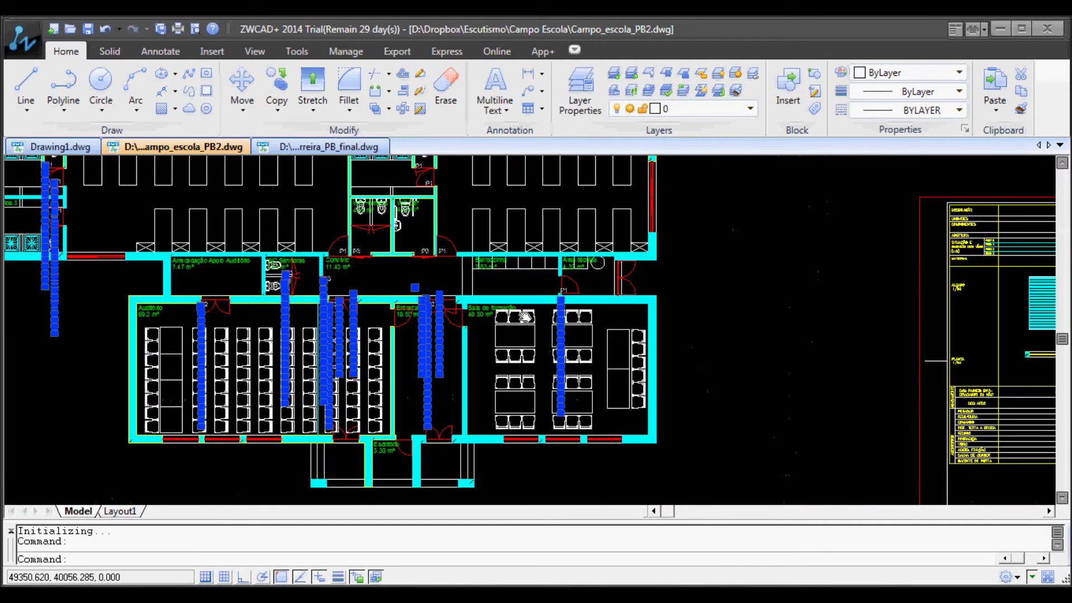
middle_drag(484, 203, 587, 373)
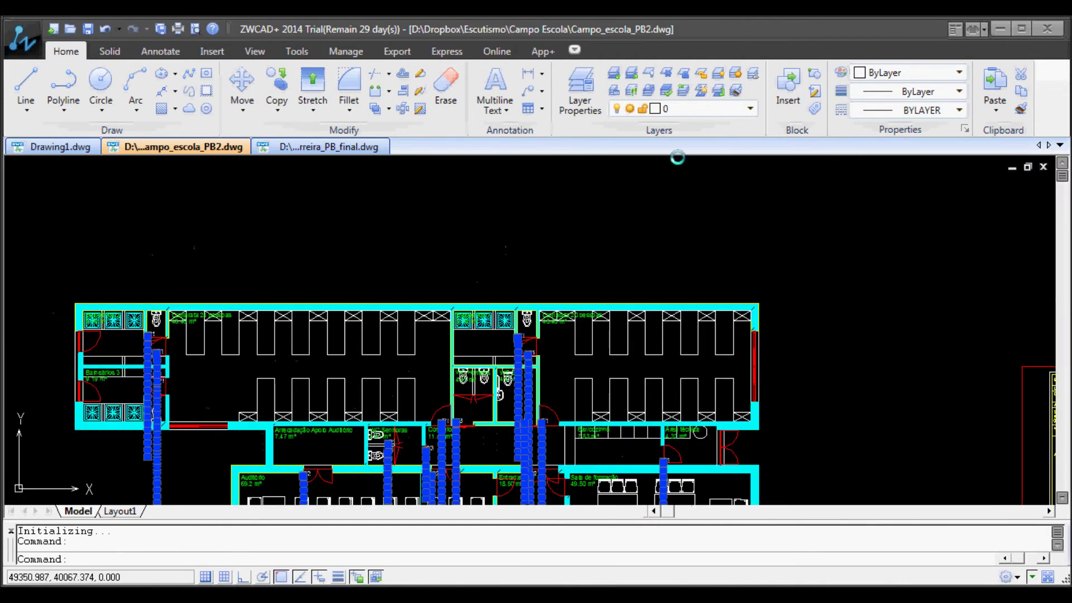
click(673, 110)
click(682, 166)
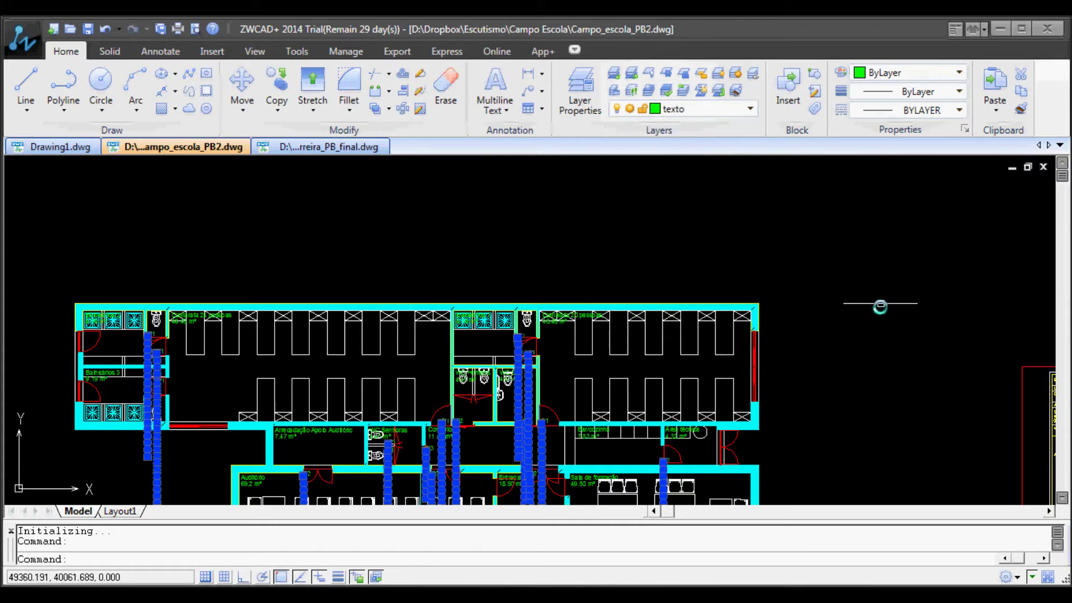
key(Escape)
Zoom around the floor plan to review the tagged doorways
scroll(548, 353, up, 3)
scroll(547, 352, up, 3)
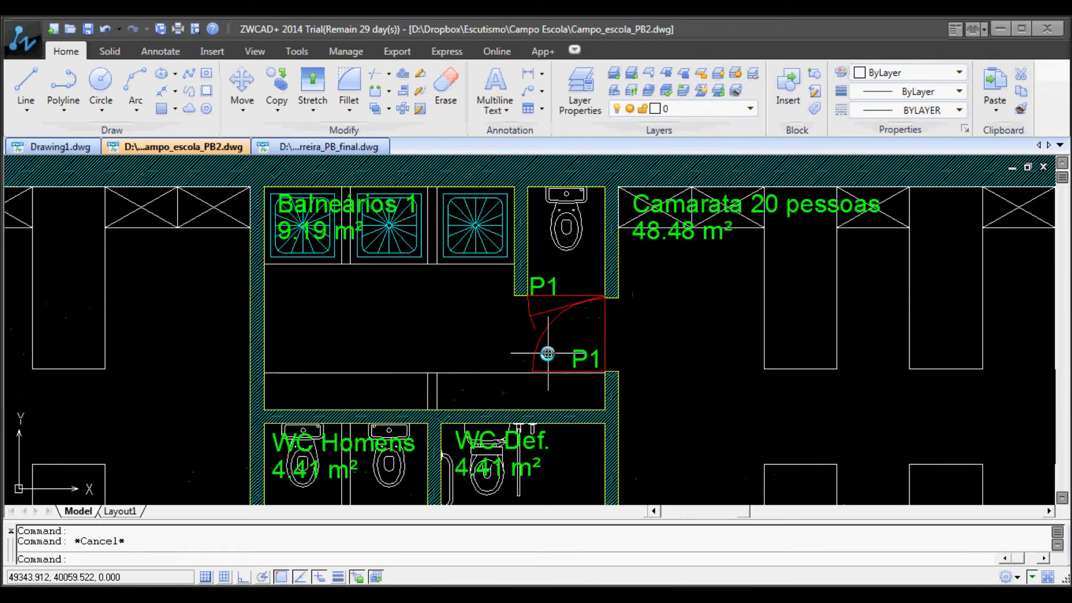
scroll(547, 353, down, 3)
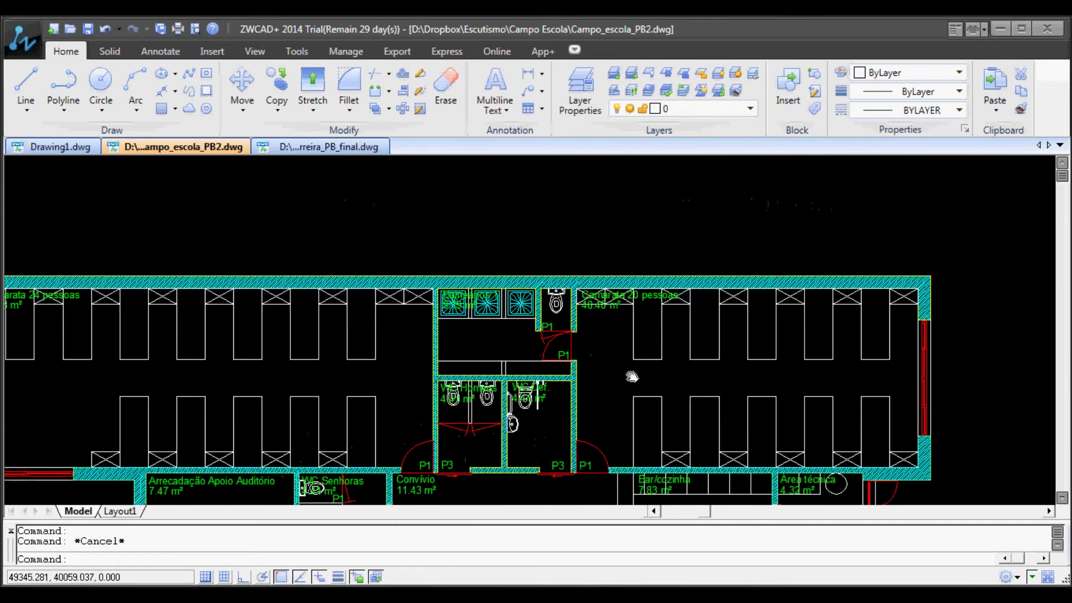
scroll(629, 375, down, 3)
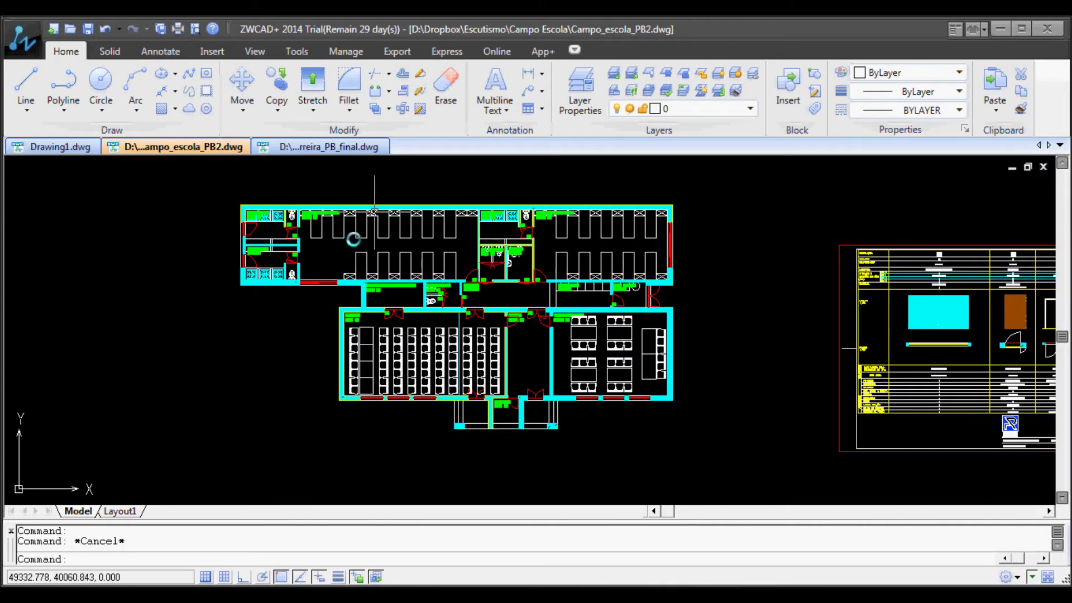
scroll(321, 207, up, 2)
scroll(642, 265, up, 3)
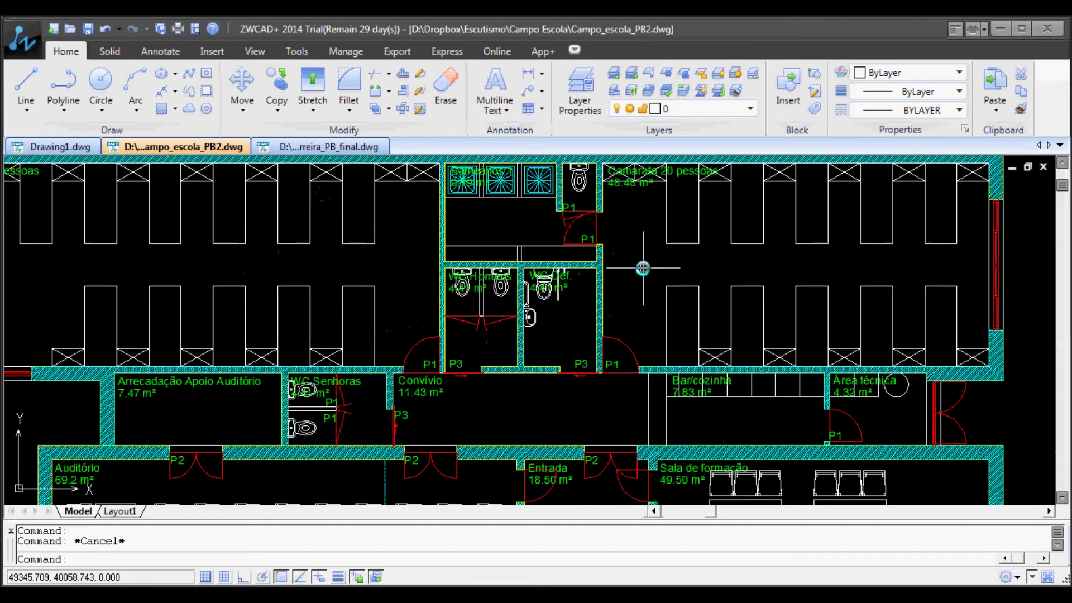
scroll(569, 207, up, 3)
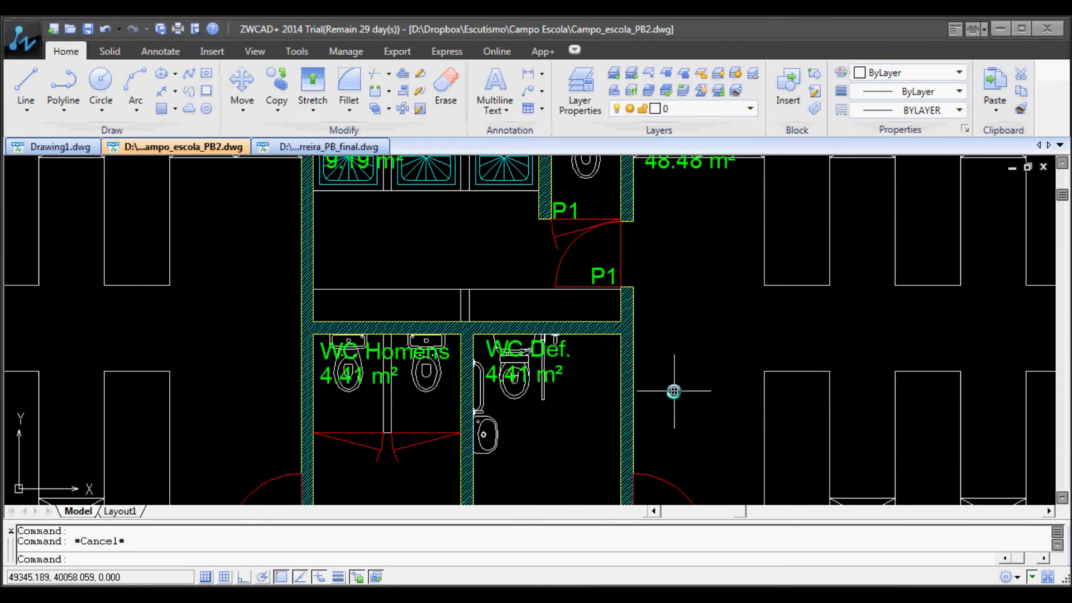
scroll(674, 392, down, 4)
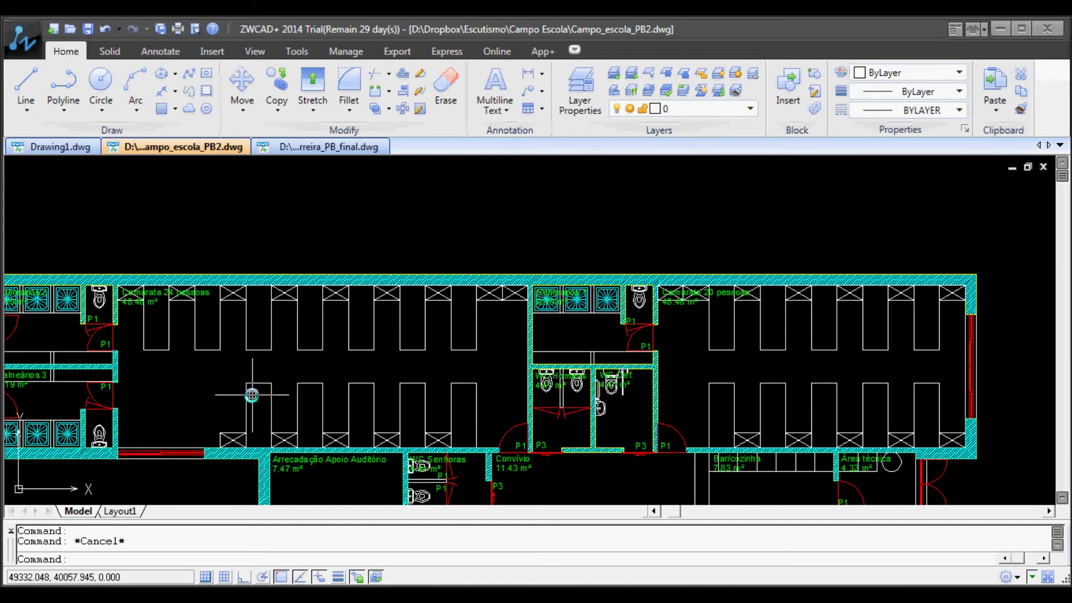
Launch the Attribute Extraction wizard with the EATTEXT command
text(ea)
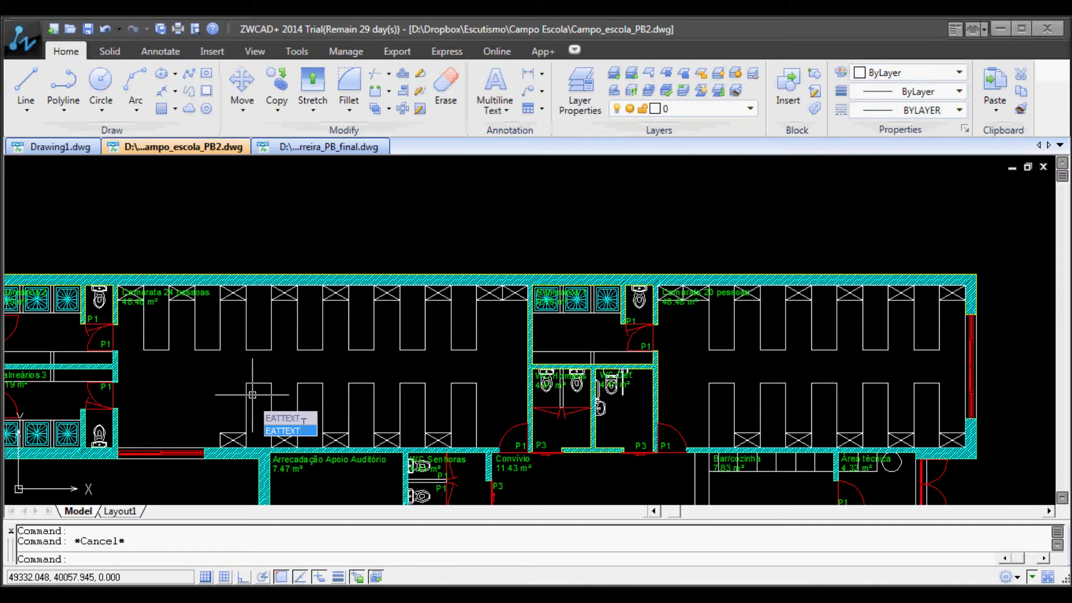
key(Return)
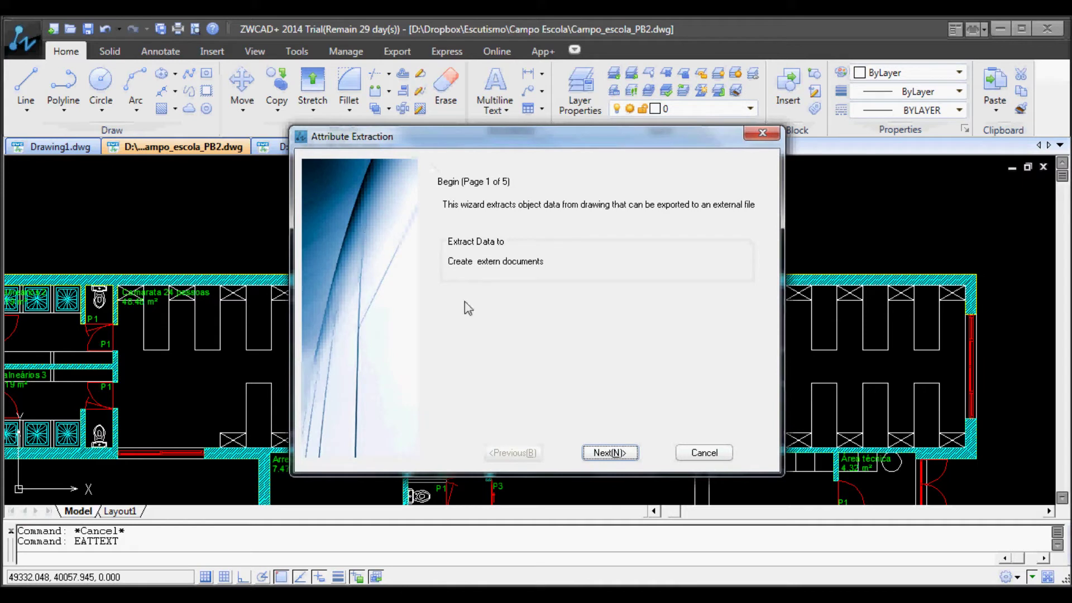
Exclude blocks without attributes, keep only the Mvaos block checked, and omit the Name property
click(612, 455)
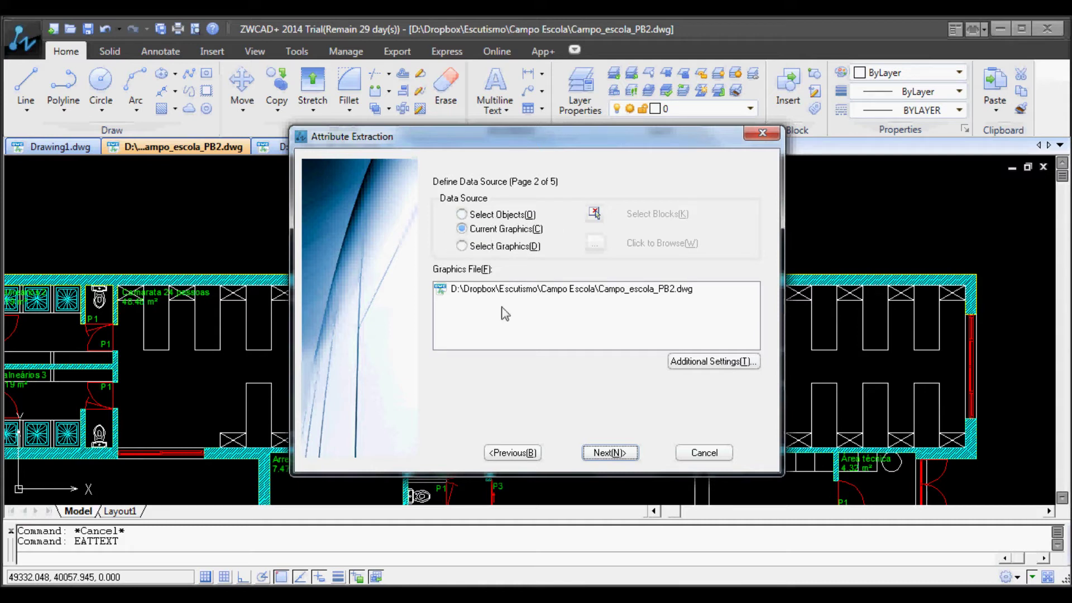
click(600, 458)
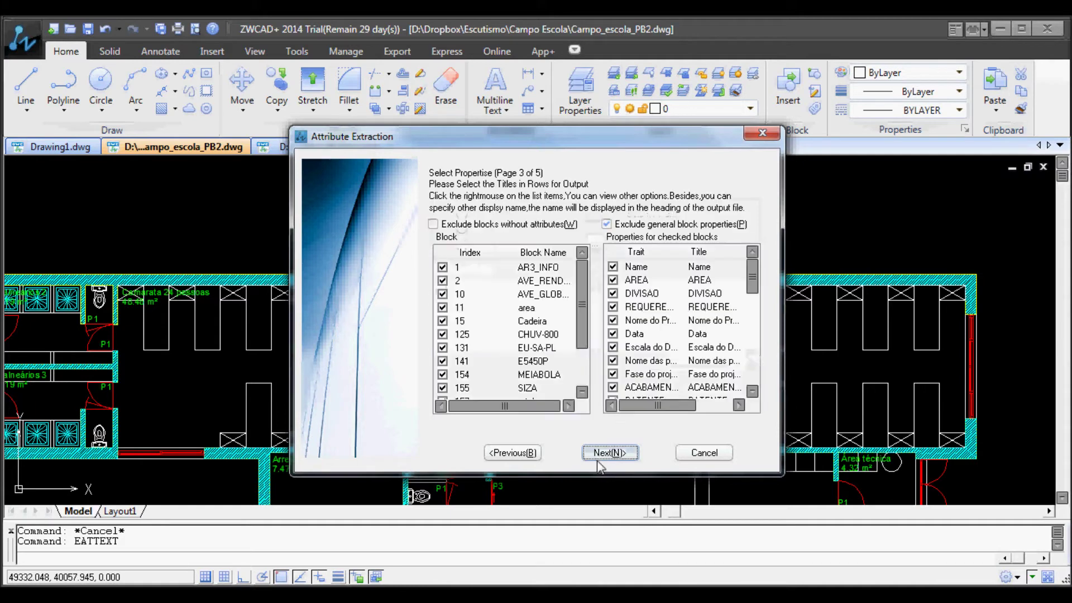
click(463, 225)
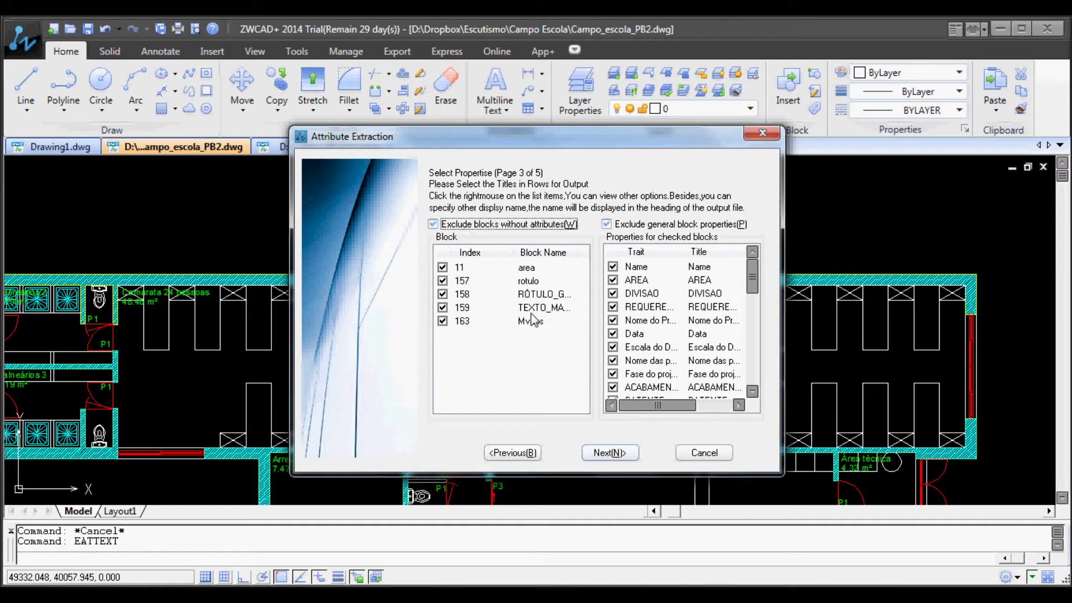
click(505, 321)
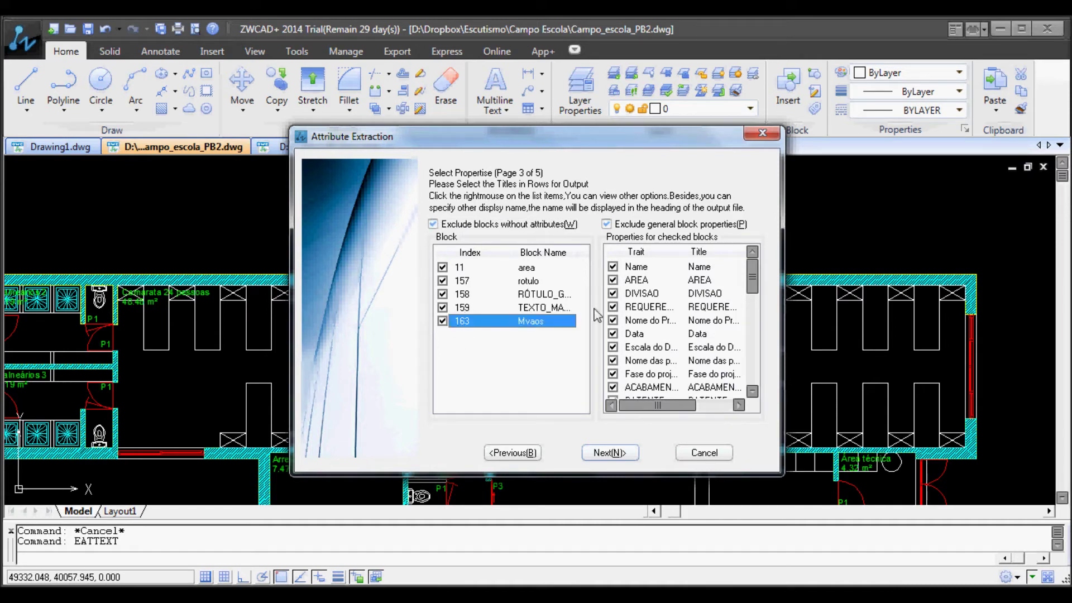
click(442, 307)
click(442, 281)
click(442, 267)
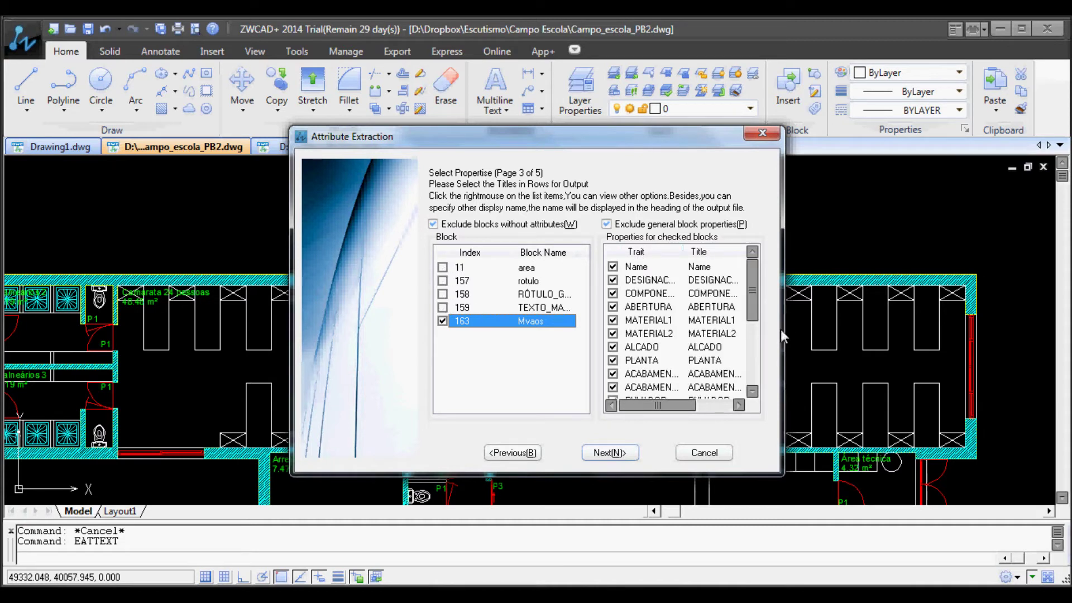
mouse_move(657, 405)
mouse_down()
mouse_move(720, 407)
mouse_move(651, 410)
mouse_up()
click(613, 267)
Preview the extracted door data, sorting the rows and moving the designation column first
click(607, 455)
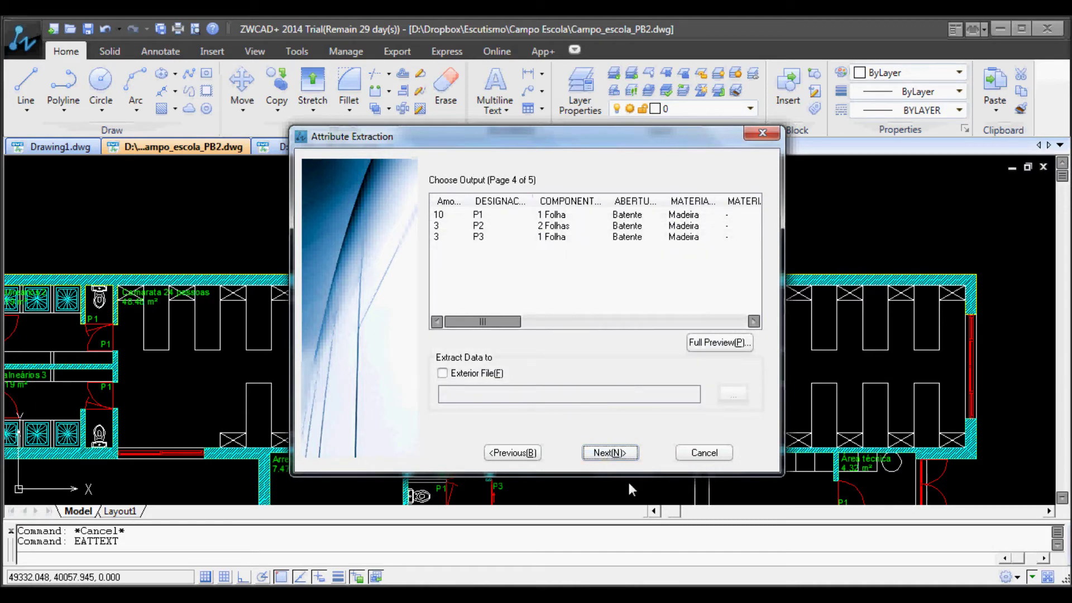
click(513, 453)
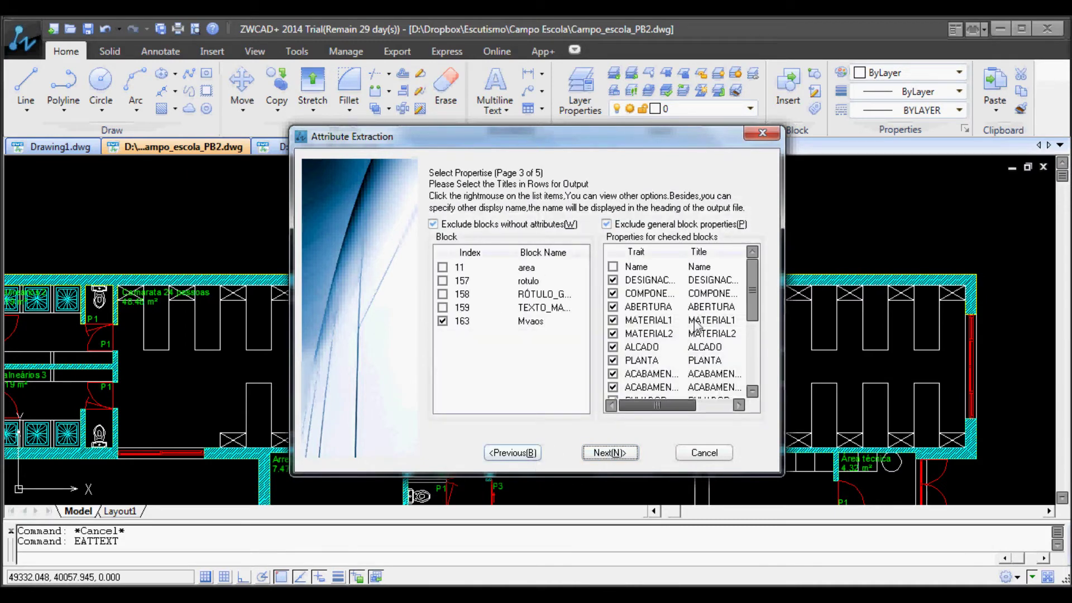
click(601, 453)
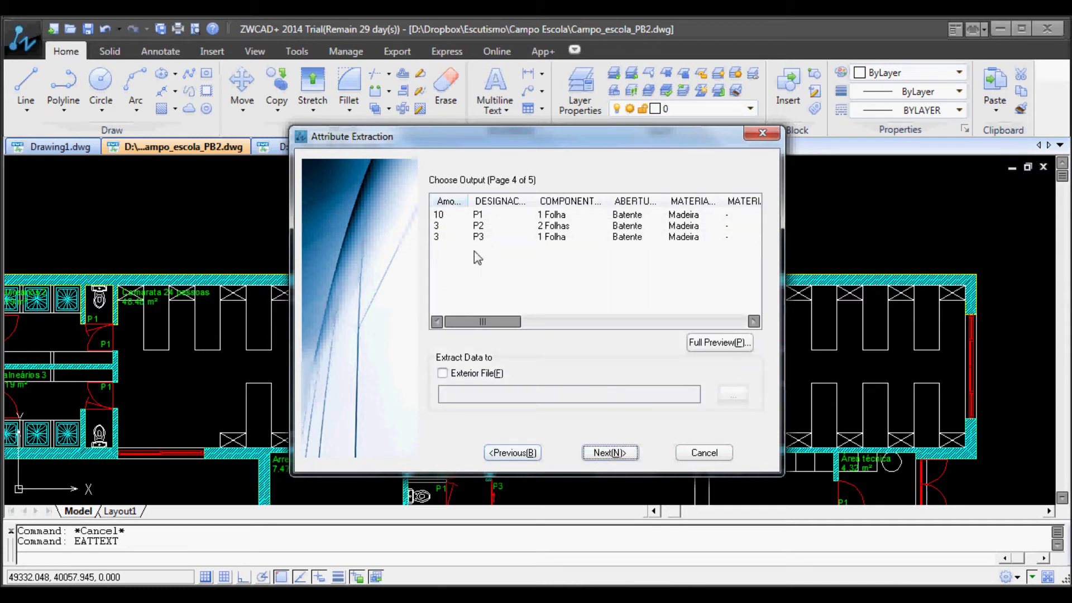
click(448, 201)
click(516, 201)
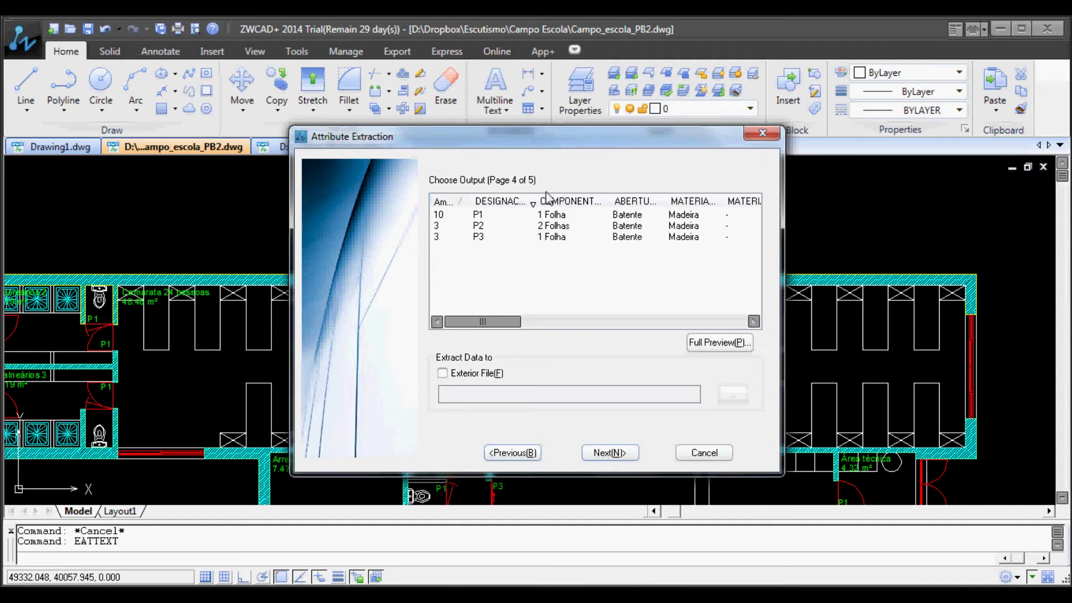
drag(544, 204, 468, 223)
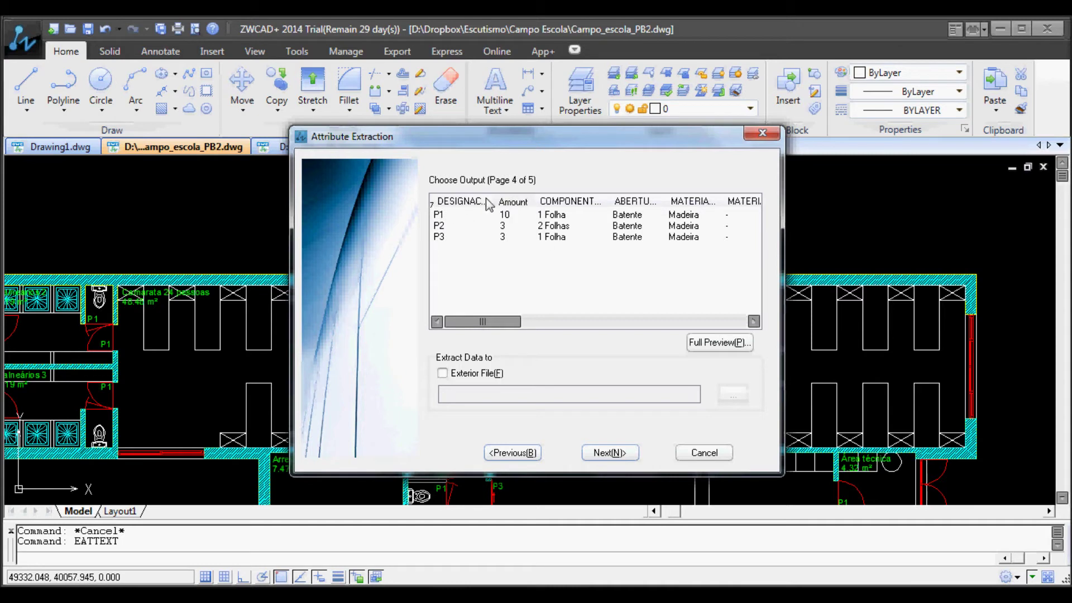
mouse_move(527, 201)
mouse_down()
mouse_move(441, 205)
mouse_move(544, 205)
mouse_up()
Export the data as the xls file Campo_escola_PB2.xls and finish the extraction wizard
click(466, 374)
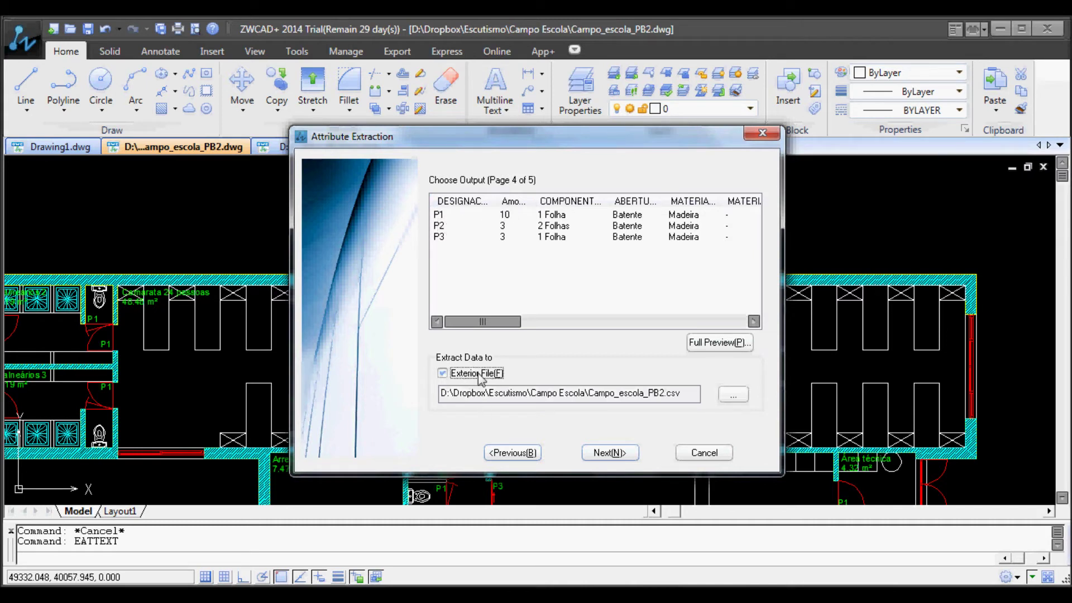
click(731, 392)
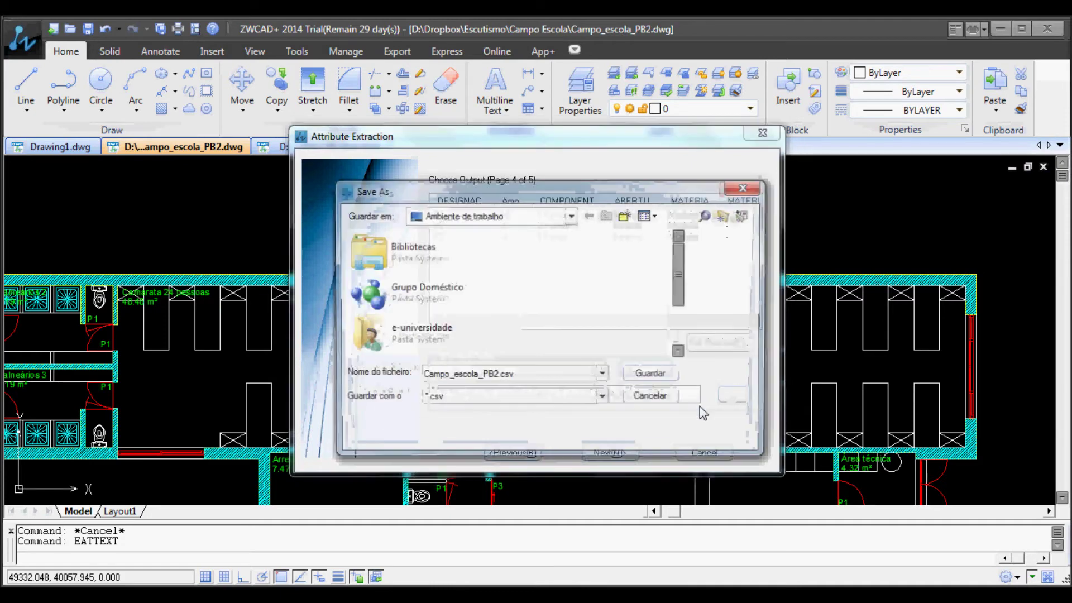
click(535, 397)
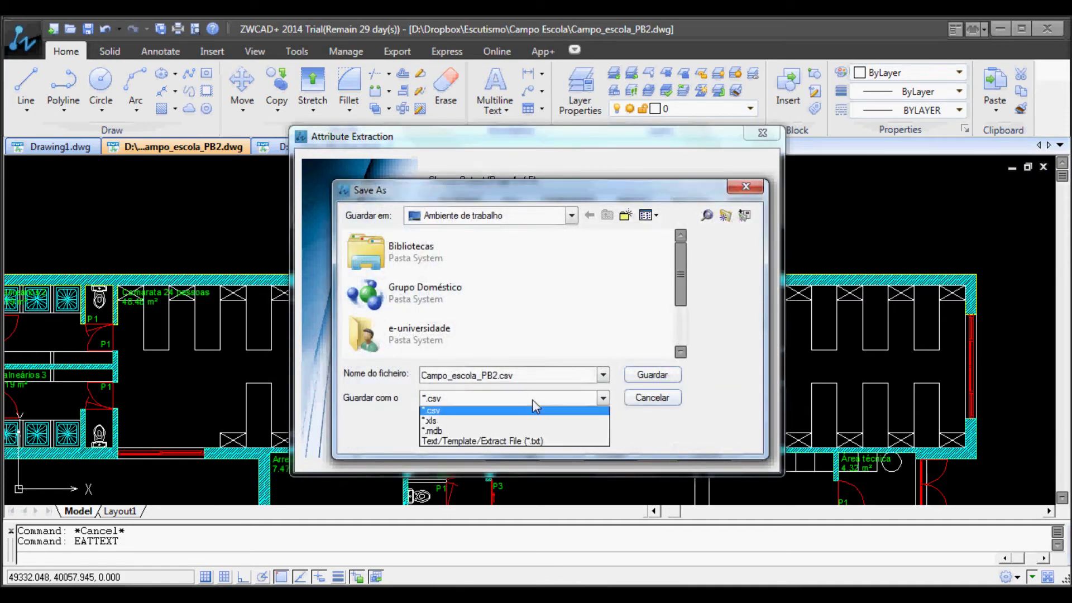
click(530, 422)
click(542, 376)
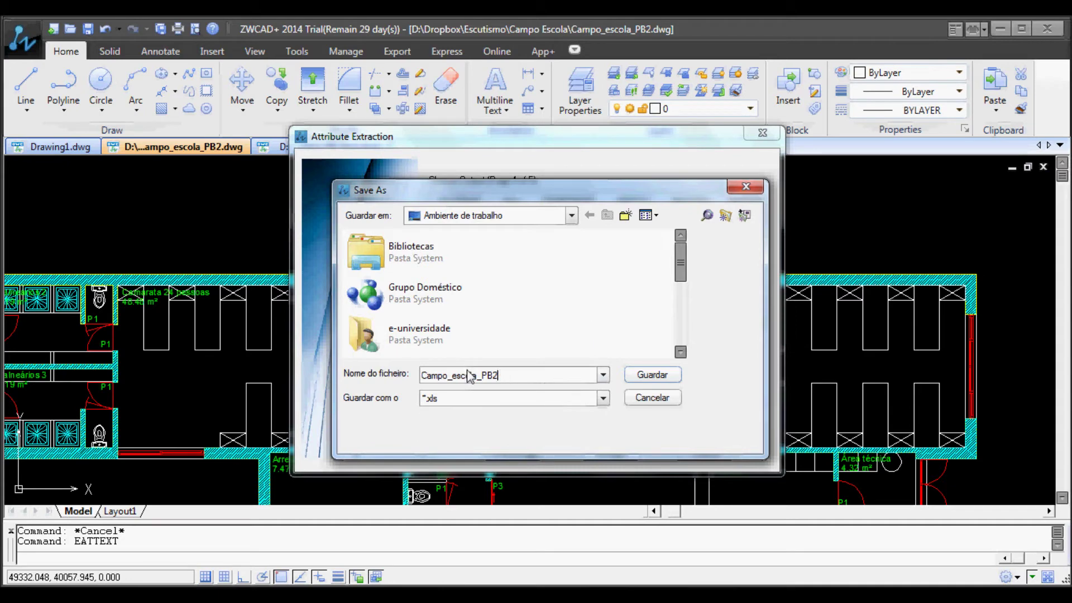
click(652, 374)
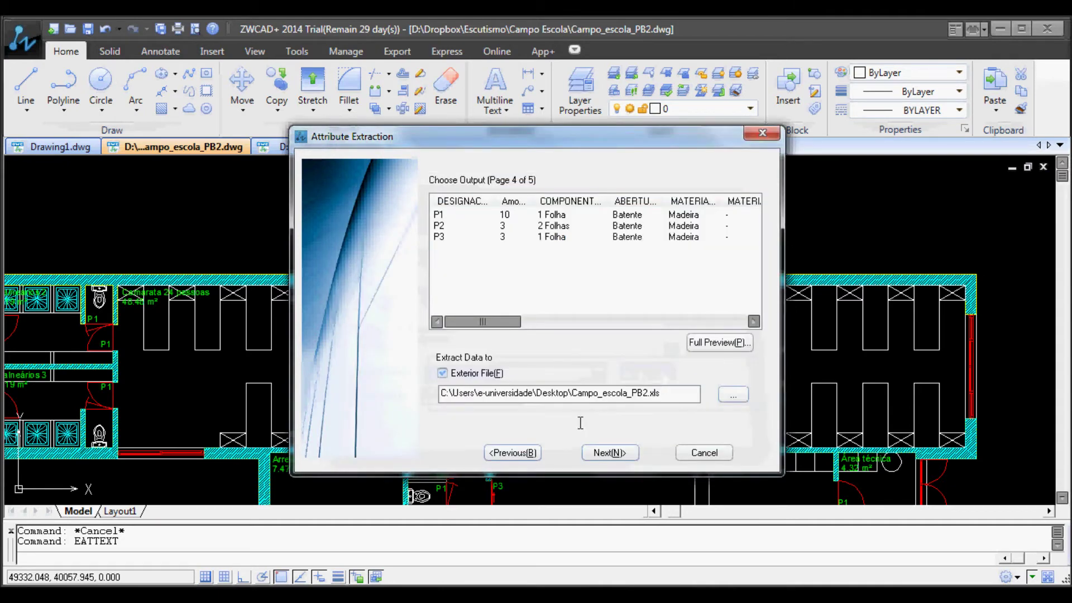
click(610, 454)
click(603, 453)
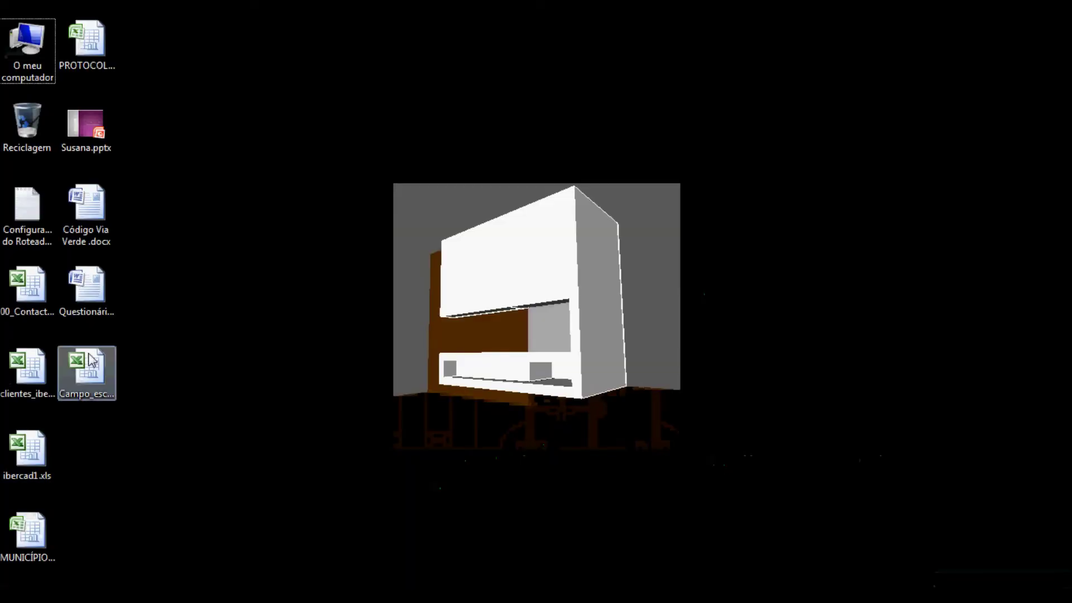
Open Campo_escola_PB2.xls from the desktop in Excel, past the format warning
click(86, 372)
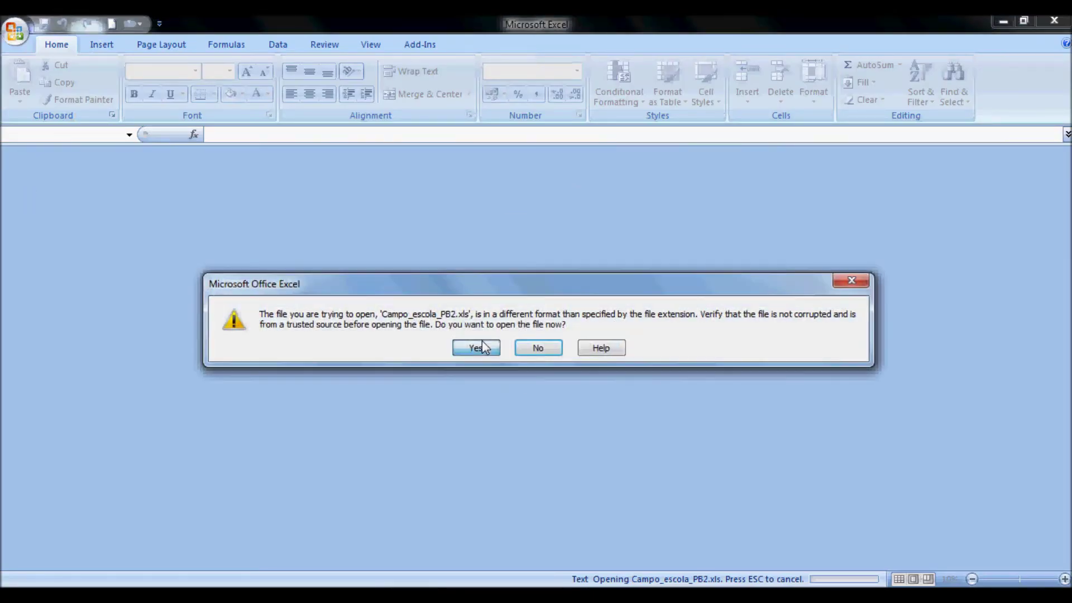
click(481, 341)
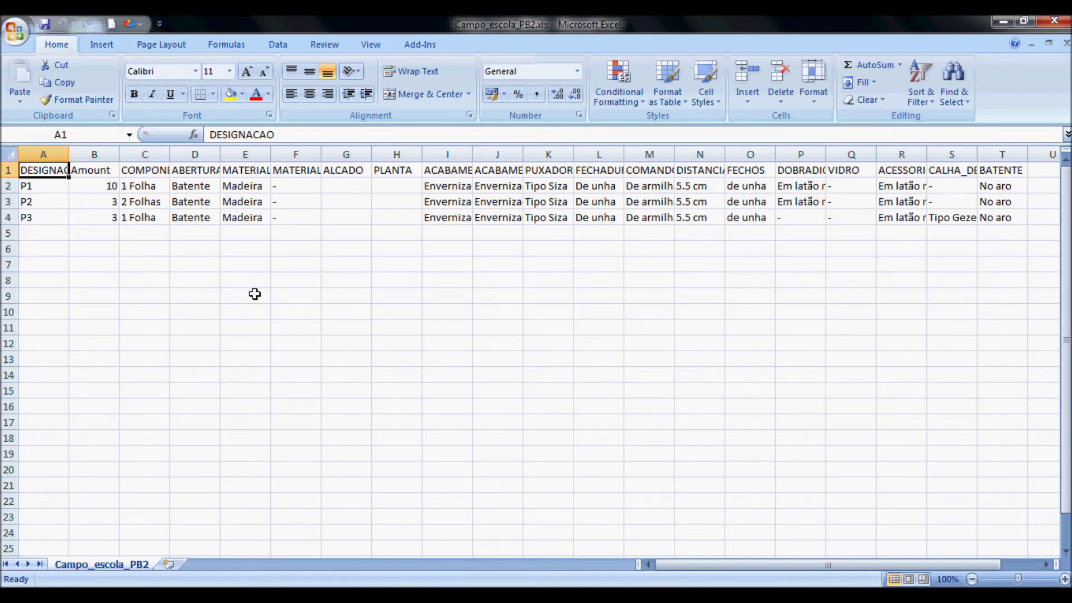
Select the table's header row and designation column A1:A4, then add a blank Sheet1
key(ctrl+shift+Right)
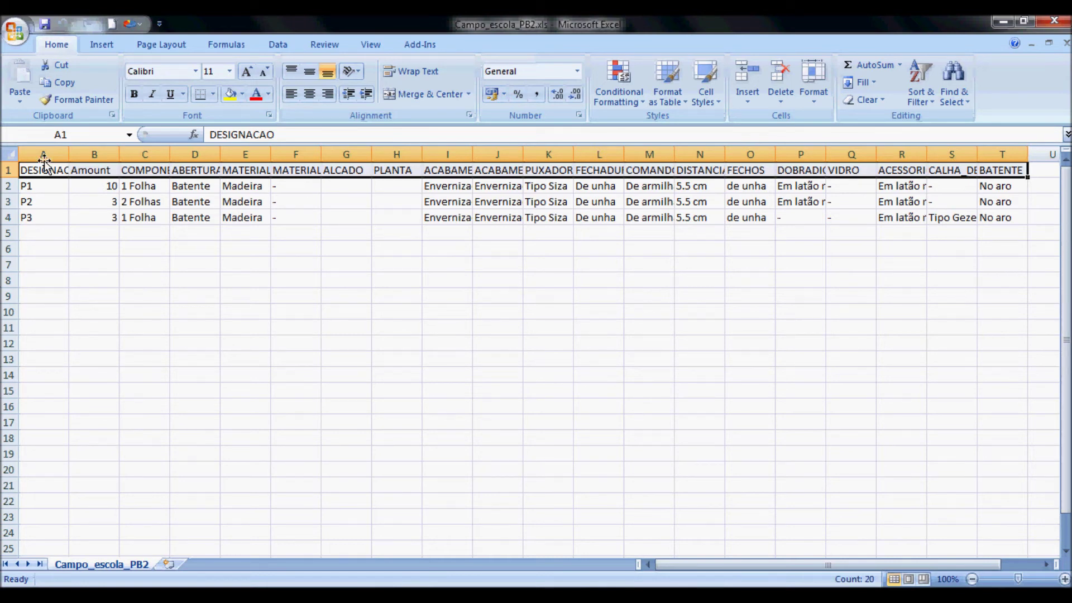
click(38, 186)
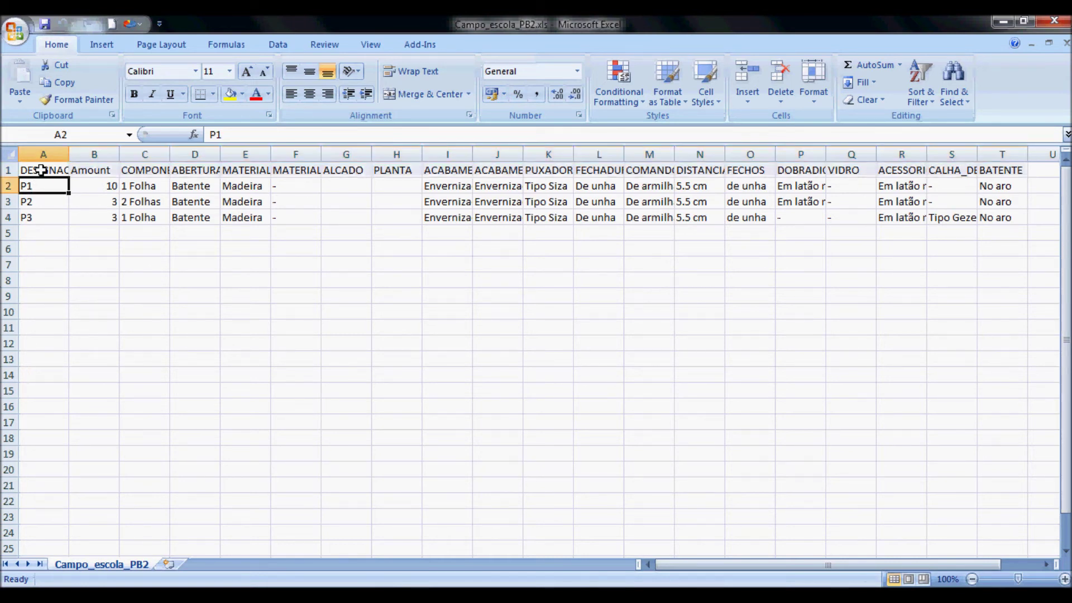
drag(41, 170, 31, 218)
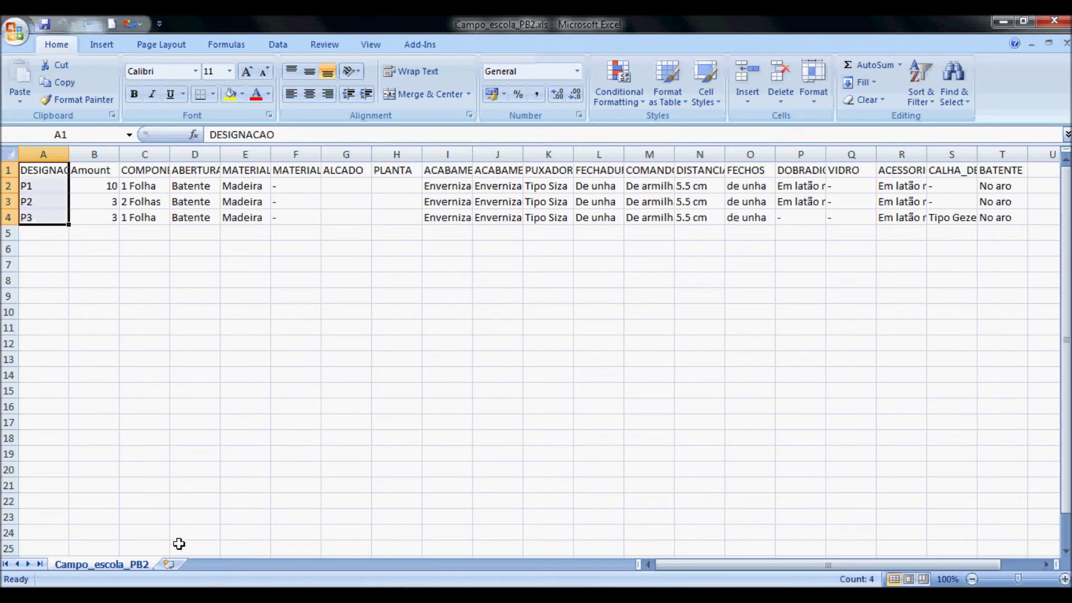
click(166, 565)
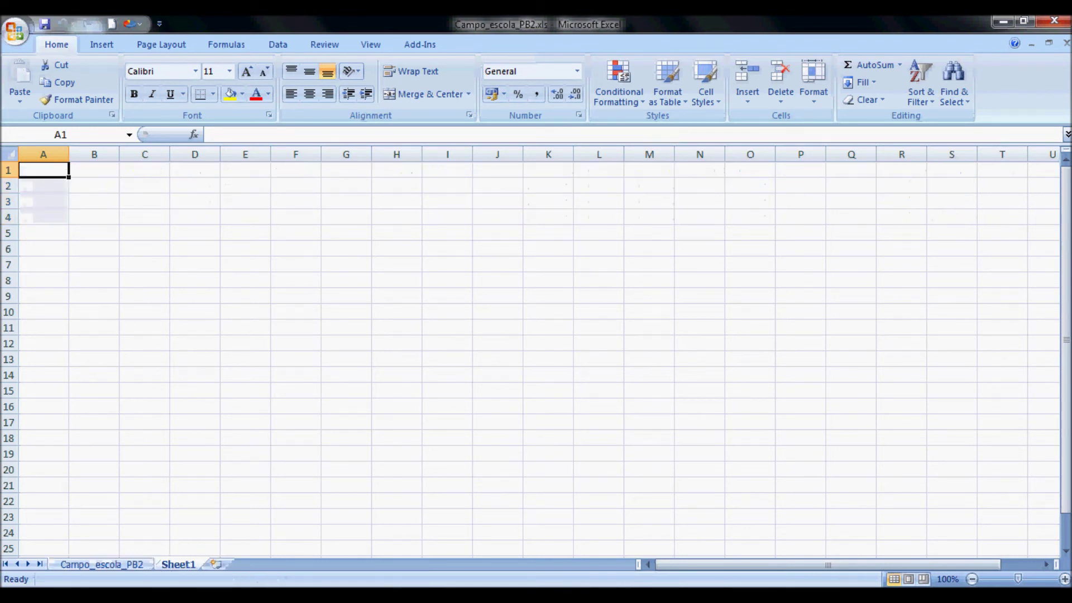
Copy the door table A1:T4 from Campo_escola_PB2 and switch to Sheet1
click(125, 565)
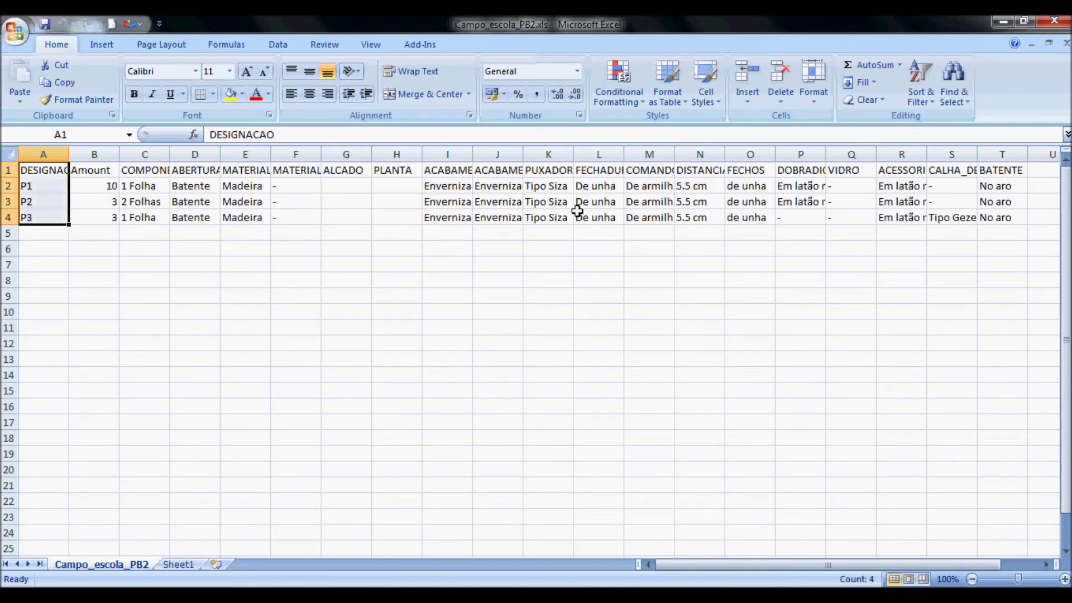
drag(1019, 220, 49, 172)
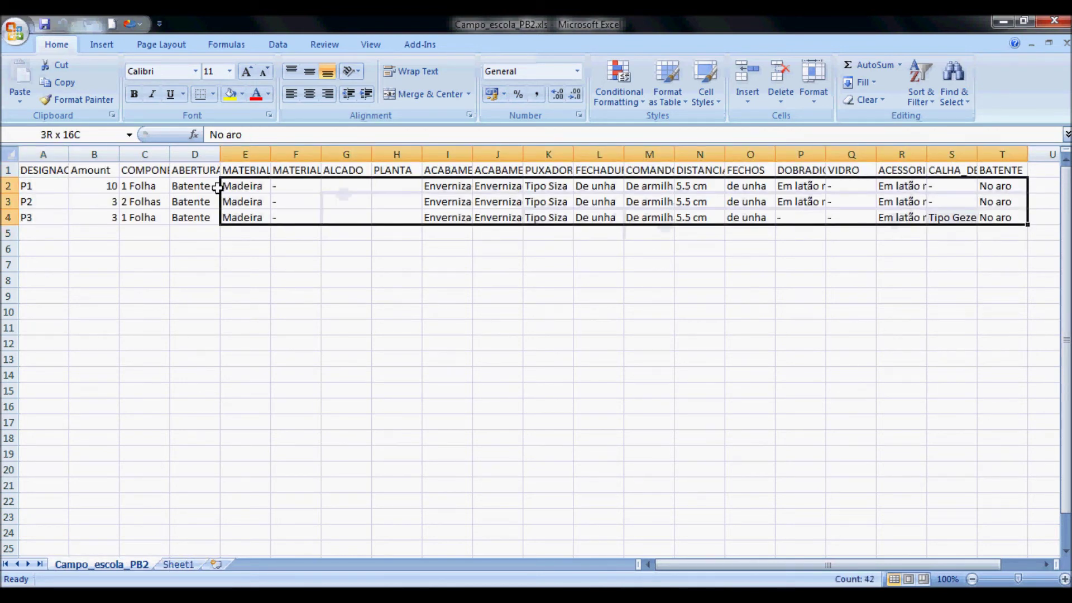
right_click(118, 182)
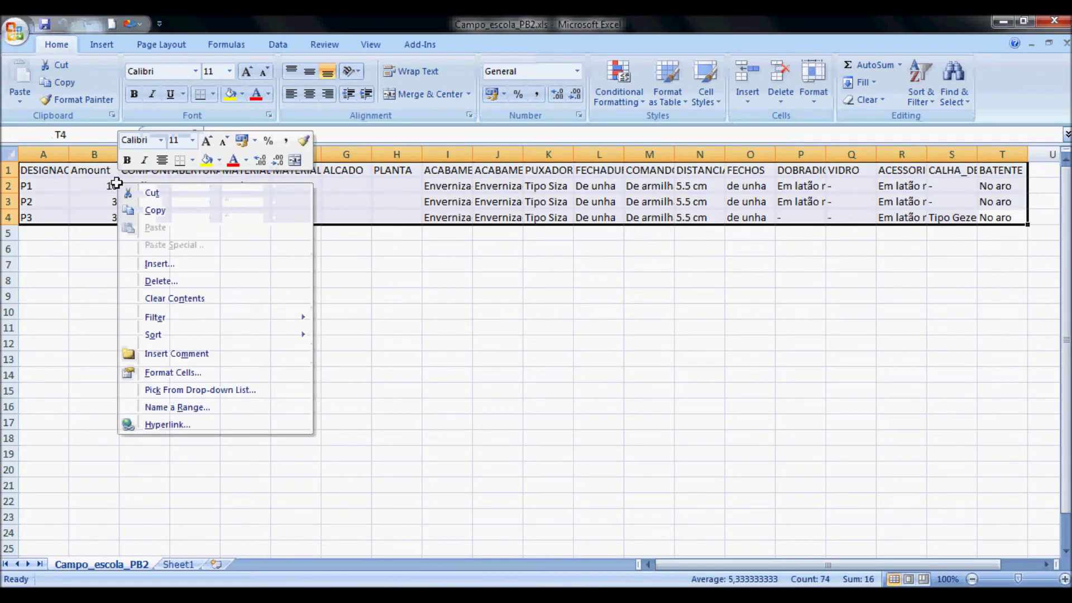
click(157, 211)
click(170, 565)
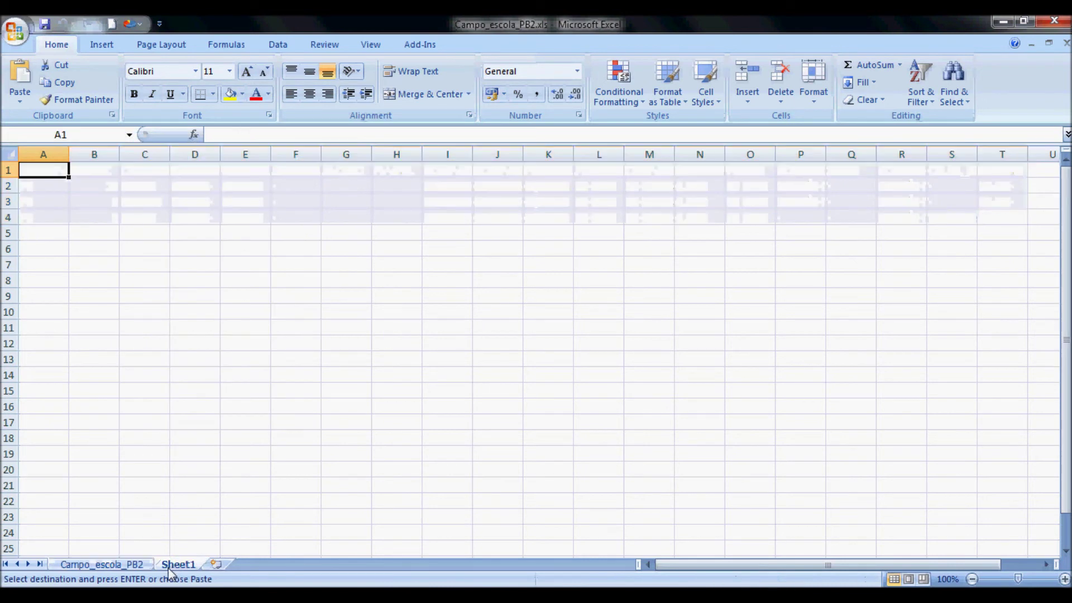
Paste the door table into A1 of Sheet1 with Transpose enabled
right_click(34, 170)
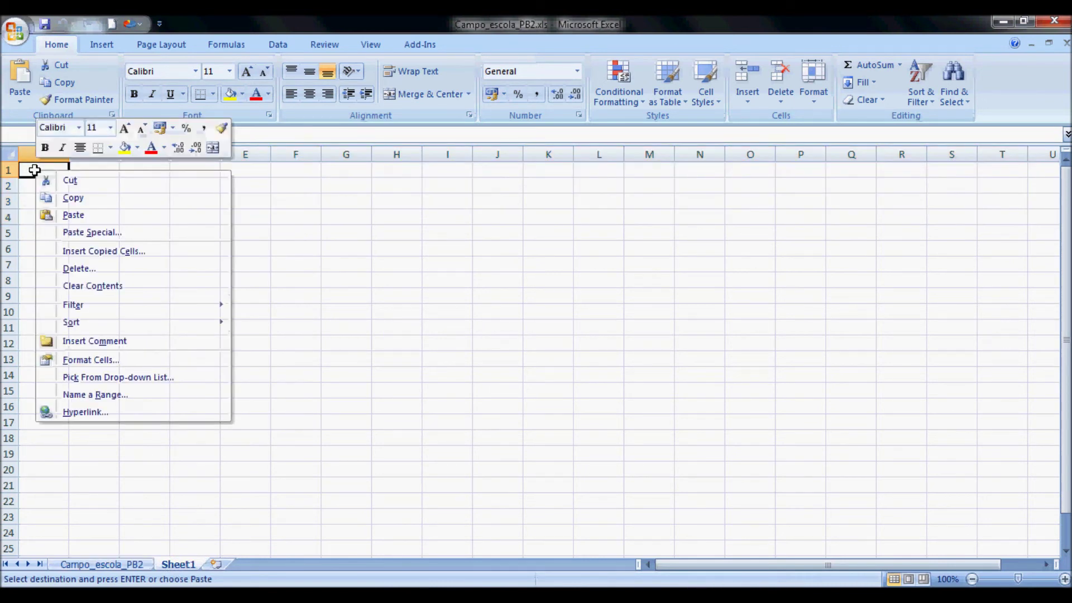
click(98, 238)
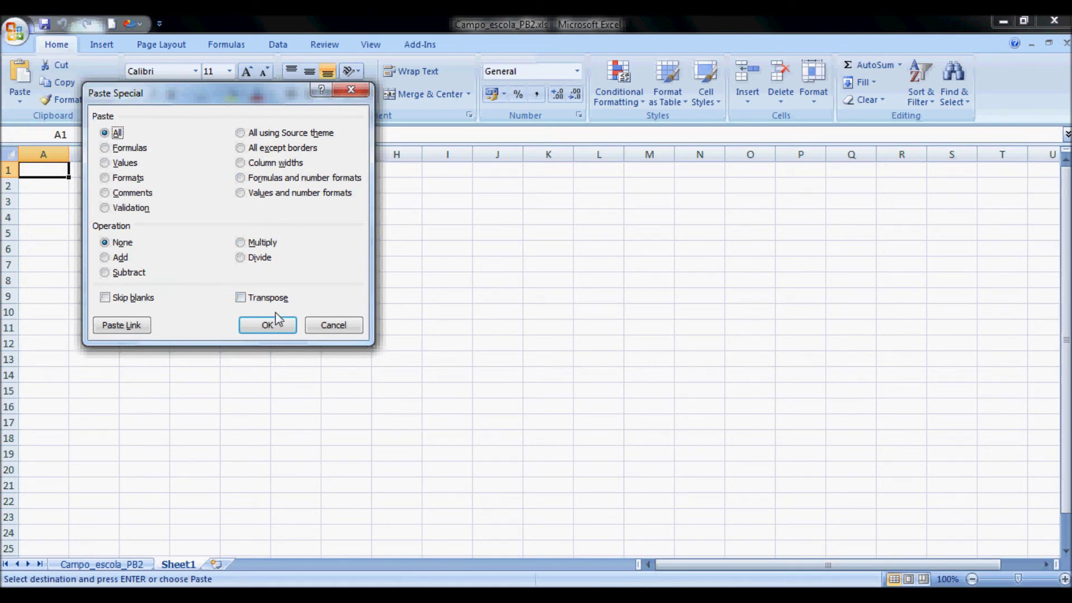
click(263, 297)
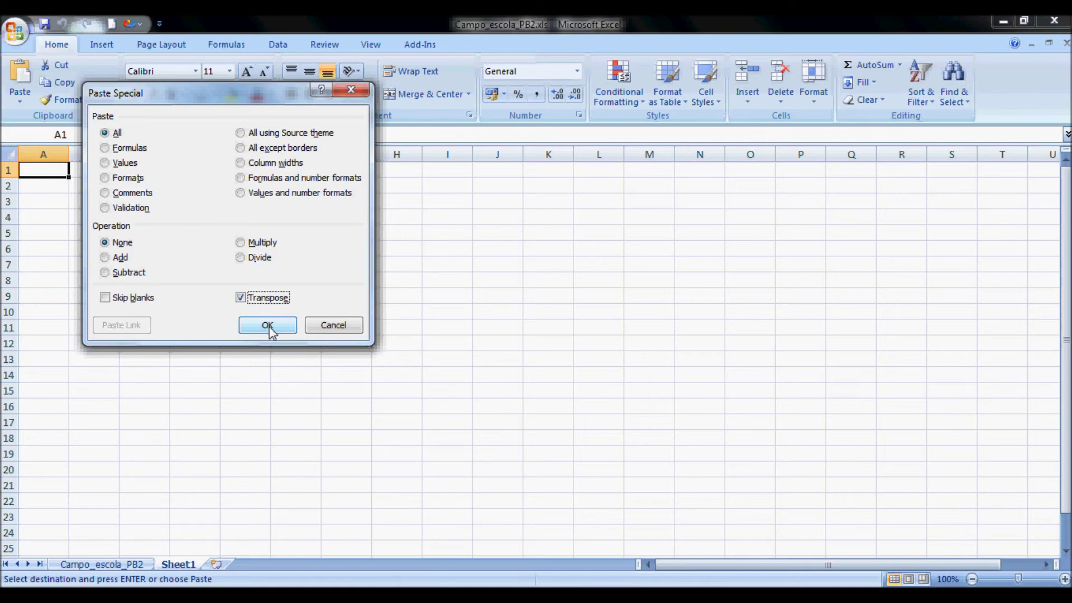
click(268, 326)
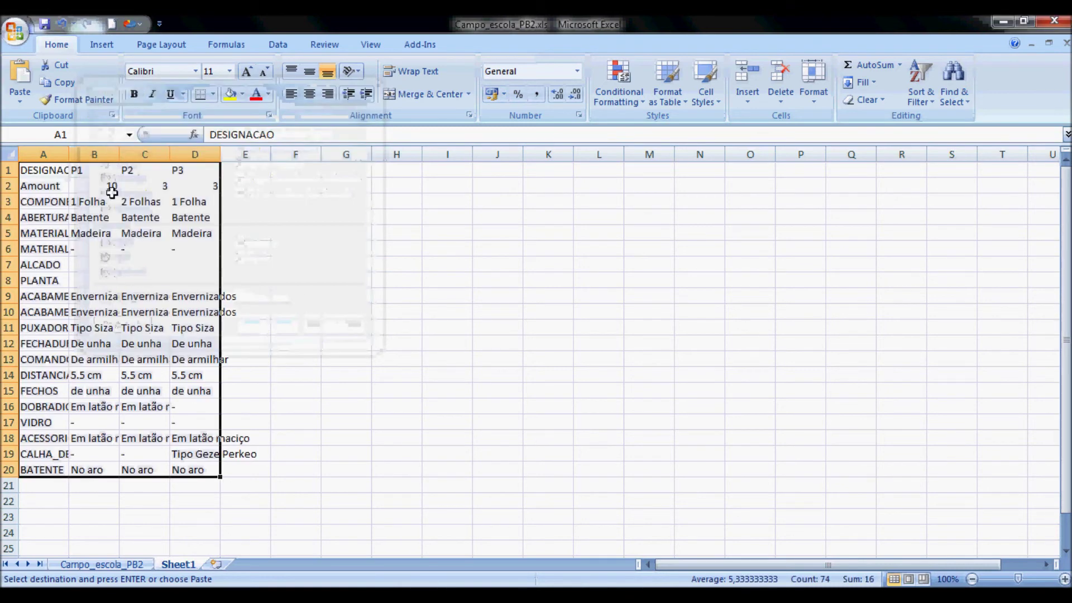
AutoFit all columns to their contents, then select cell D20
click(11, 156)
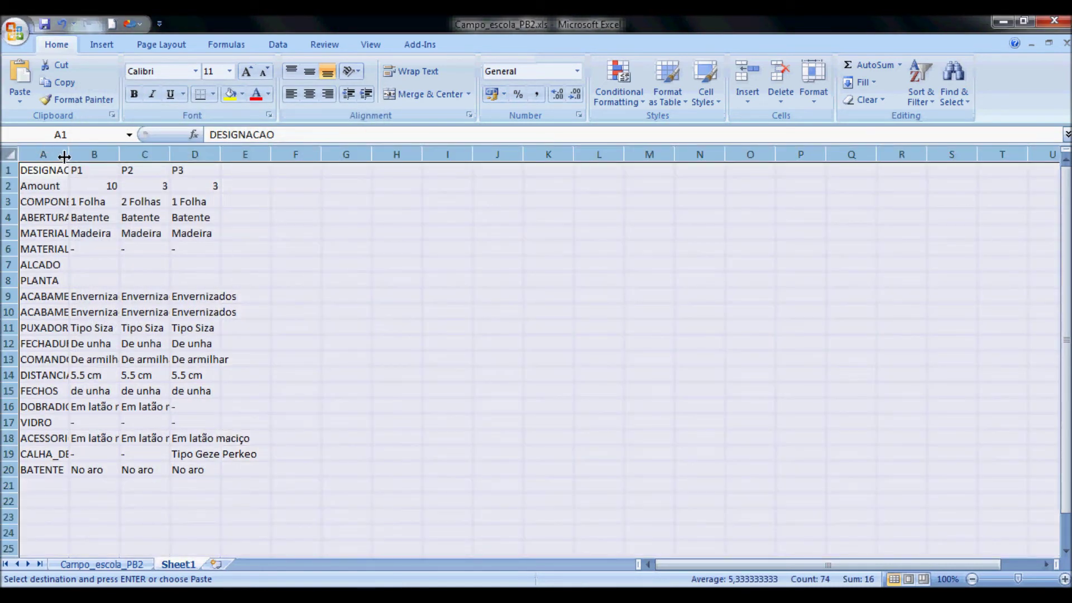
double_click(69, 155)
click(374, 377)
click(356, 470)
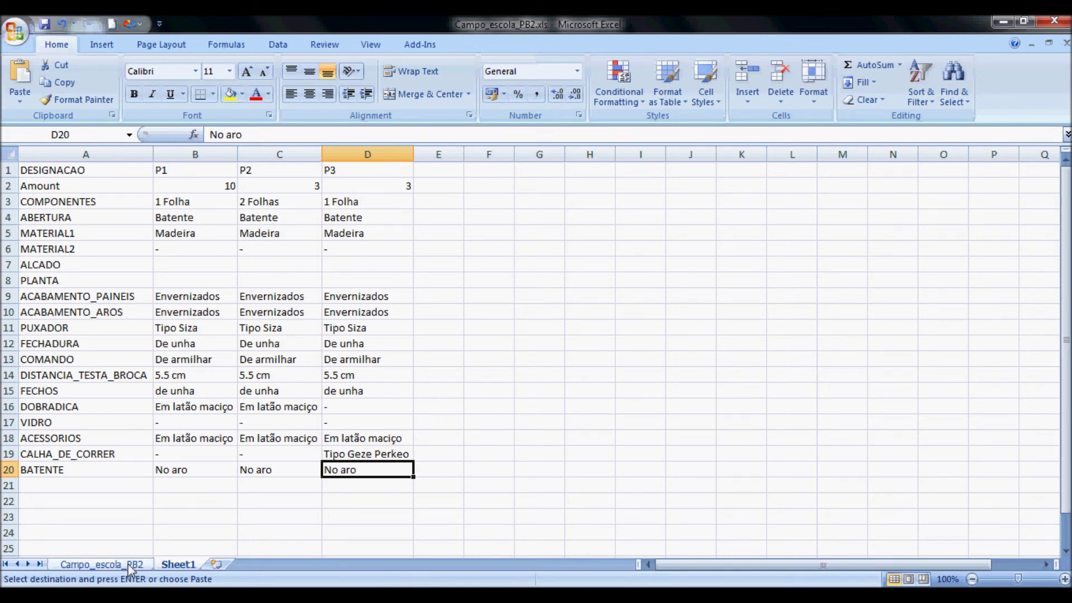
Delete the original Campo_escola_PB2 sheet
right_click(129, 564)
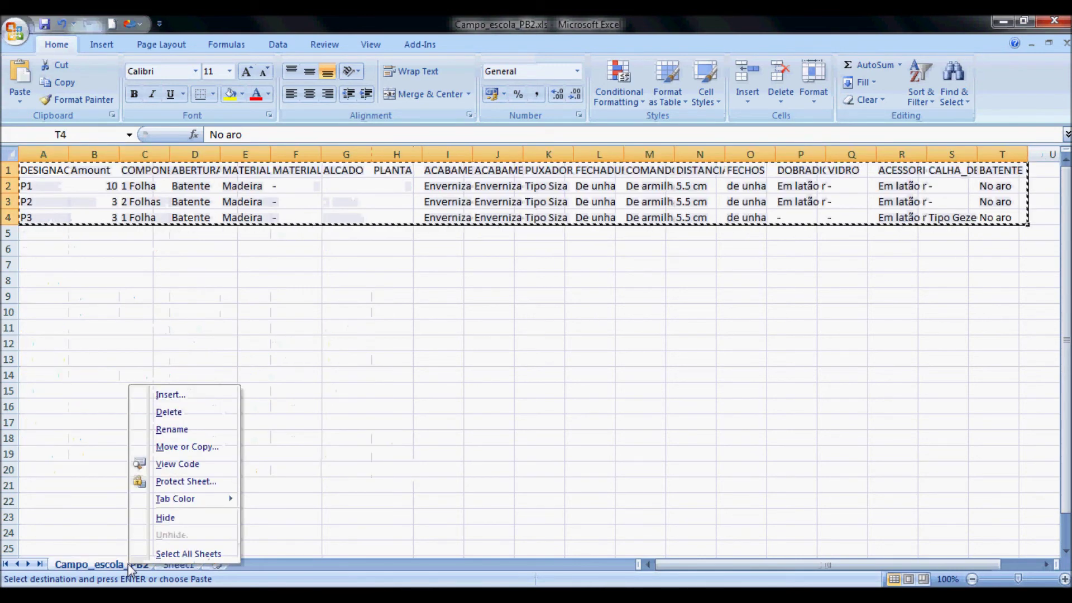
click(188, 414)
click(509, 347)
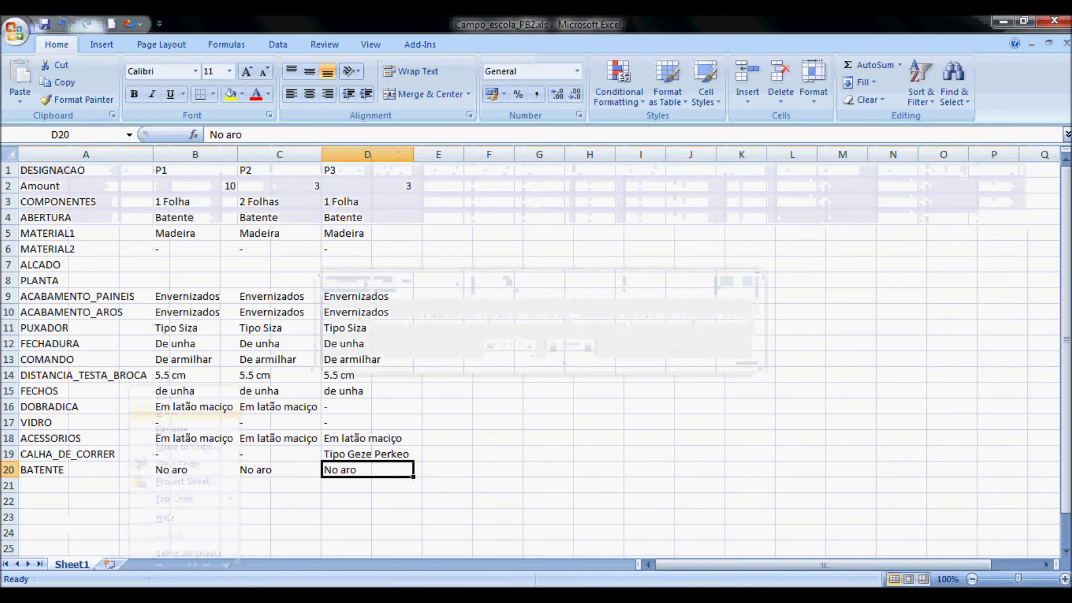
Centre the values in columns B to D
click(371, 169)
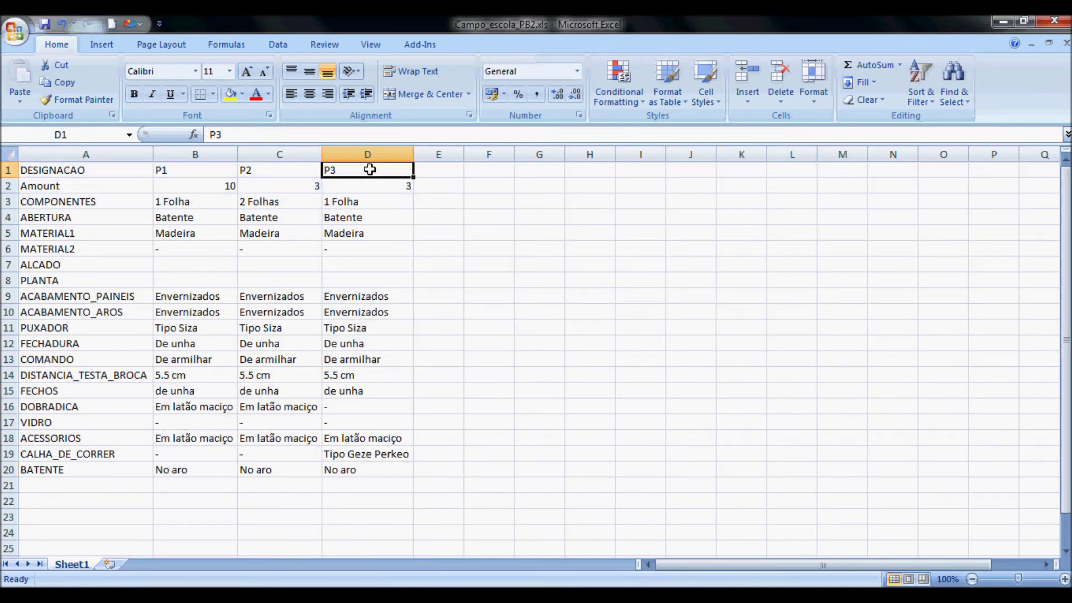
drag(86, 154, 367, 154)
click(279, 170)
click(196, 201)
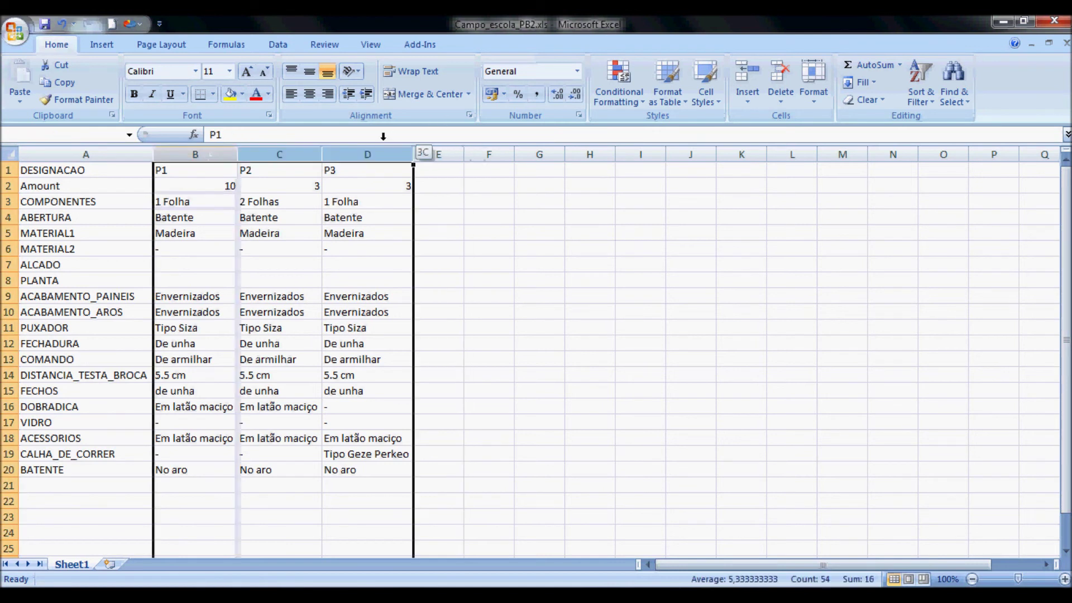
click(326, 95)
click(309, 93)
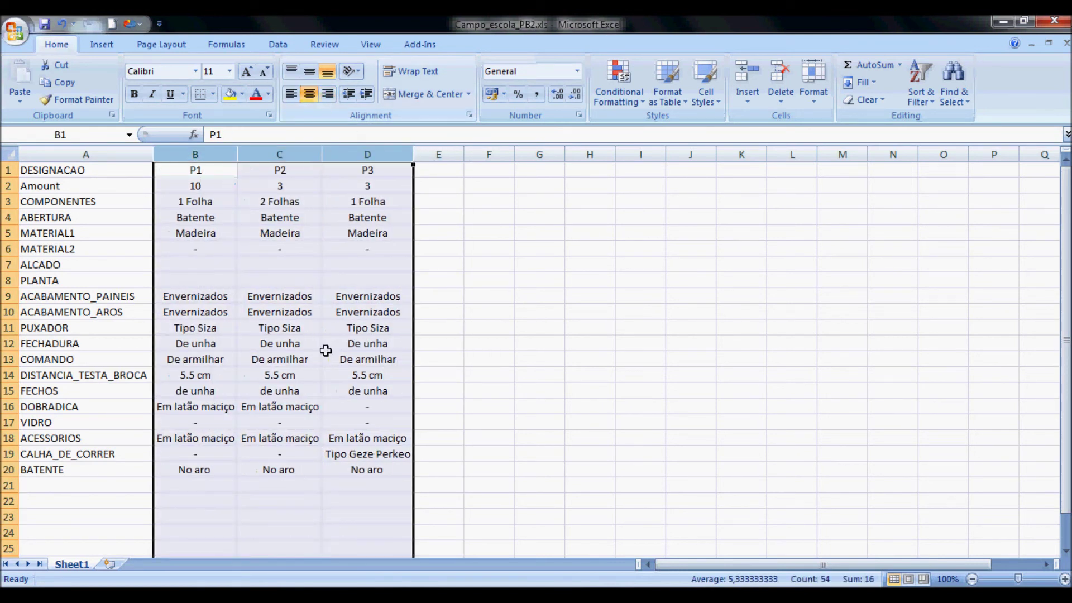
click(367, 233)
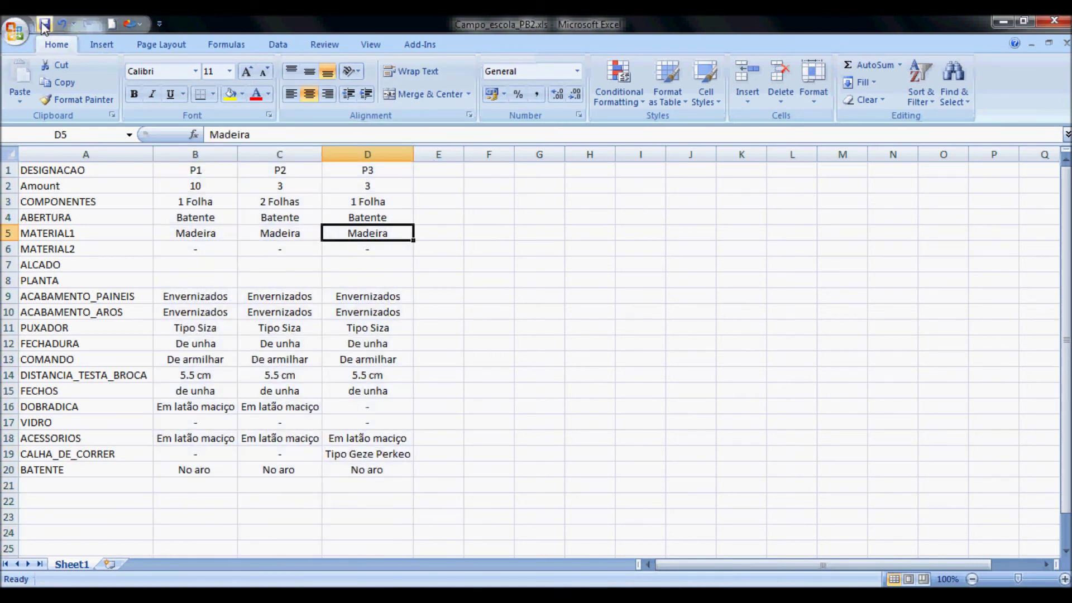
Save the workbook in its current format, then close Excel without saving further changes
click(44, 24)
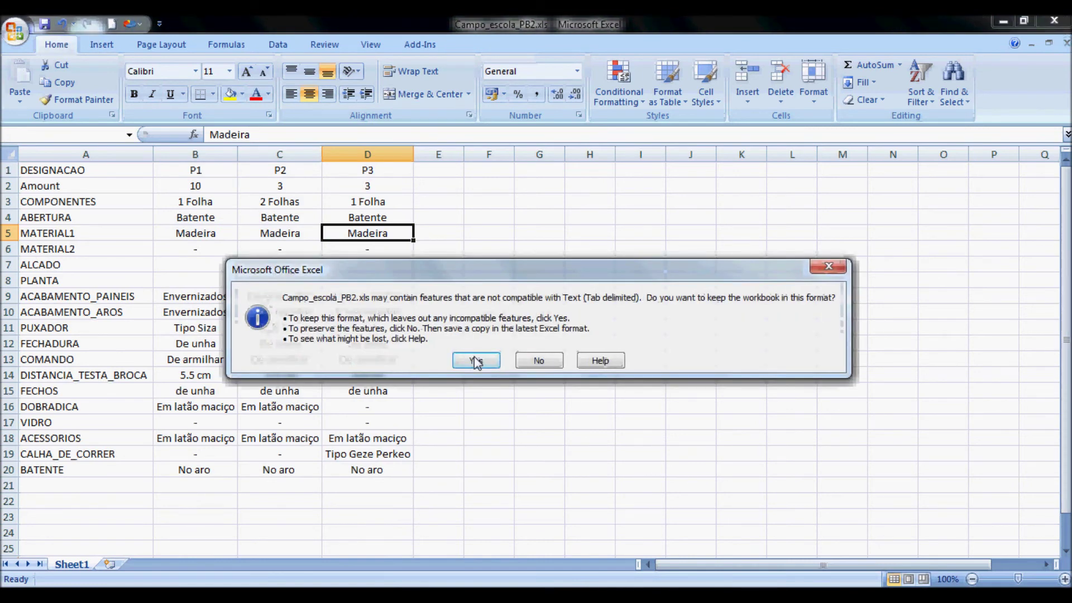
click(478, 360)
click(1054, 21)
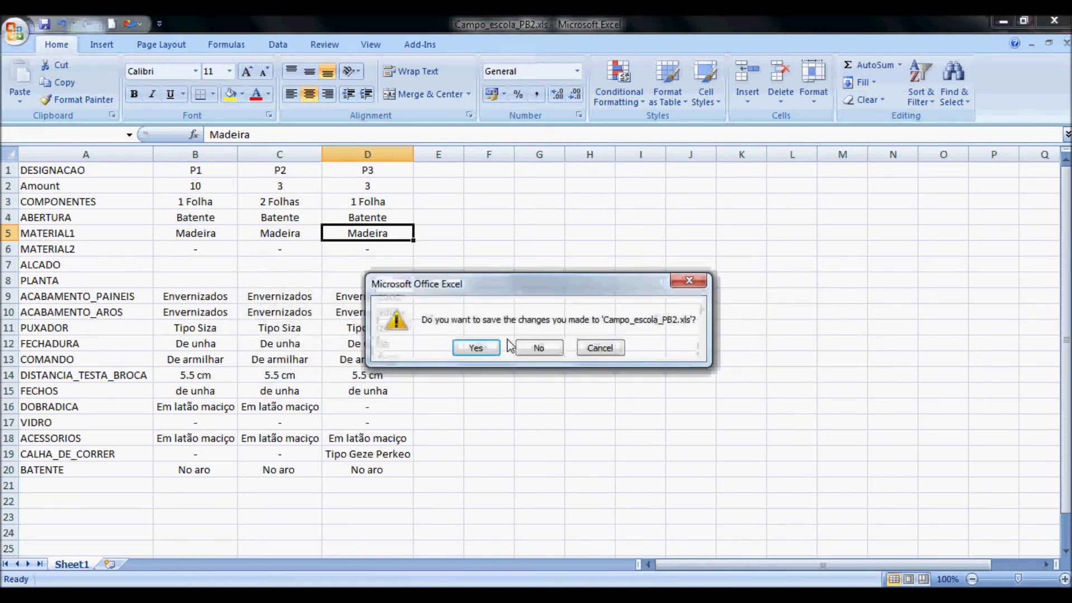
click(476, 348)
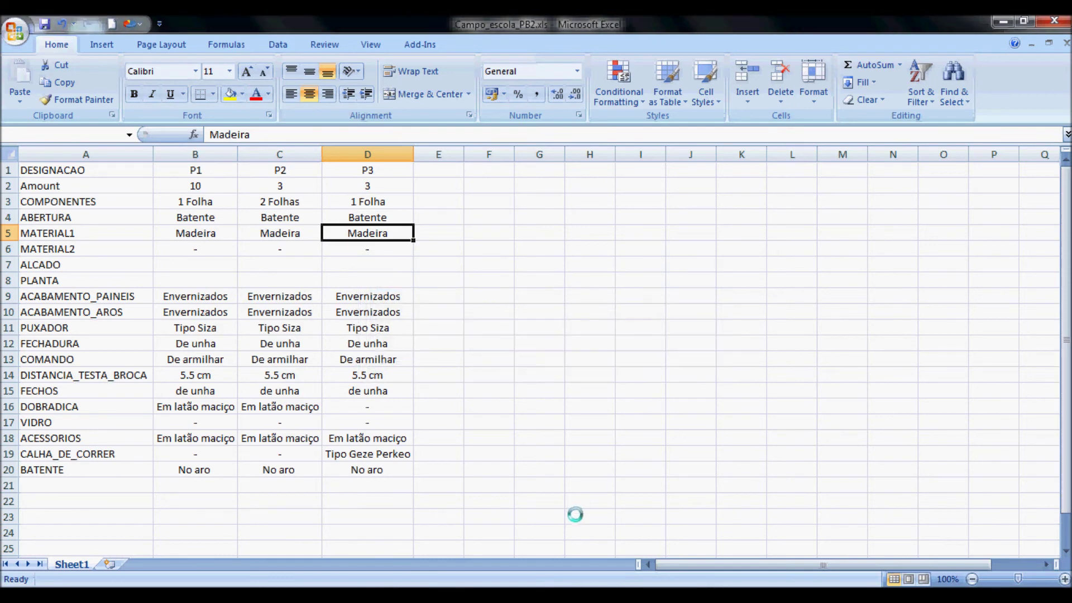
click(474, 366)
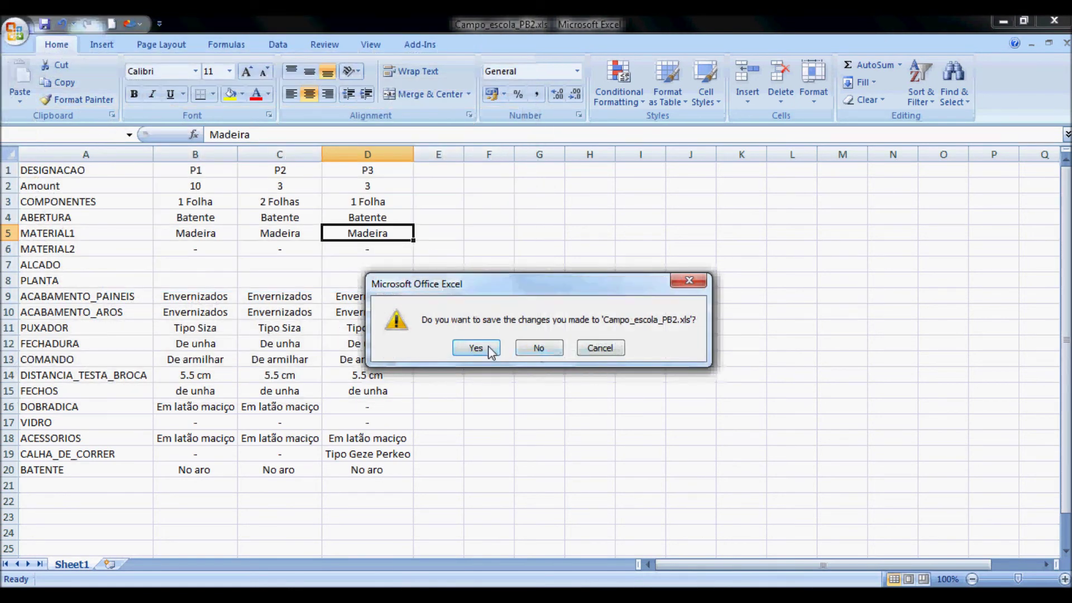
click(538, 349)
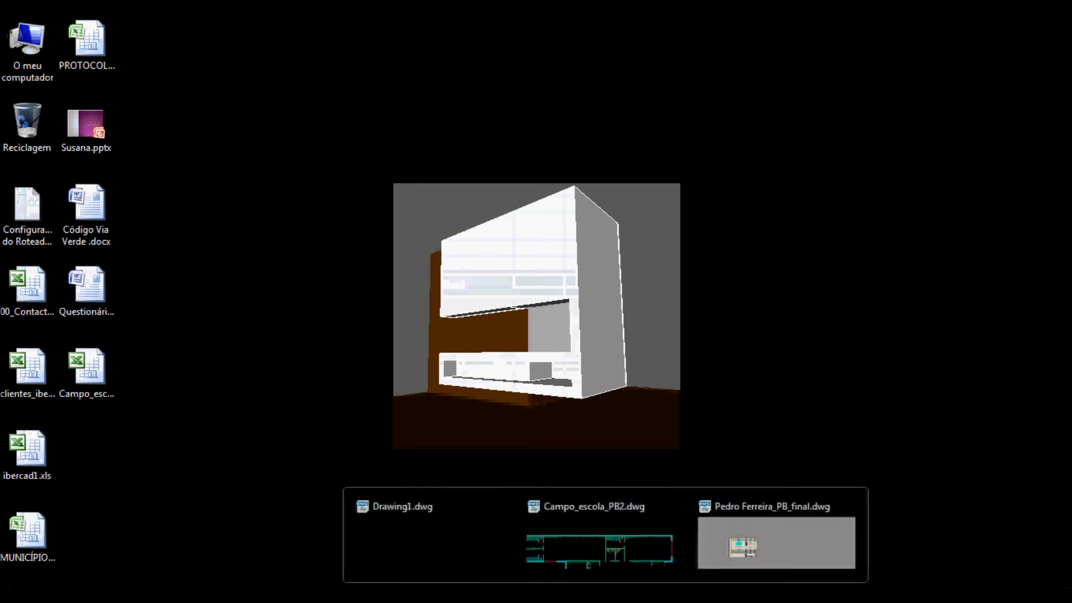
Return to Campo_escola_PB2.dwg, zoom onto the DESIGNACAO-to-BATENTE list, and show the Annotate tools
click(755, 552)
scroll(701, 418, down, 5)
scroll(581, 351, up, 3)
scroll(400, 292, up, 3)
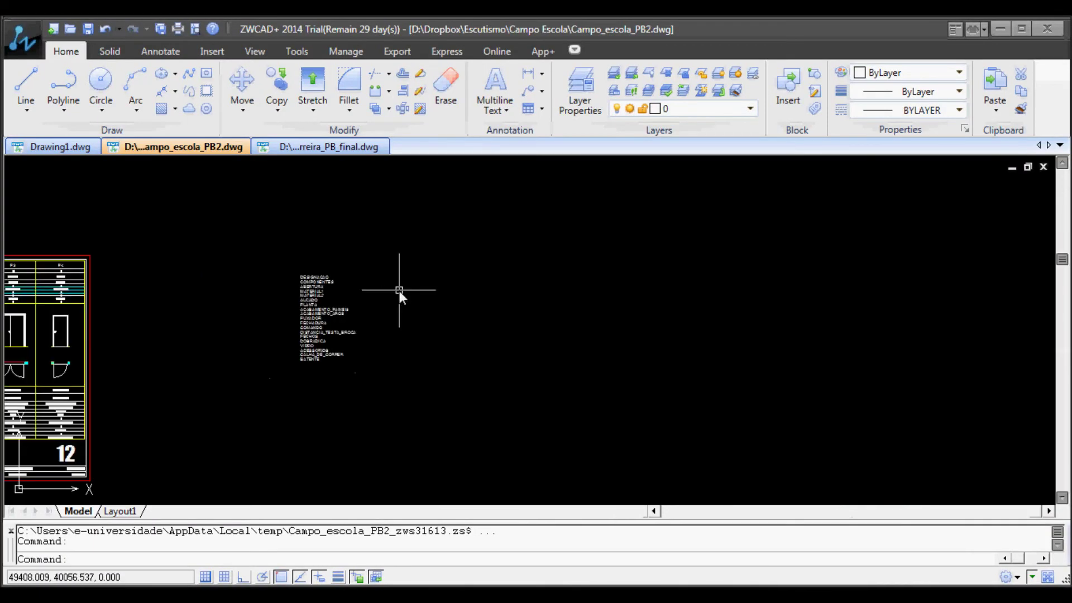
scroll(448, 328, up, 1)
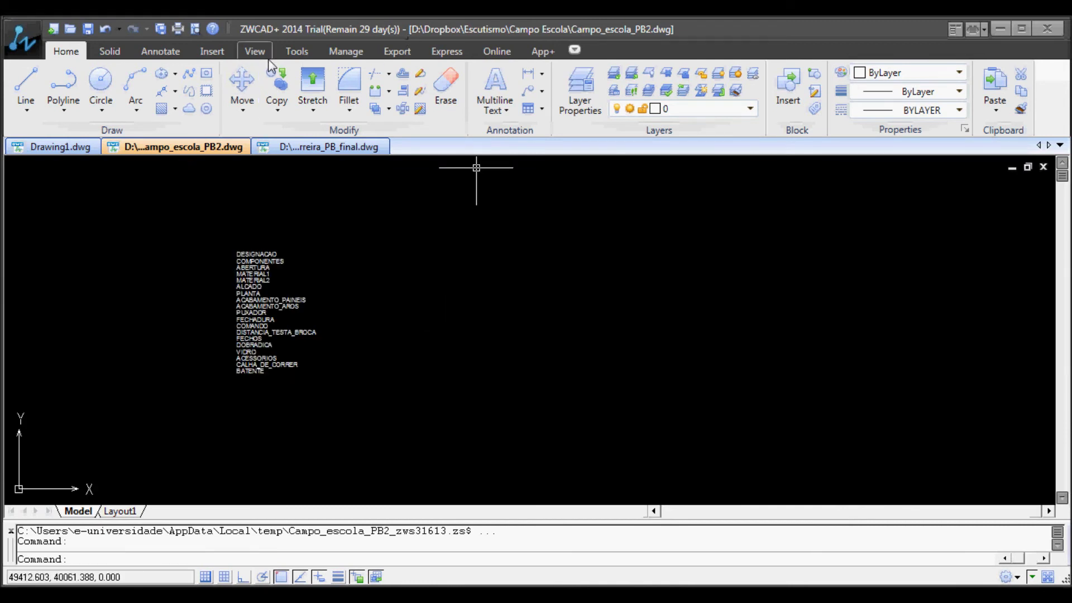
click(213, 51)
click(288, 51)
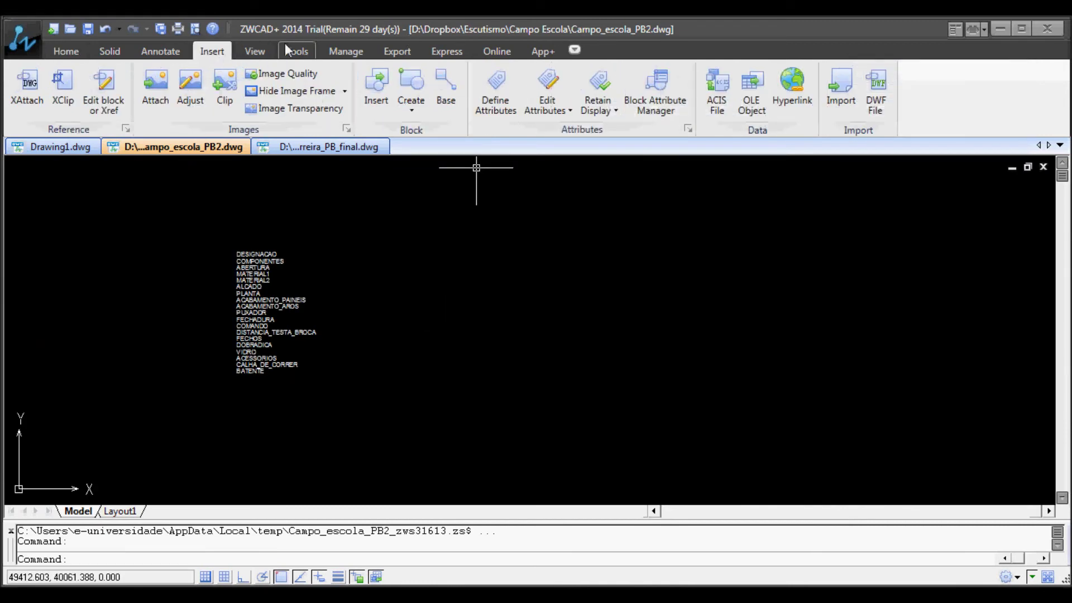
click(161, 53)
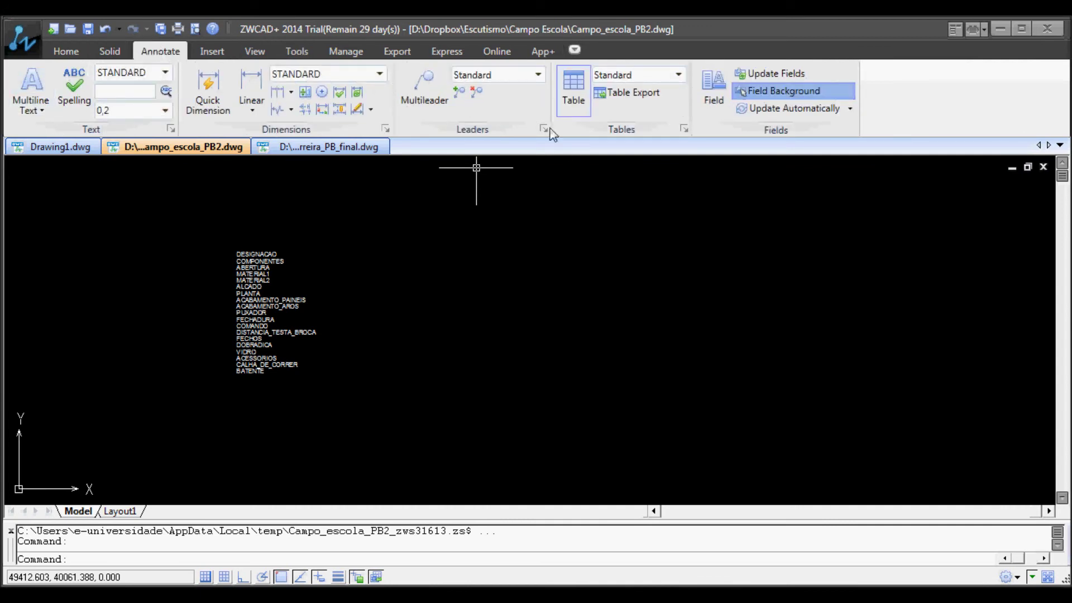
Insert a table sourced from Campo_escola_PB2.xls and place it beside the field-name list
click(575, 89)
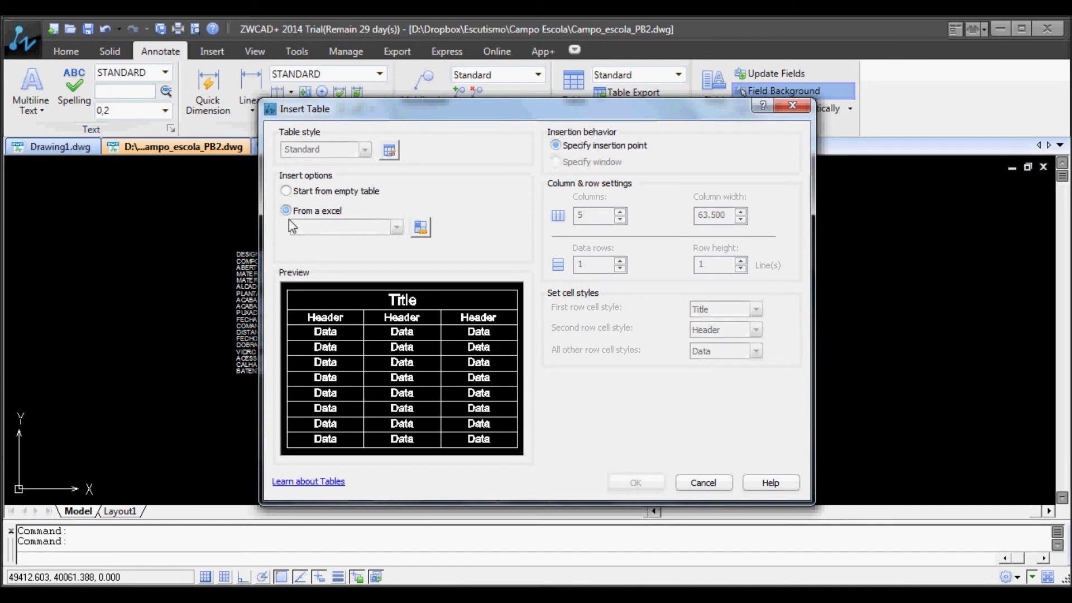
click(421, 228)
click(641, 191)
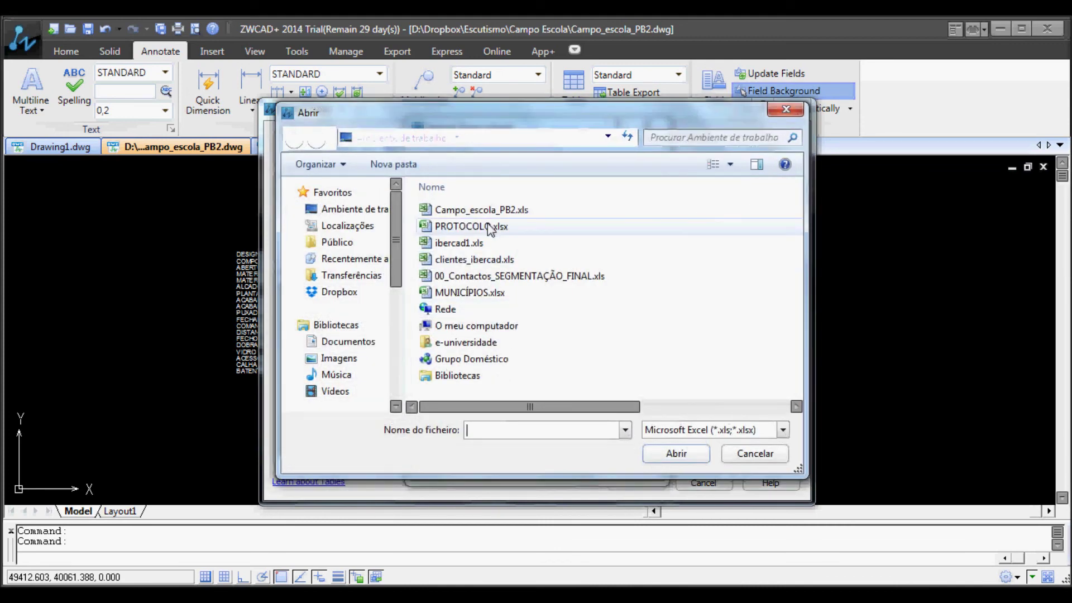
click(494, 213)
click(674, 456)
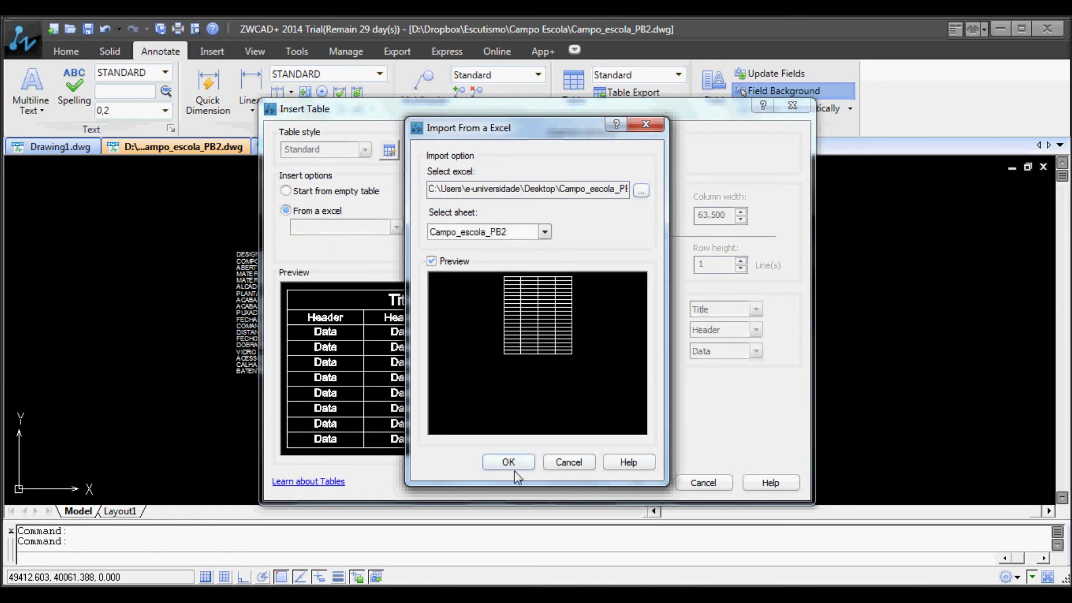
click(512, 460)
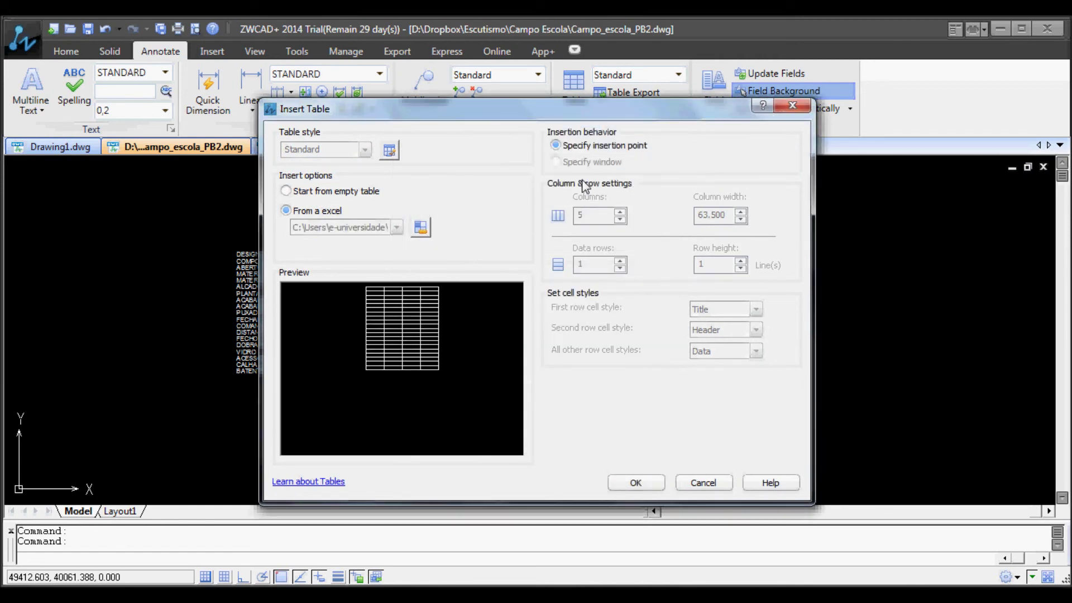
click(635, 483)
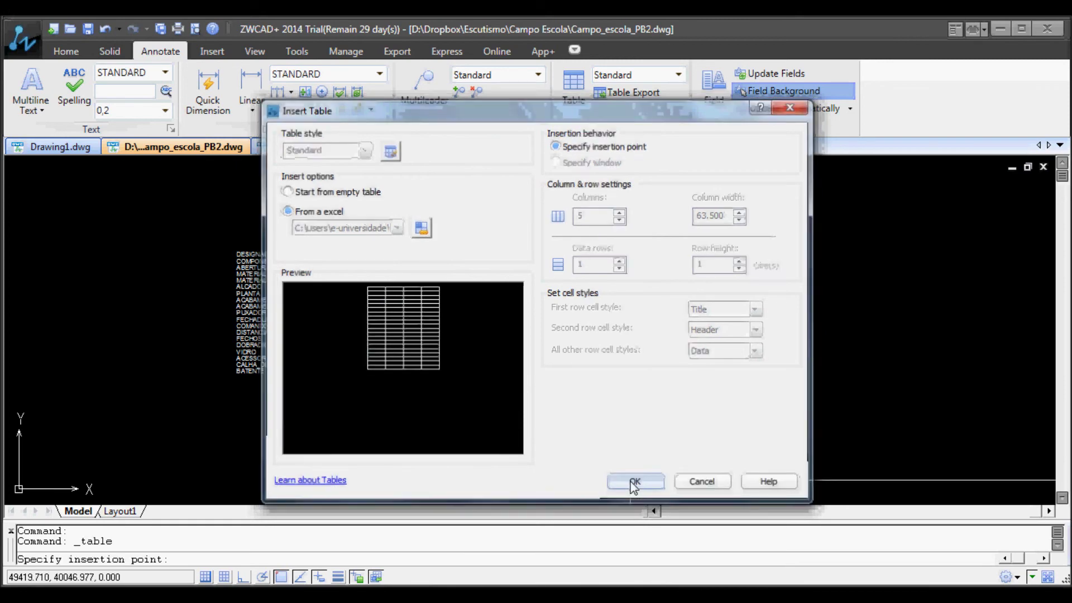
click(432, 276)
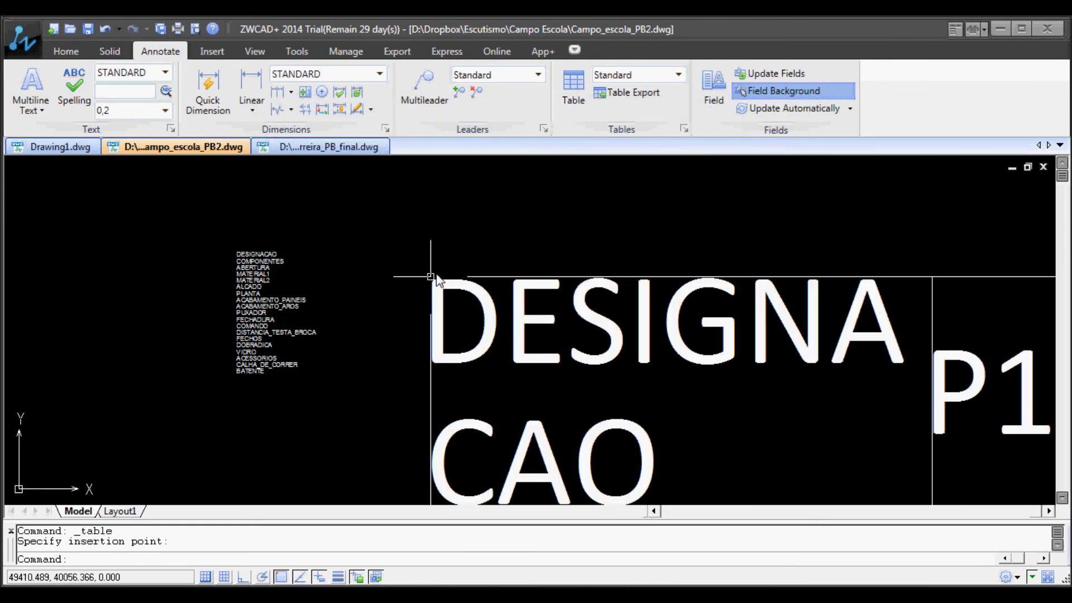
Stretch the P3, P2 and P1 columns of the imported table wider
scroll(425, 155, down, 5)
scroll(690, 303, down, 2)
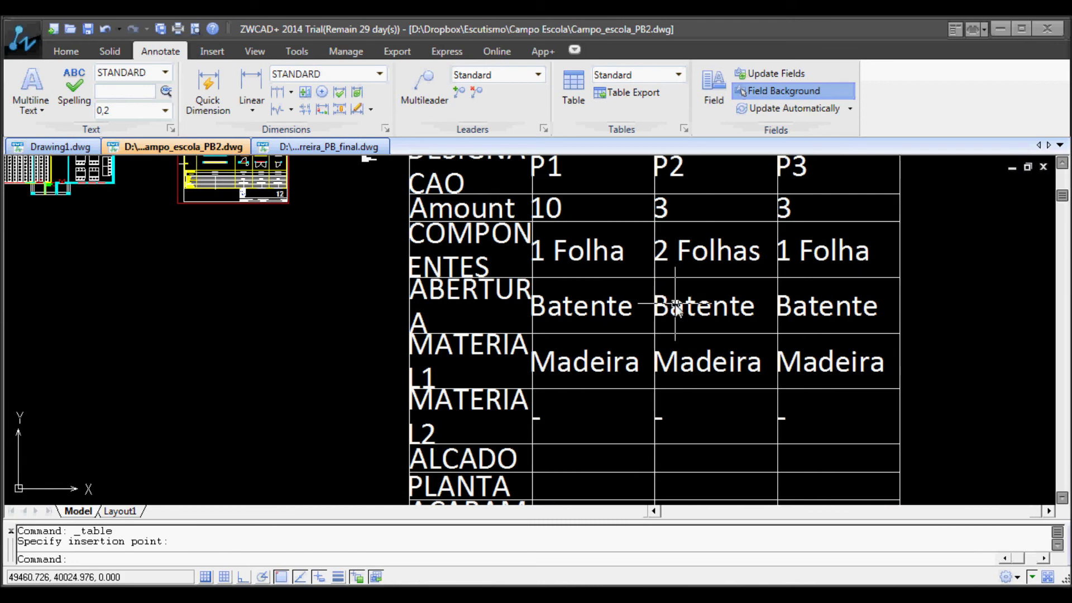
middle_click(674, 303)
middle_click(675, 304)
click(654, 319)
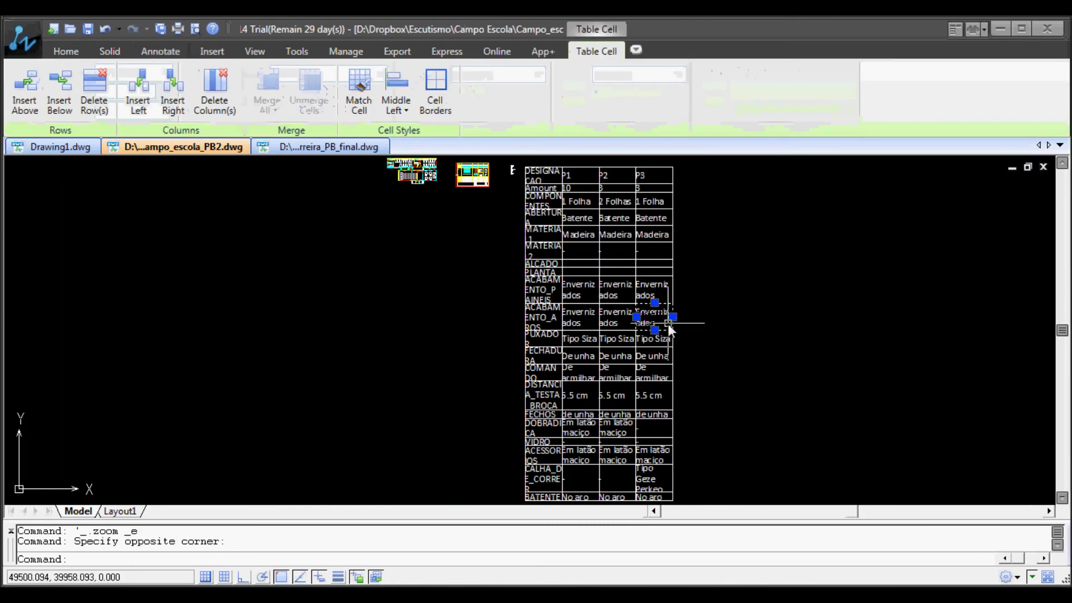
click(673, 317)
click(617, 324)
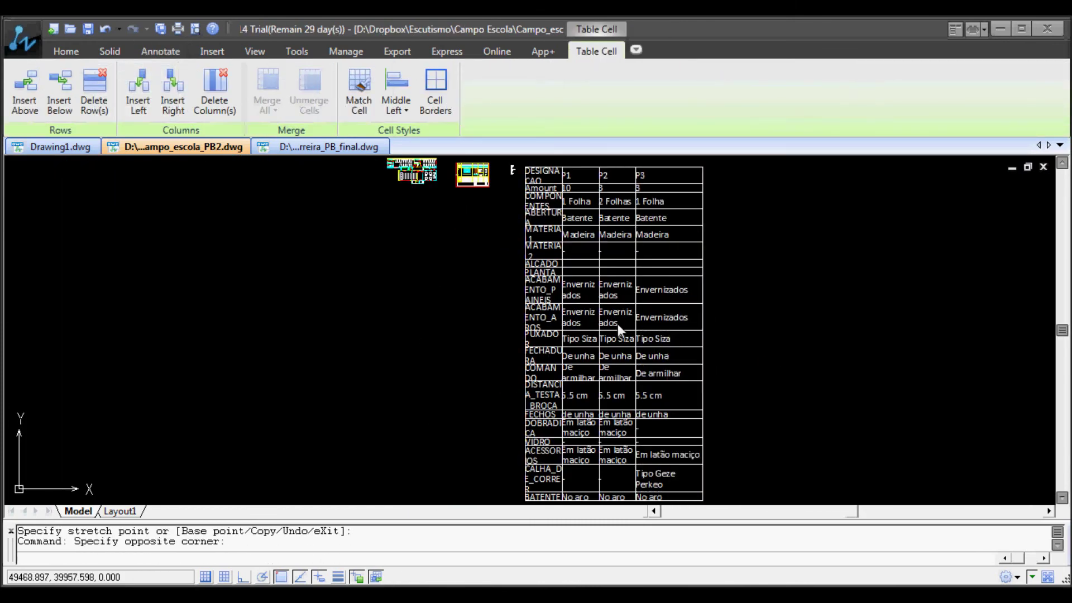
click(691, 316)
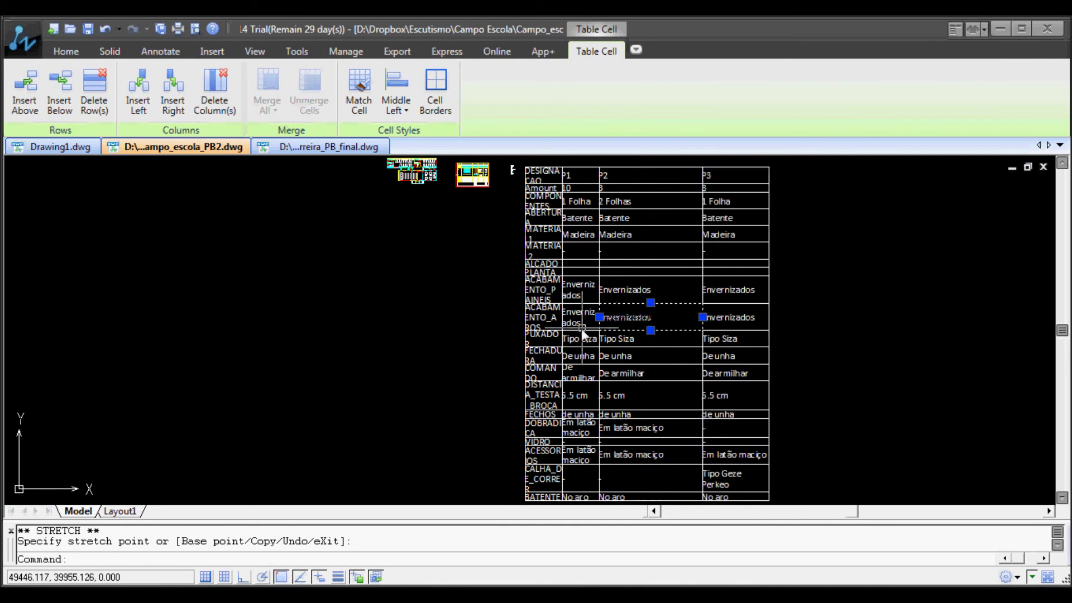
click(583, 320)
click(659, 314)
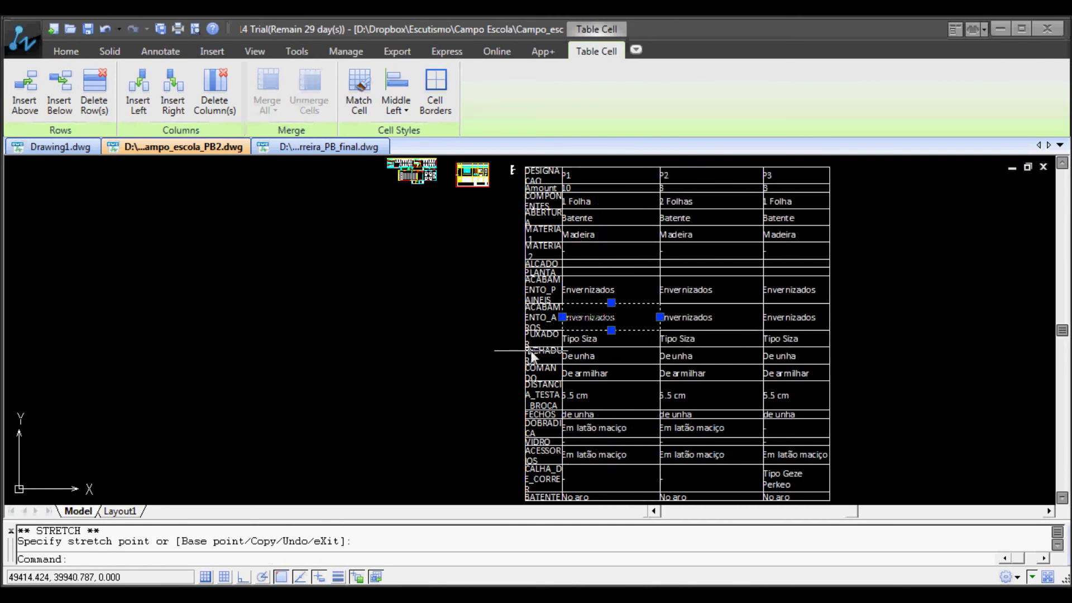
Widen the label column so names like ACABAMENTO_AROS fit on one line
click(563, 317)
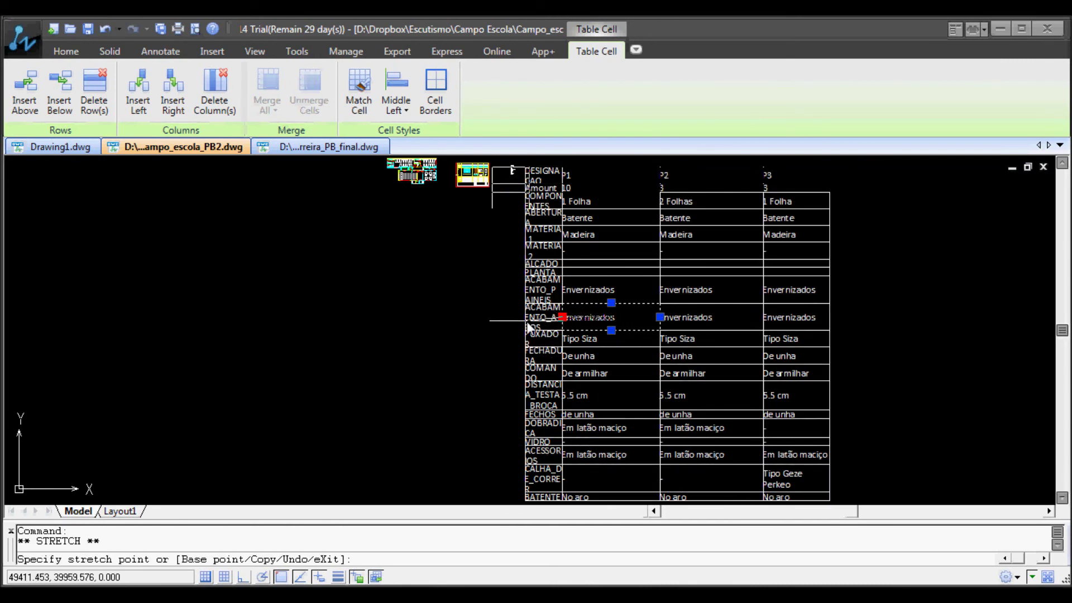
click(574, 317)
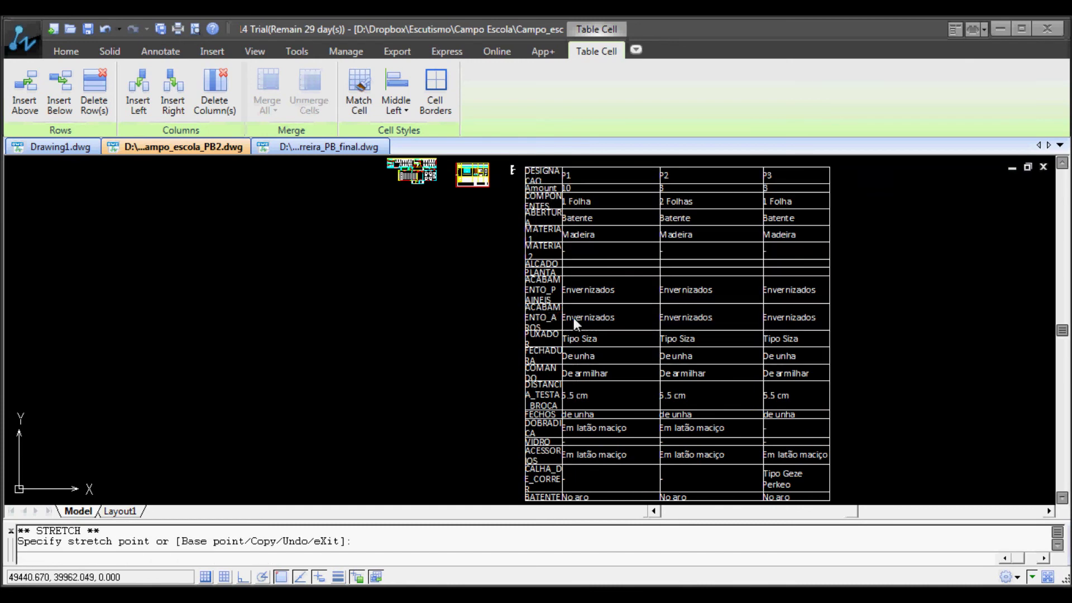
click(545, 319)
click(638, 319)
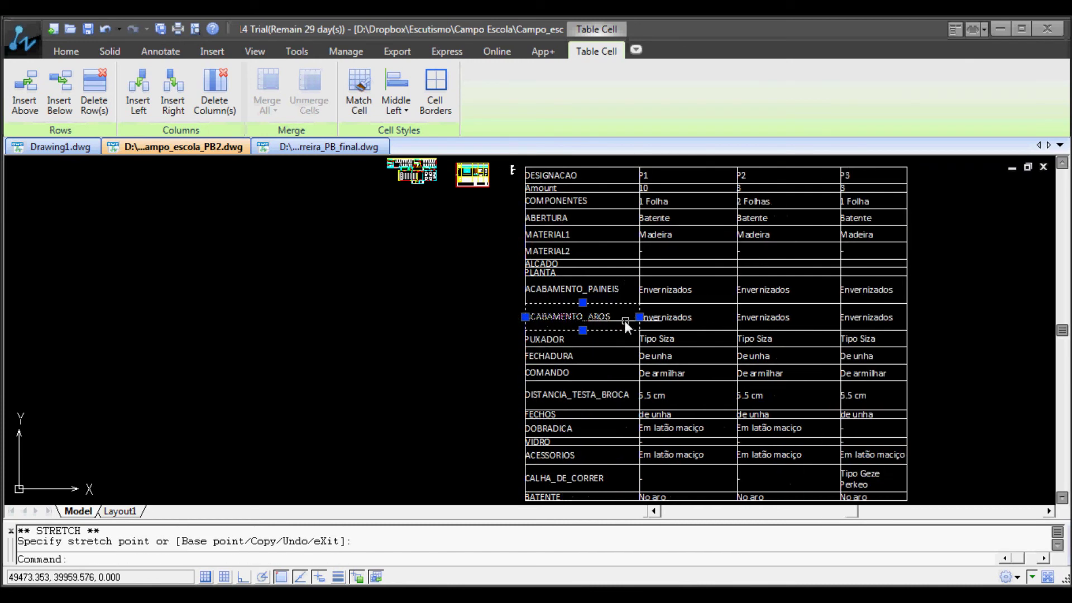
scroll(642, 318, down, 3)
scroll(680, 353, up, 2)
key(Escape)
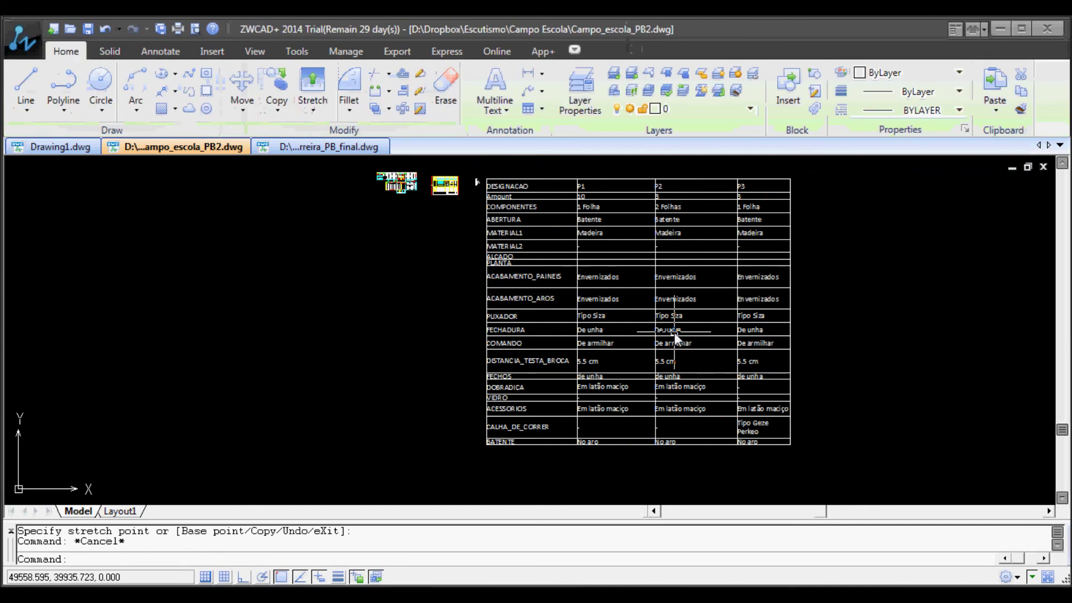
Select all the table's cells and change their row height through the cell options
click(812, 165)
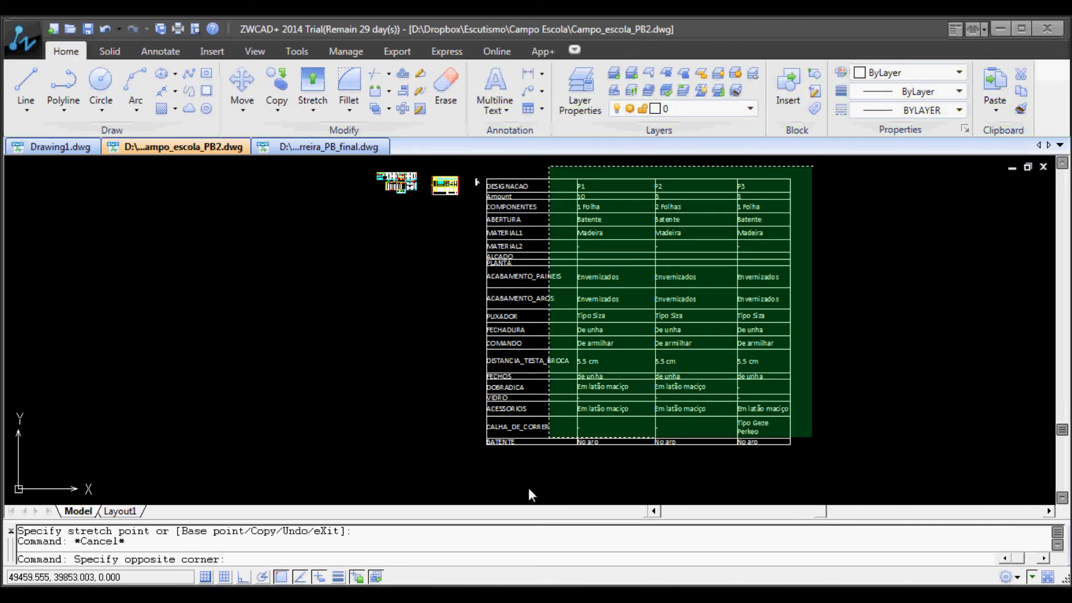
click(505, 481)
right_click(631, 336)
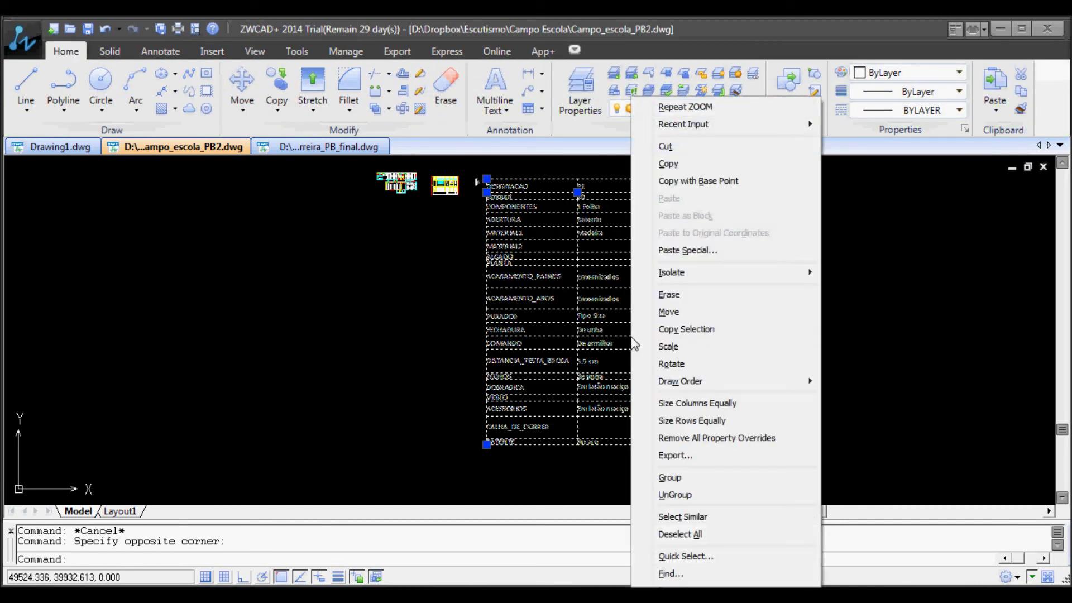
click(699, 440)
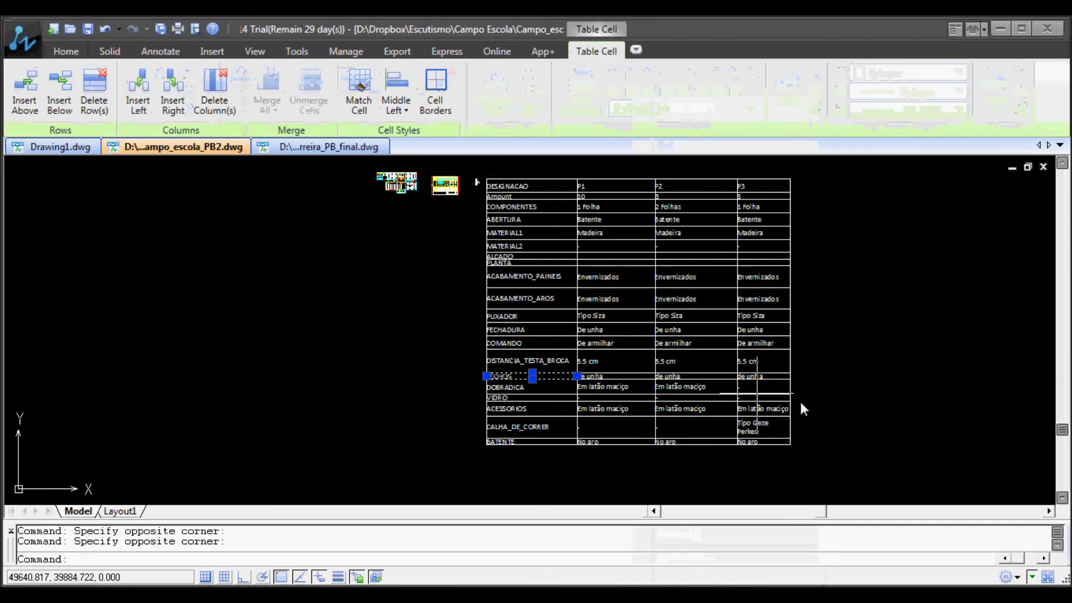
click(768, 186)
click(534, 436)
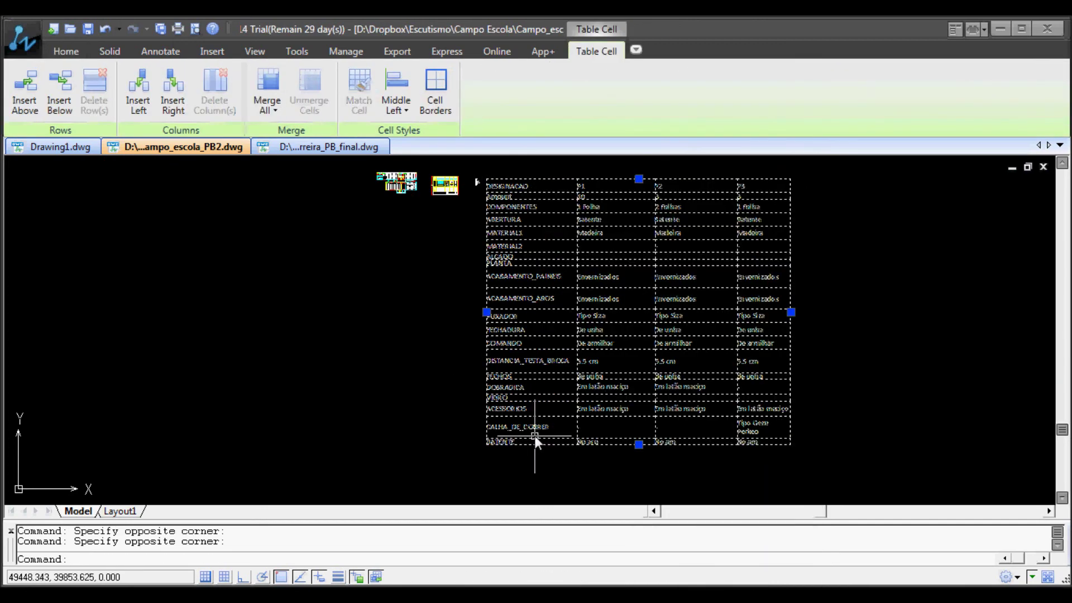
right_click(646, 333)
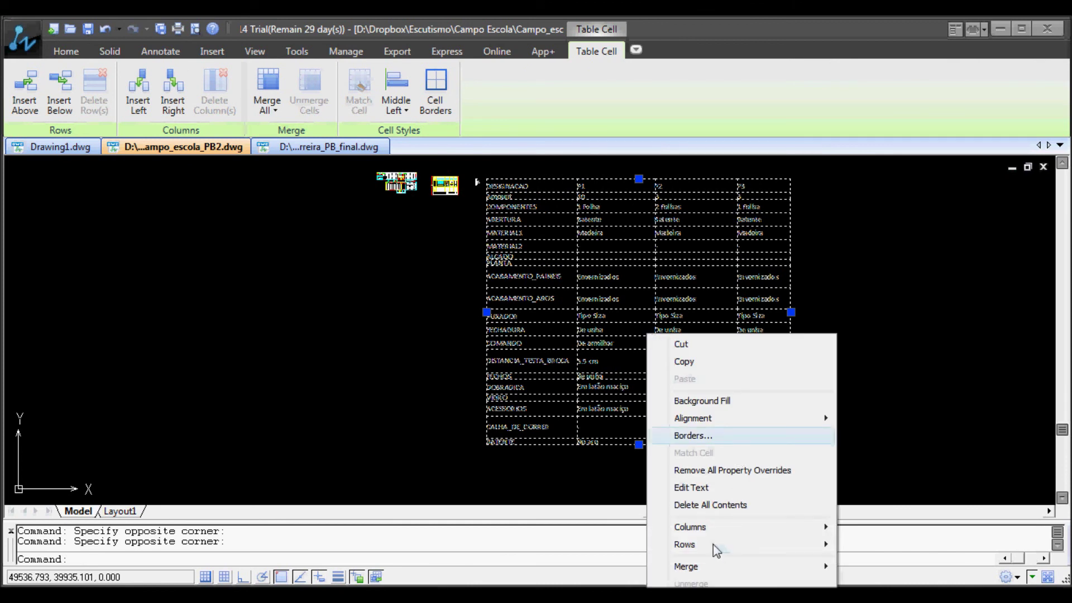
mouse_move(685, 544)
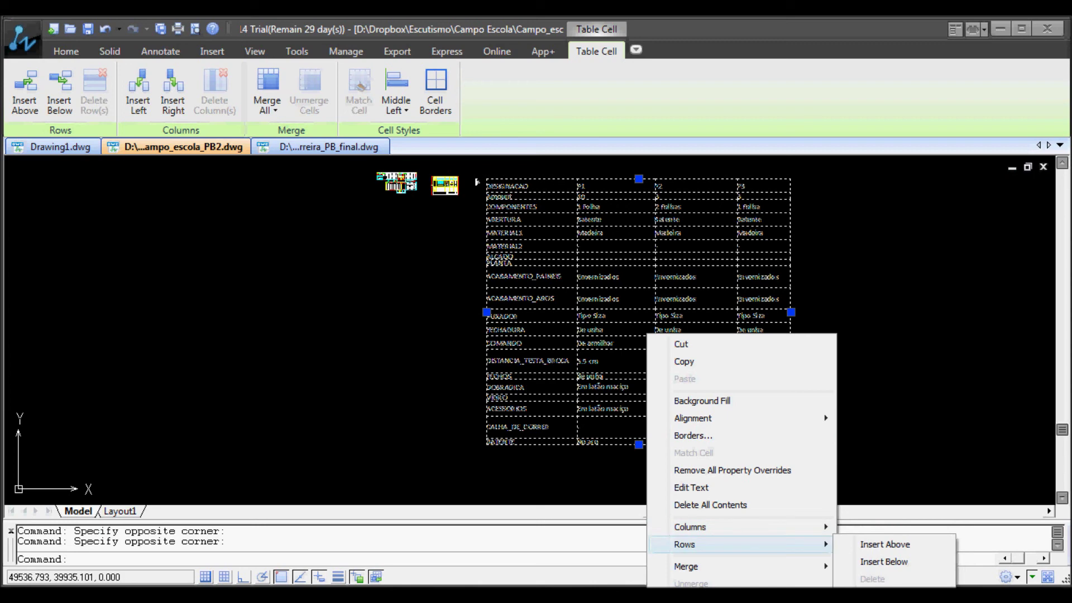
click(884, 561)
Stretch the table by its bottom grip to a new size, then window-select it
scroll(758, 230, down, 4)
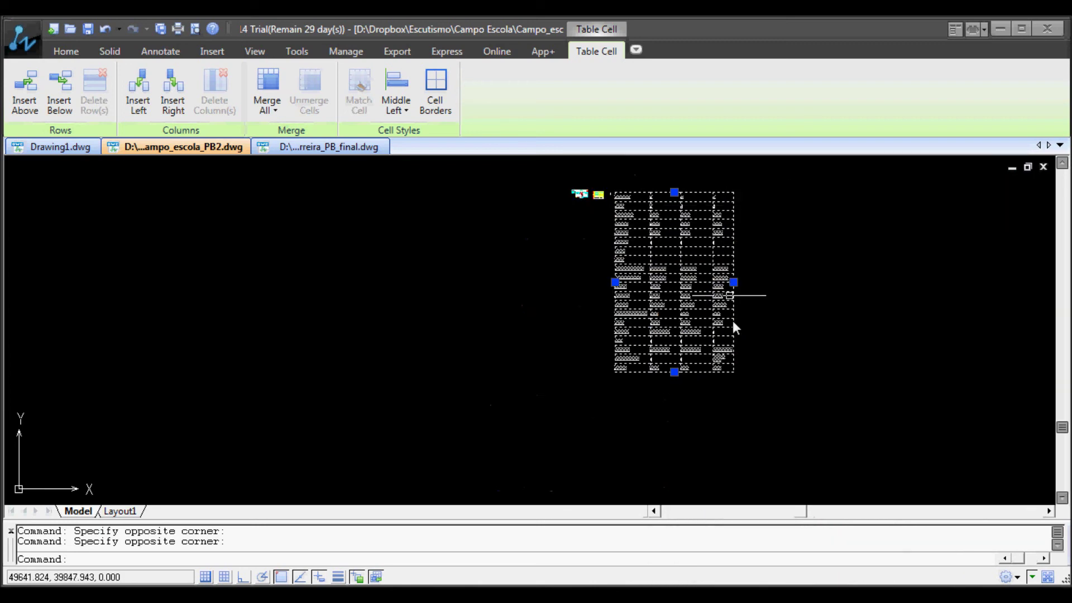
click(674, 372)
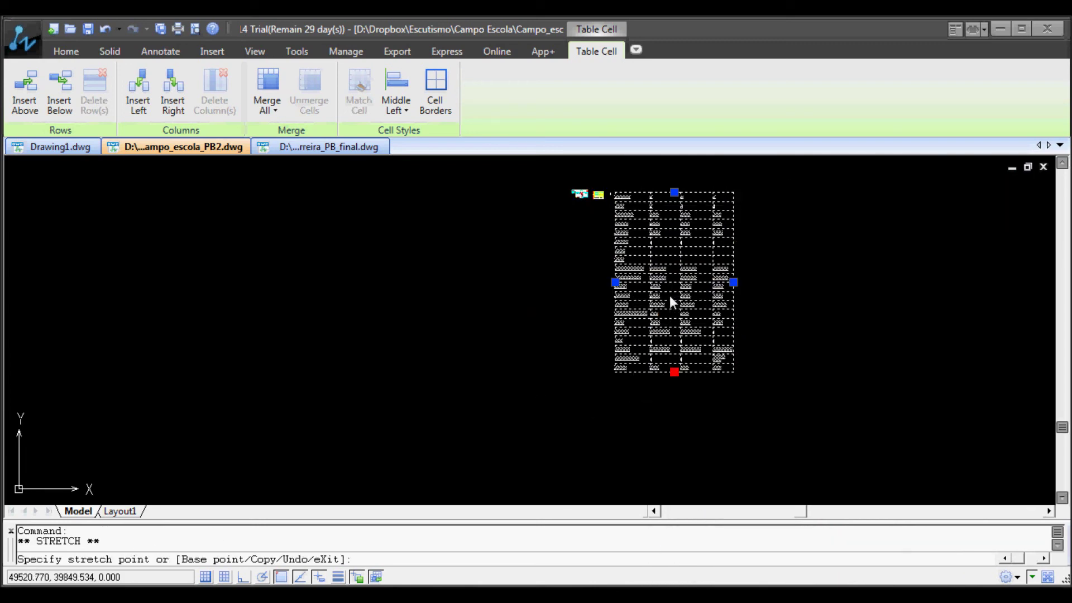
click(702, 248)
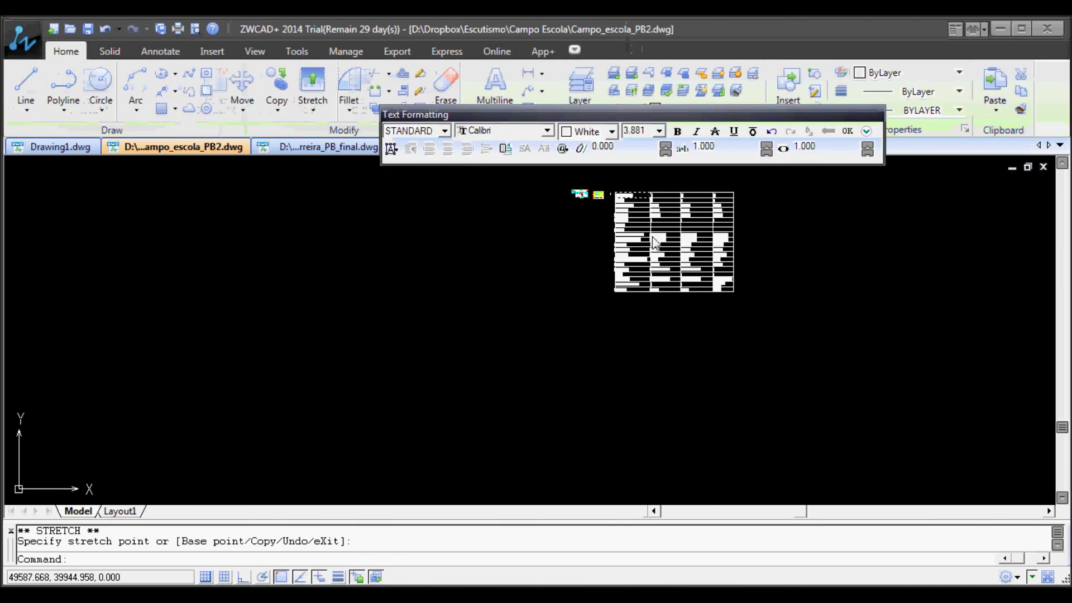
click(847, 130)
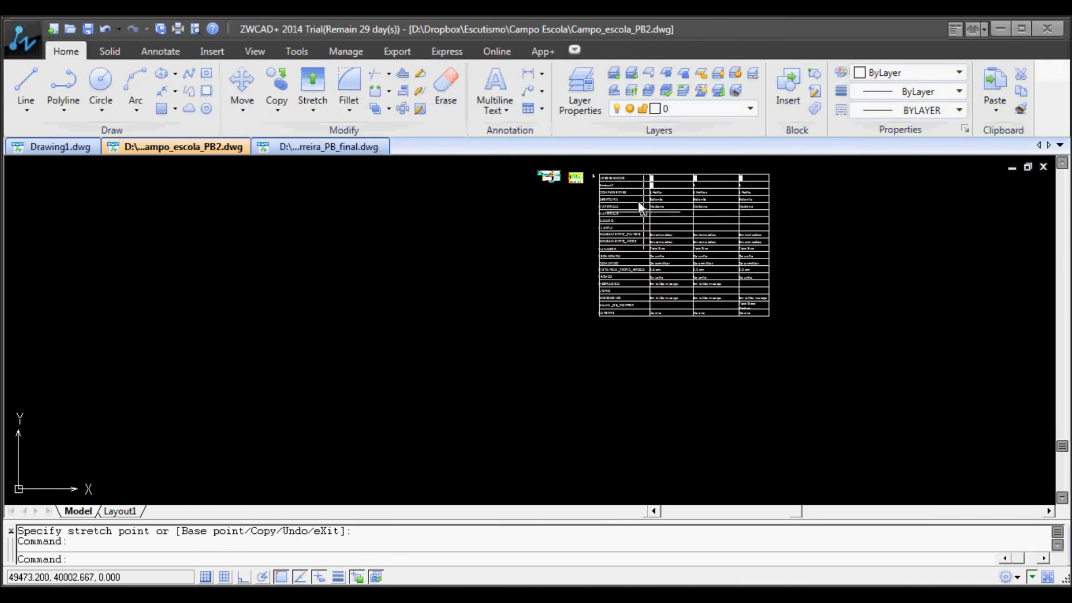
scroll(608, 172, up, 5)
drag(612, 171, 597, 195)
right_click(597, 195)
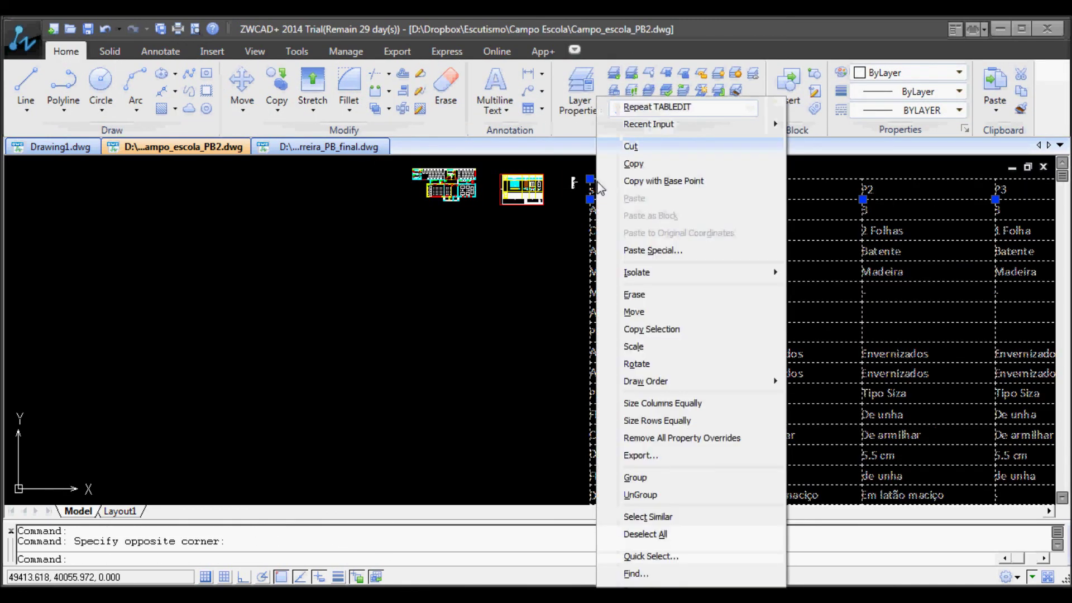
Scale the door table by 0.05 about its top-left corner using SC
click(676, 14)
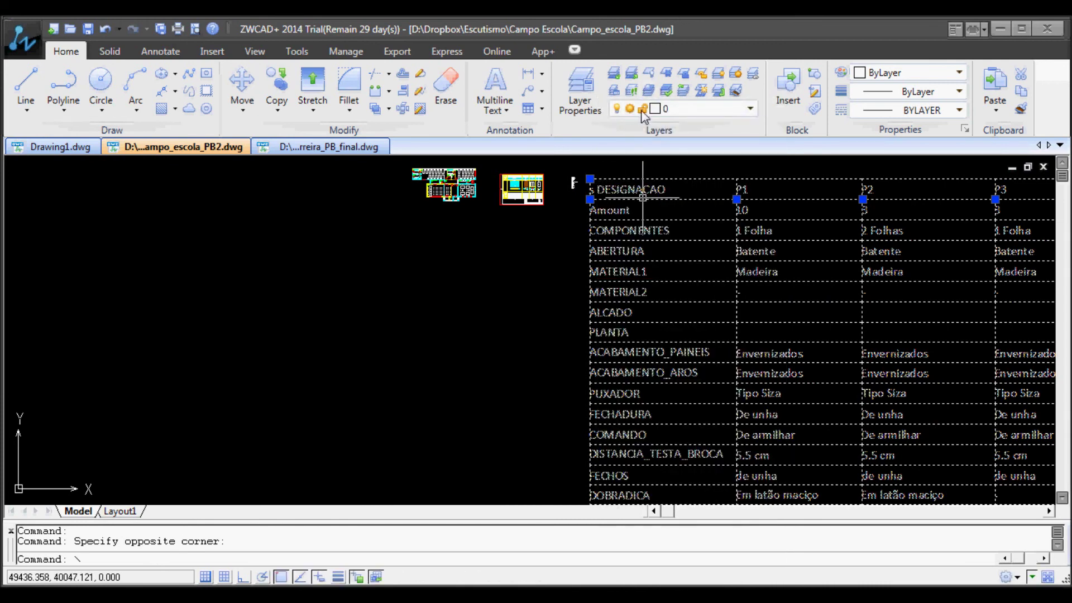
key(Escape)
key(Escape)
text(sc)
key(Return)
click(652, 221)
key(Return)
click(590, 179)
text(.05)
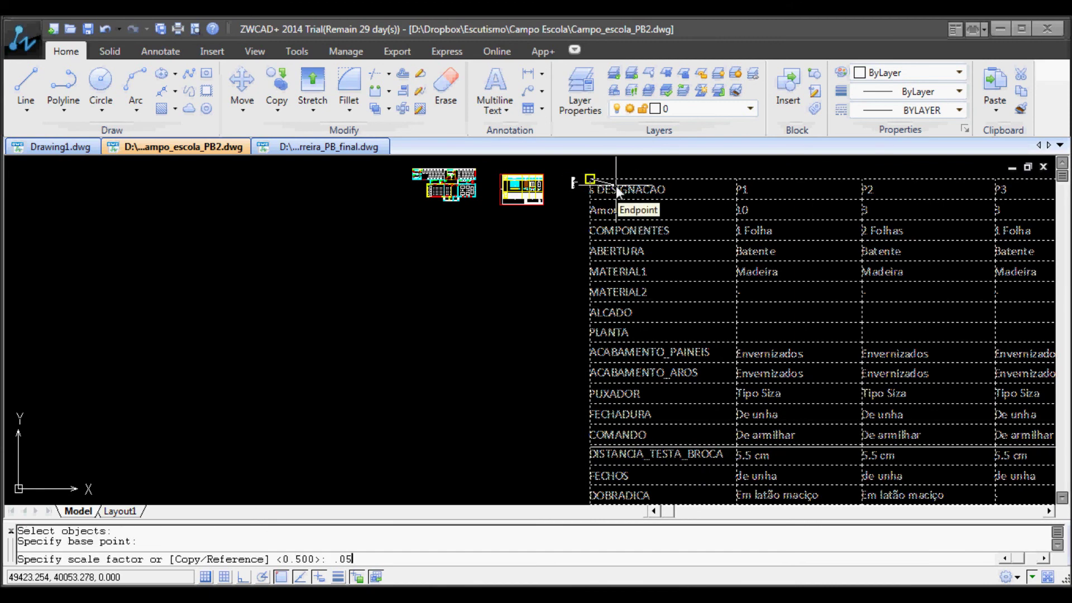
key(Return)
Pan and zoom to find the scaled table and the ALCADO and PLANTA rows
scroll(615, 185, up, 8)
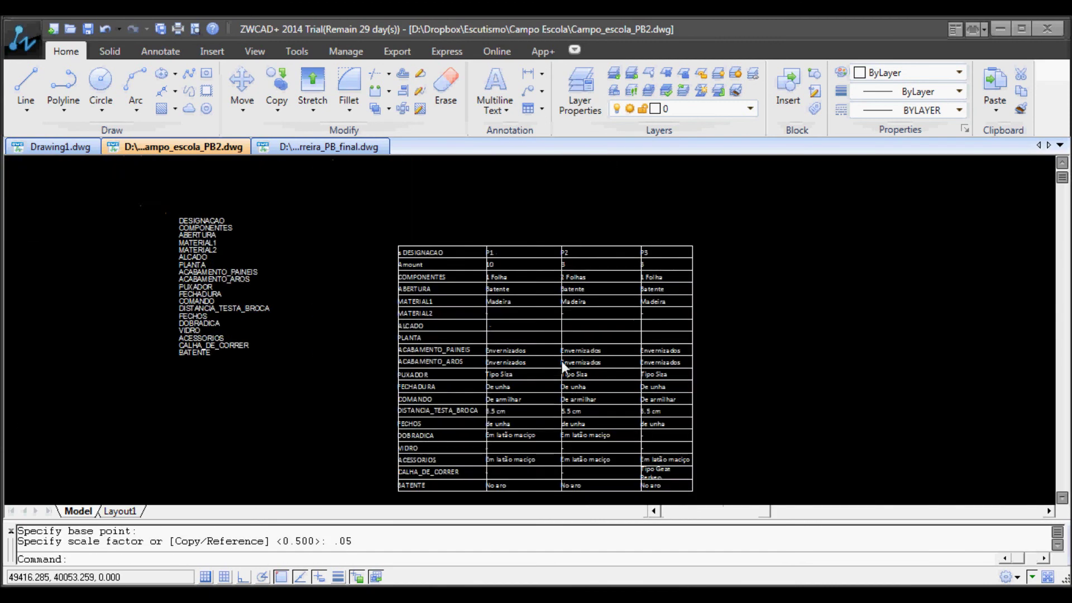
middle_drag(783, 430, 691, 333)
scroll(402, 319, down, 3)
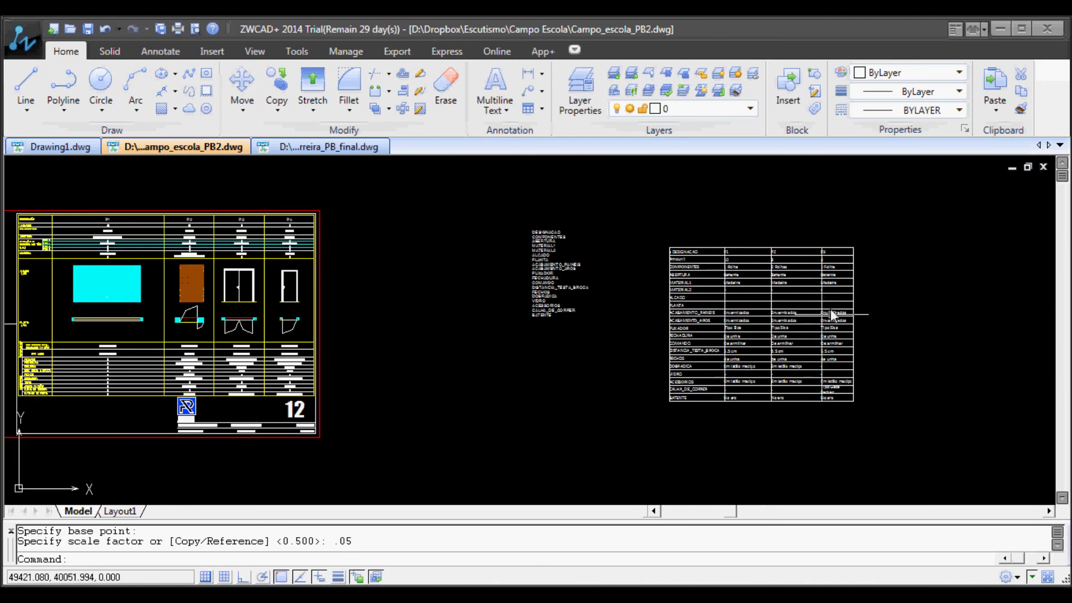
scroll(803, 310, up, 3)
scroll(669, 335, up, 3)
scroll(620, 323, up, 3)
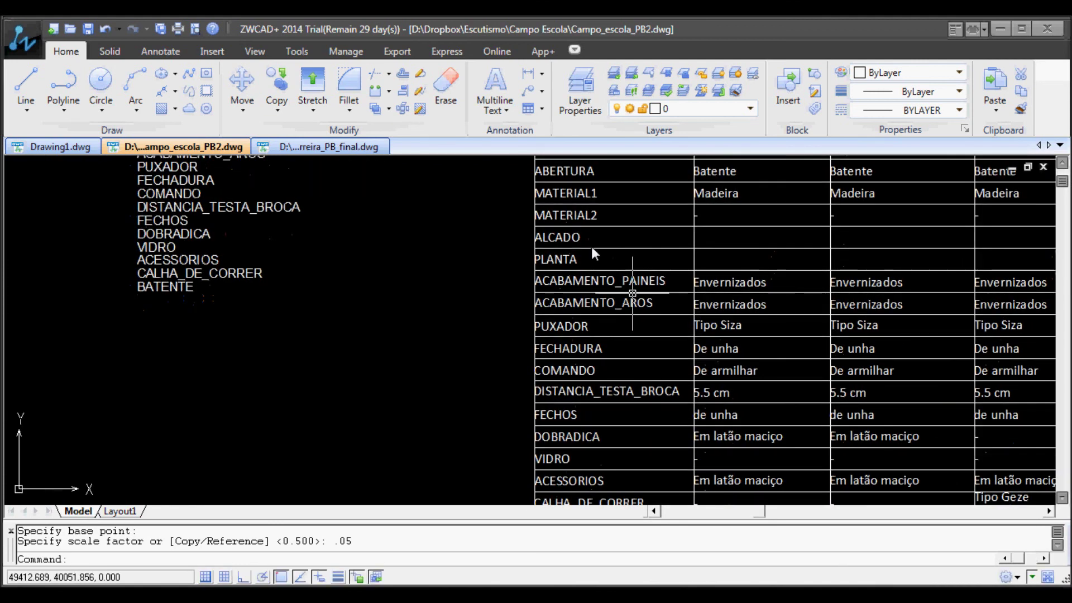
middle_drag(638, 251, 630, 284)
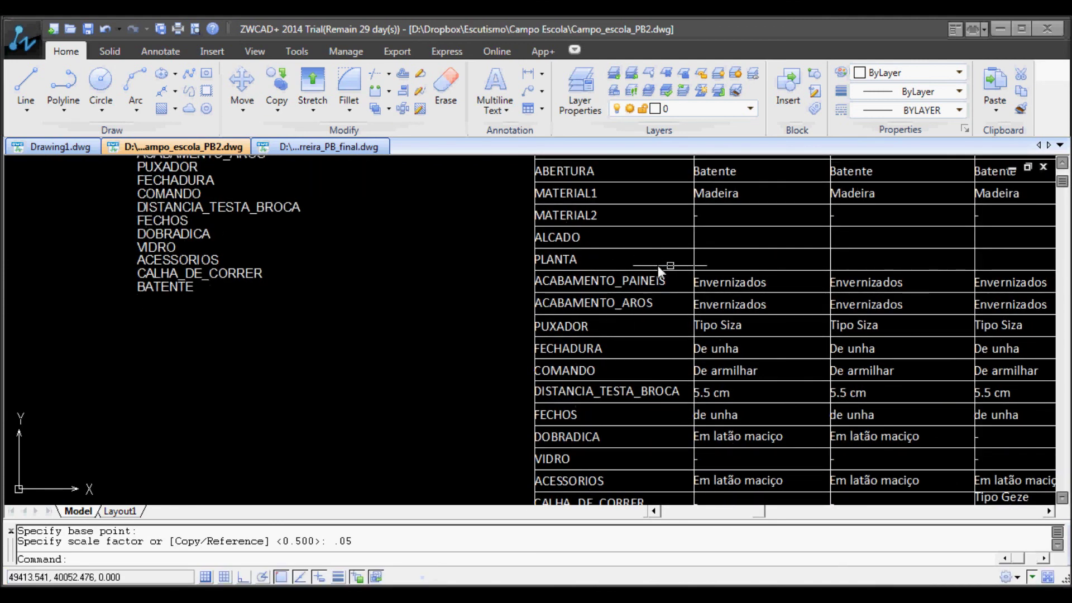
Stretch the ALCADO row much taller by dragging its bottom grip down
click(617, 257)
click(614, 249)
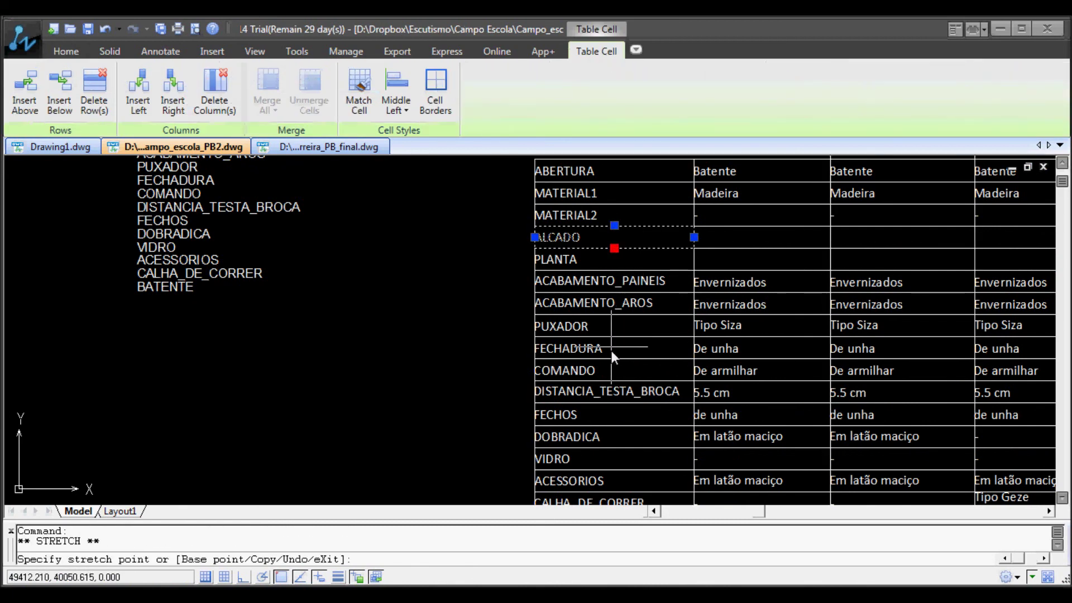
click(618, 351)
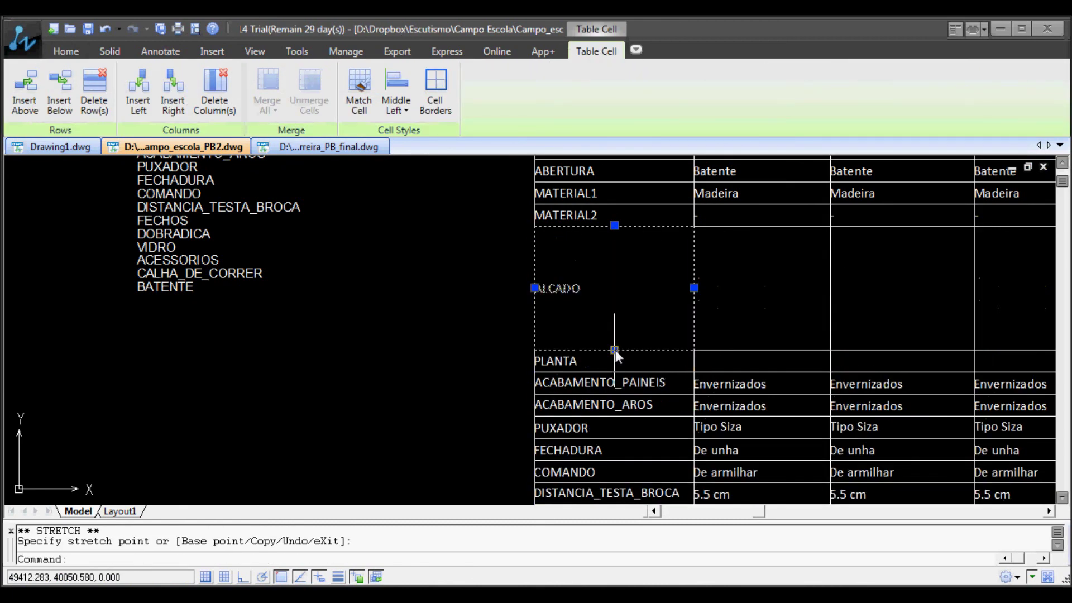
scroll(615, 350, down, 1)
Stretch the PLANTA row much taller the same way, then clear the selection
middle_drag(621, 374, 638, 236)
click(641, 223)
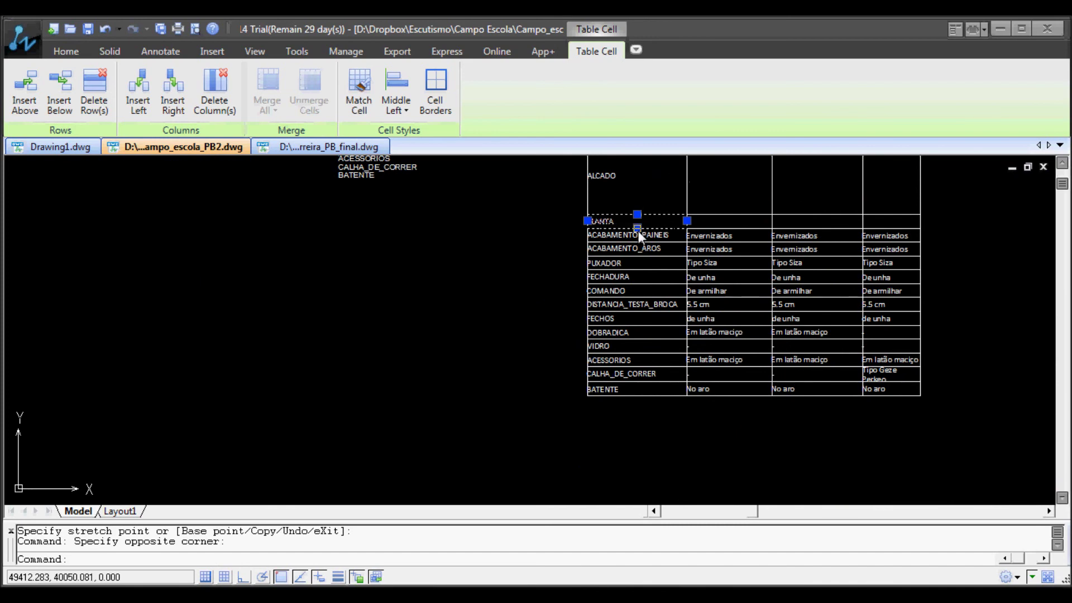
click(636, 327)
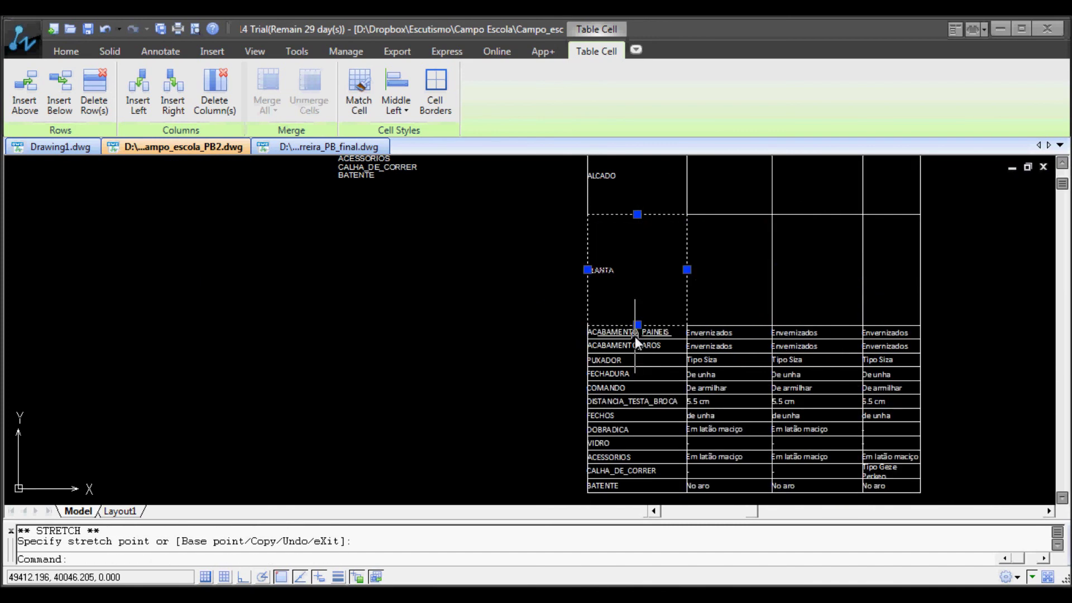
key(Escape)
scroll(697, 357, down, 4)
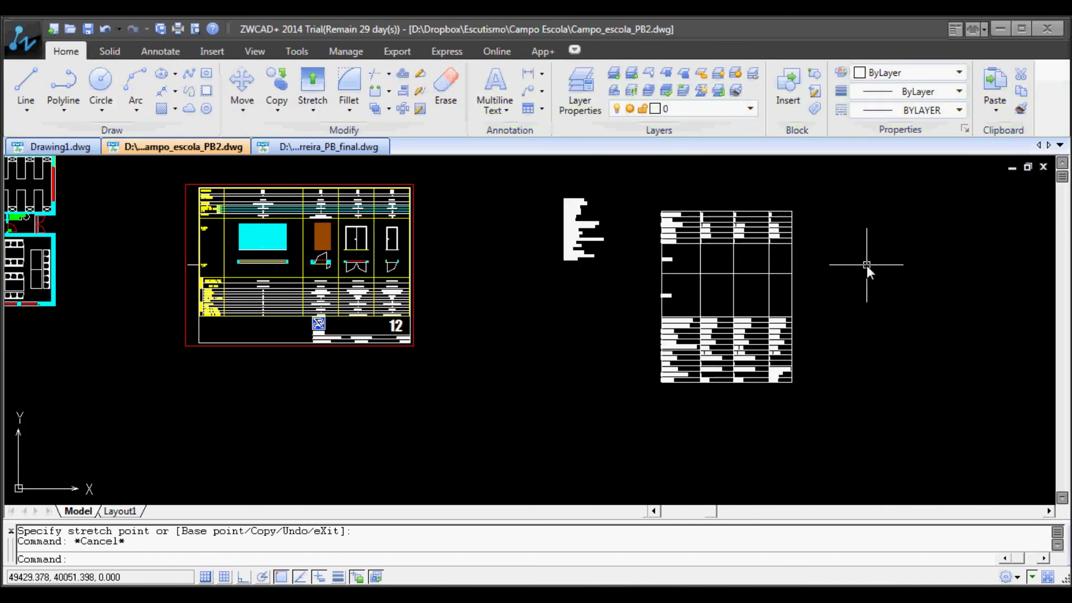
scroll(831, 250, up, 1)
scroll(831, 250, up, 2)
scroll(831, 250, down, 4)
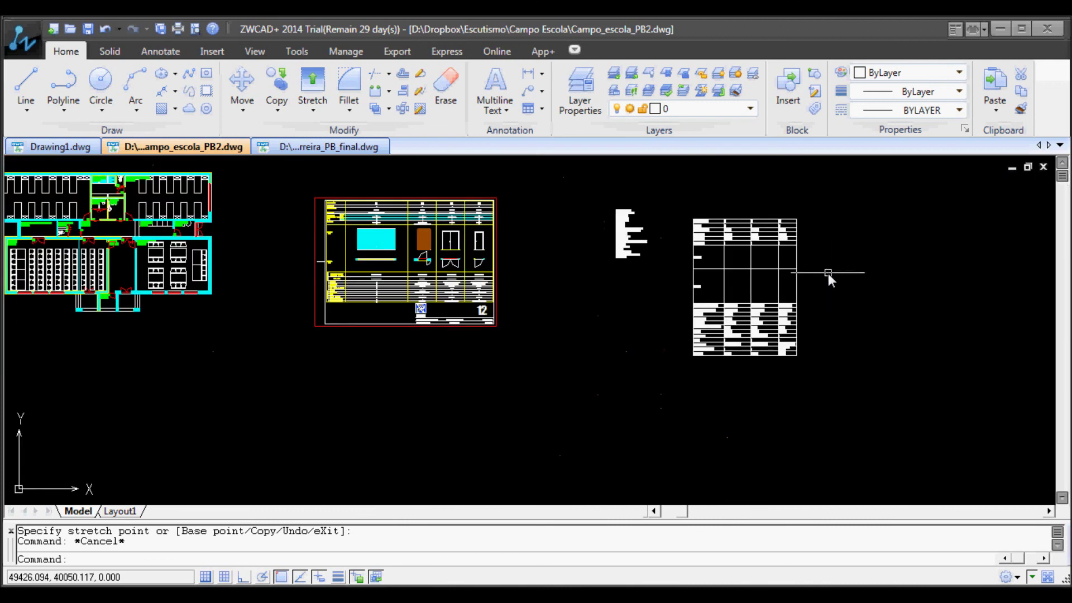
scroll(726, 234, up, 1)
With Move (M), window-select the single door's plan and elevation symbols
middle_drag(633, 196, 594, 300)
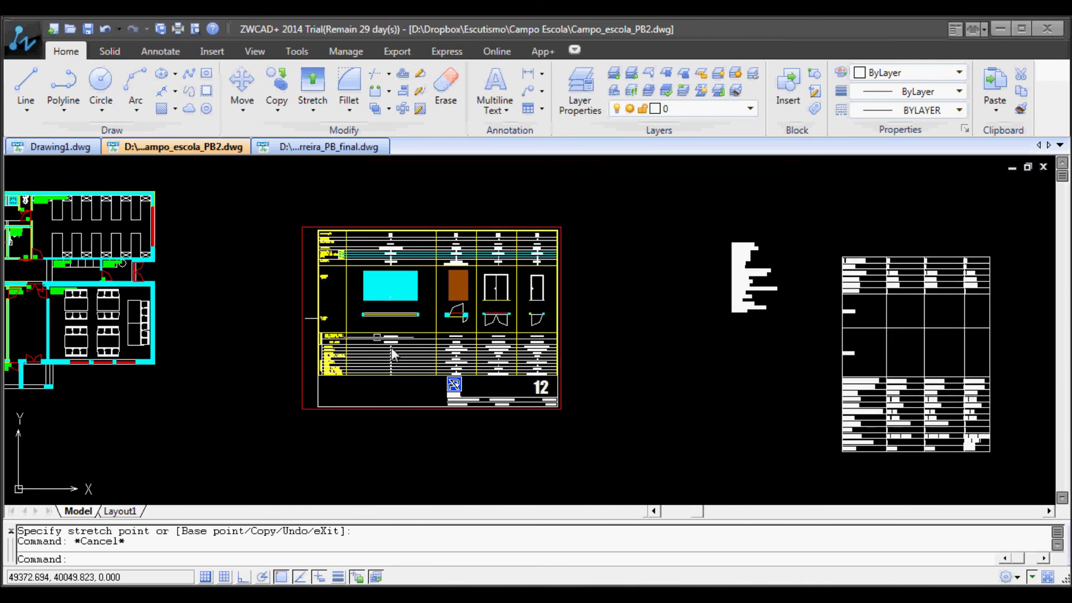
scroll(537, 293, up, 5)
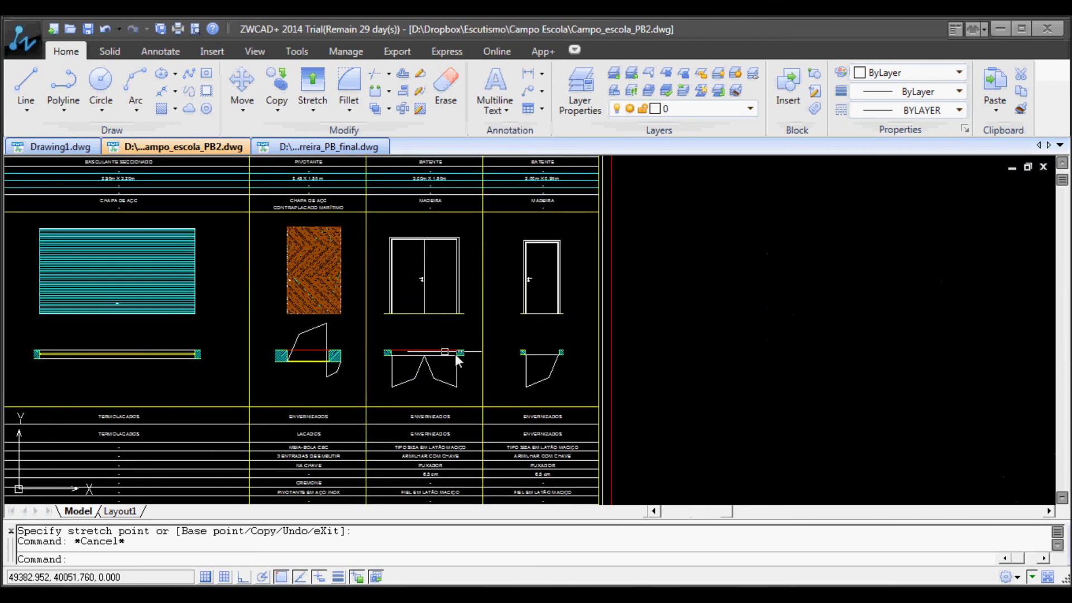
text(m)
key(Return)
click(562, 323)
click(501, 400)
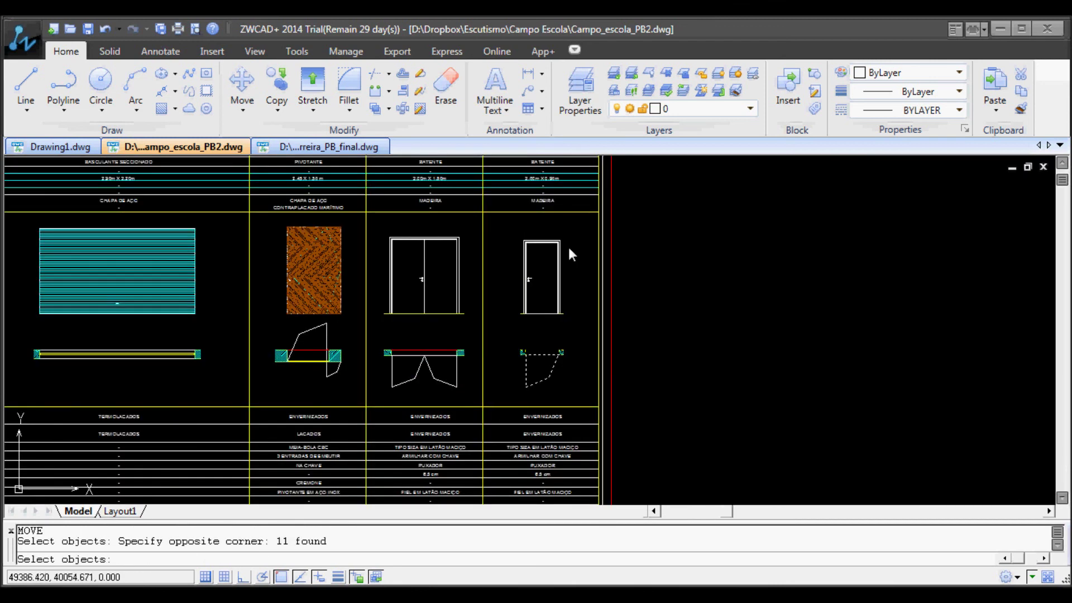
click(589, 219)
click(519, 390)
key(Return)
Move the door symbols from the door sheet into the table's P1 column
click(539, 335)
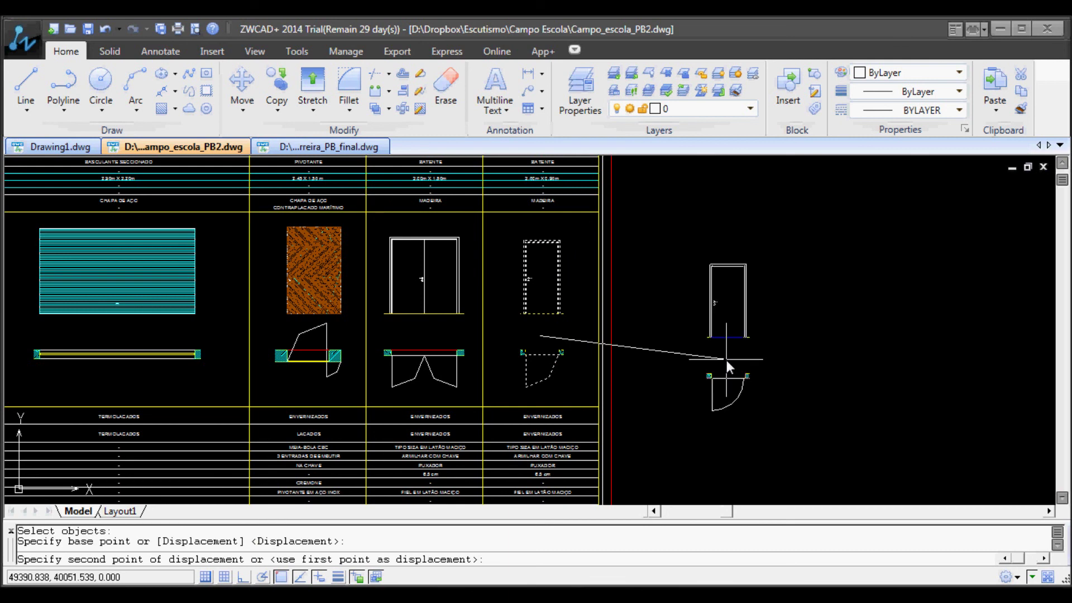
scroll(725, 360, down, 3)
middle_drag(959, 406, 450, 354)
scroll(450, 354, down, 1)
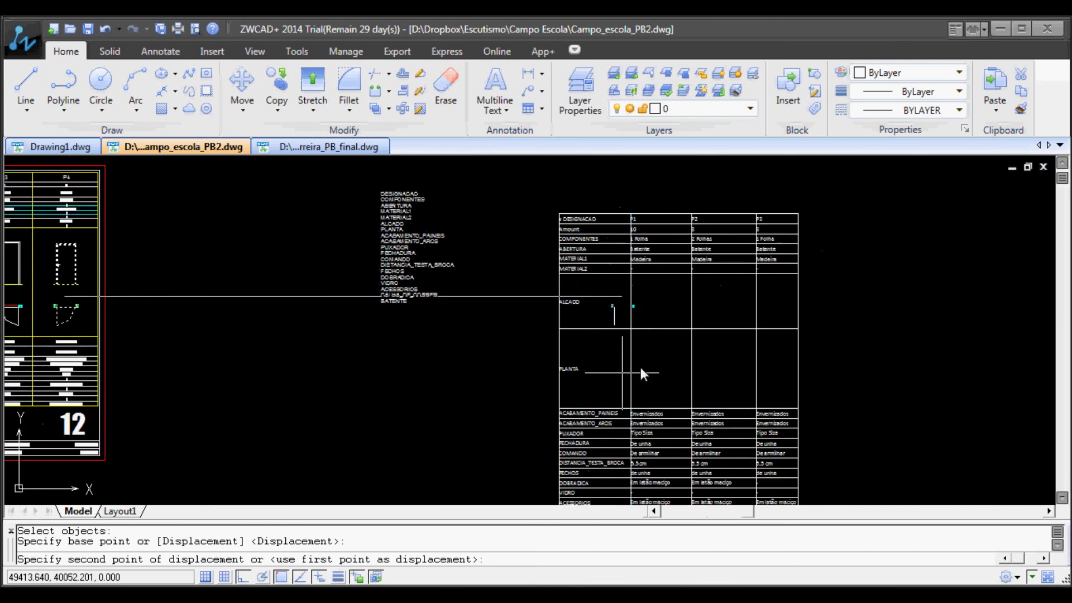
scroll(640, 369, up, 2)
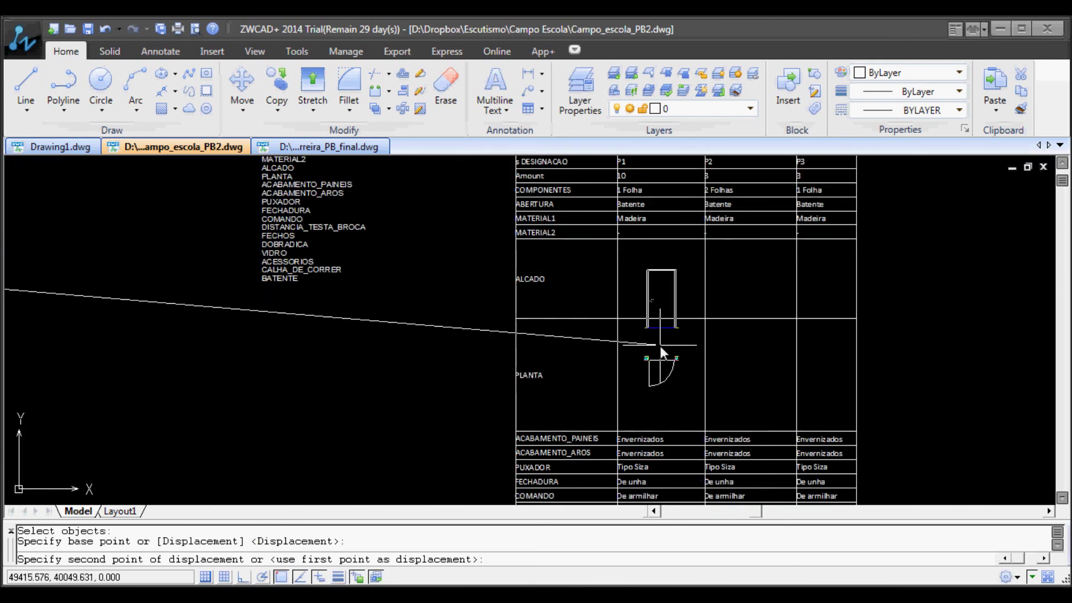
click(660, 346)
Readjust the PLANTA and ALCADO row edges to fit the placed door symbols
click(569, 326)
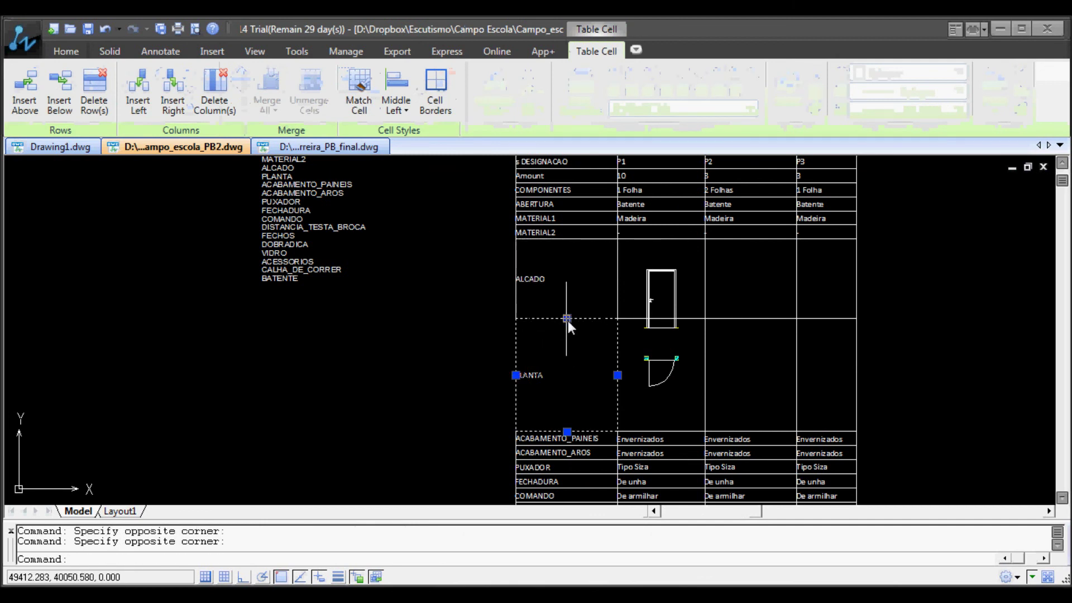
click(567, 318)
click(568, 357)
click(557, 283)
click(567, 247)
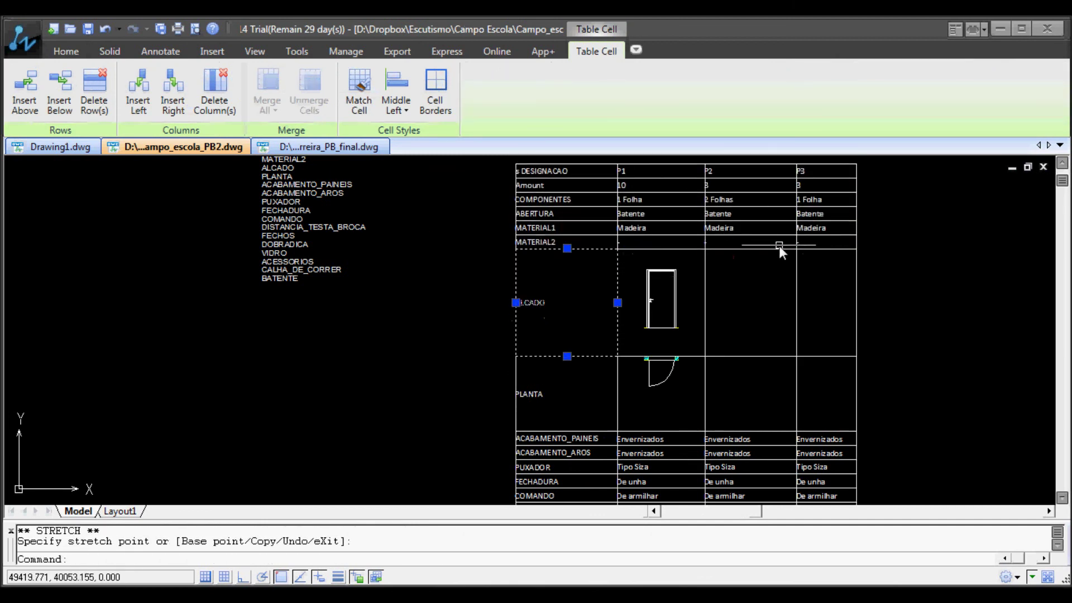
key(Escape)
scroll(945, 373, down, 5)
scroll(715, 360, up, 5)
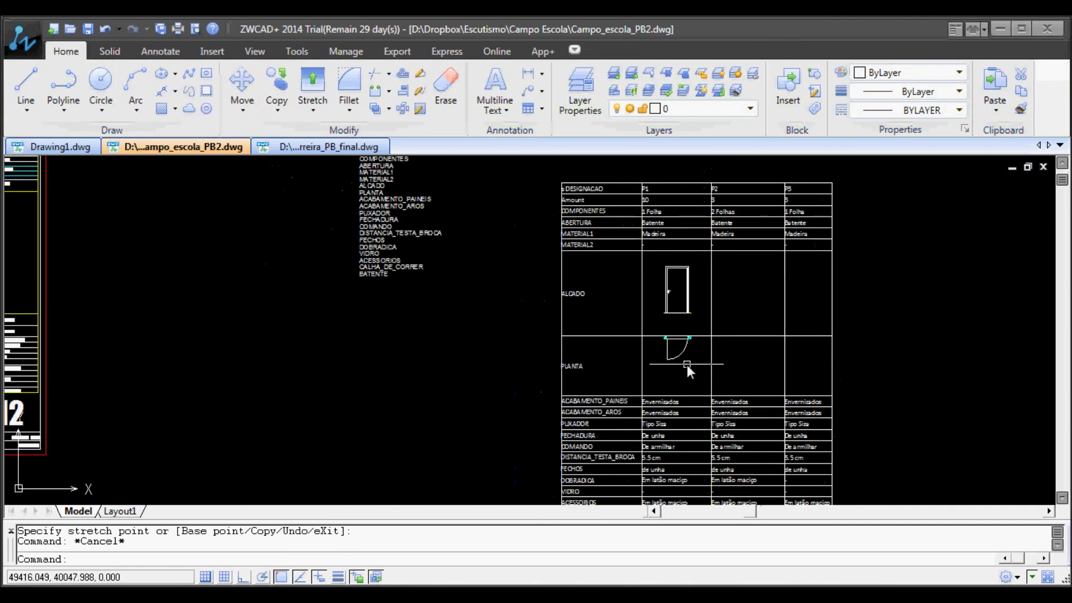
scroll(685, 366, up, 3)
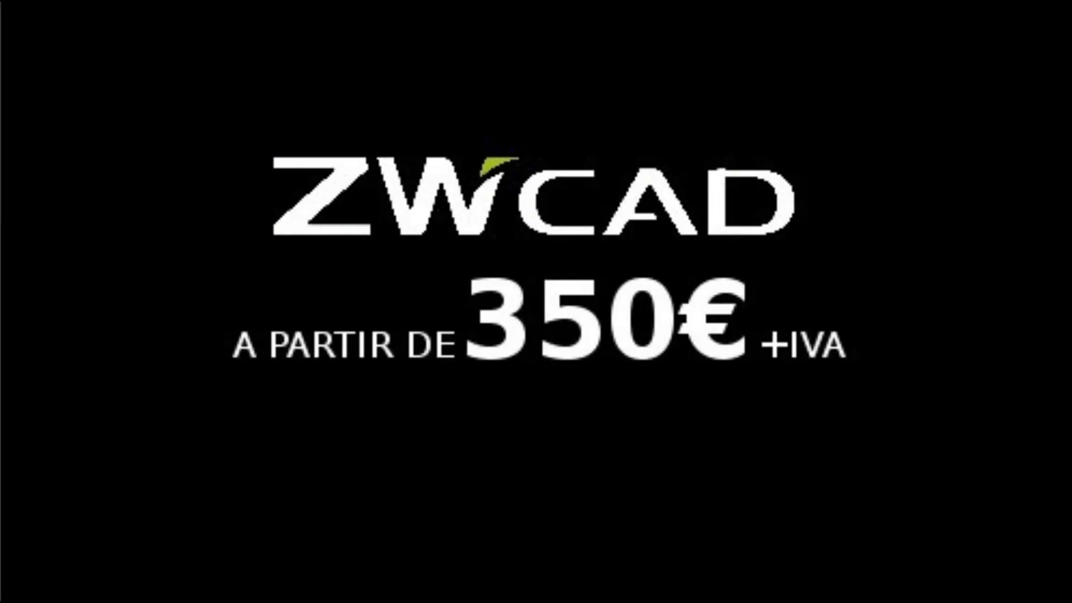